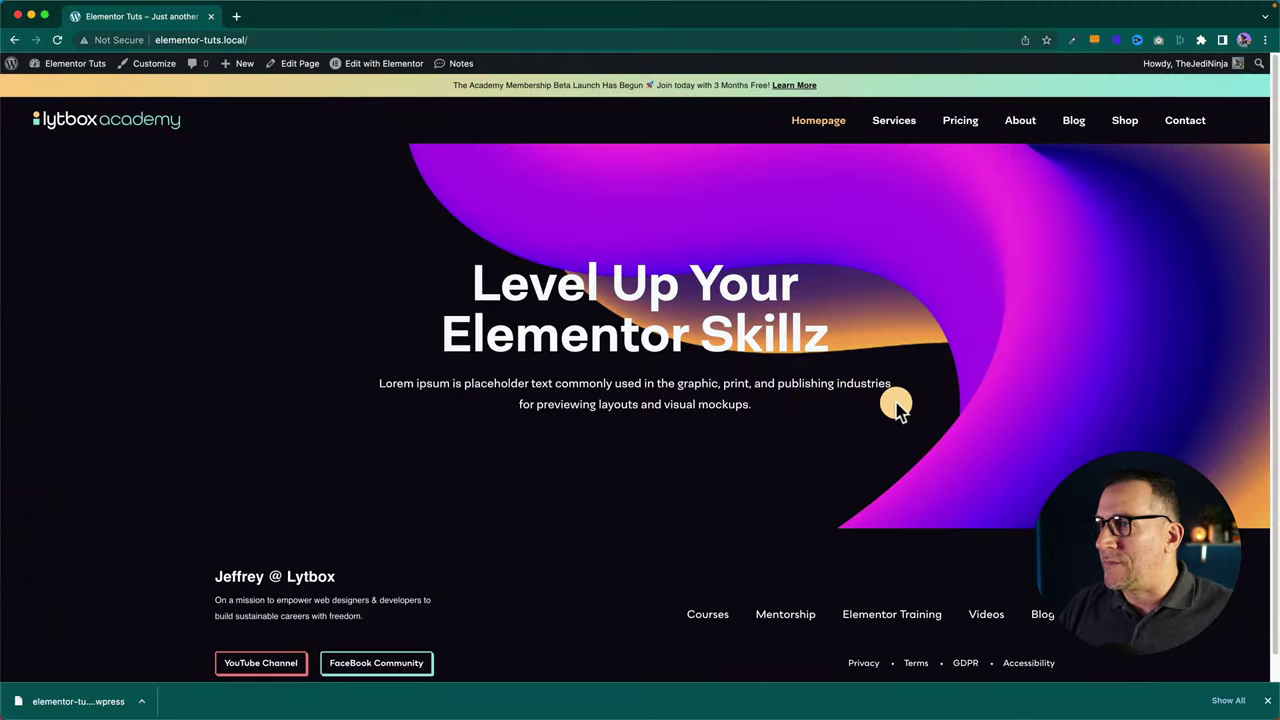
# Open the site's Blog page and look through its post listing
pyautogui.scroll(-1, 897, 405)
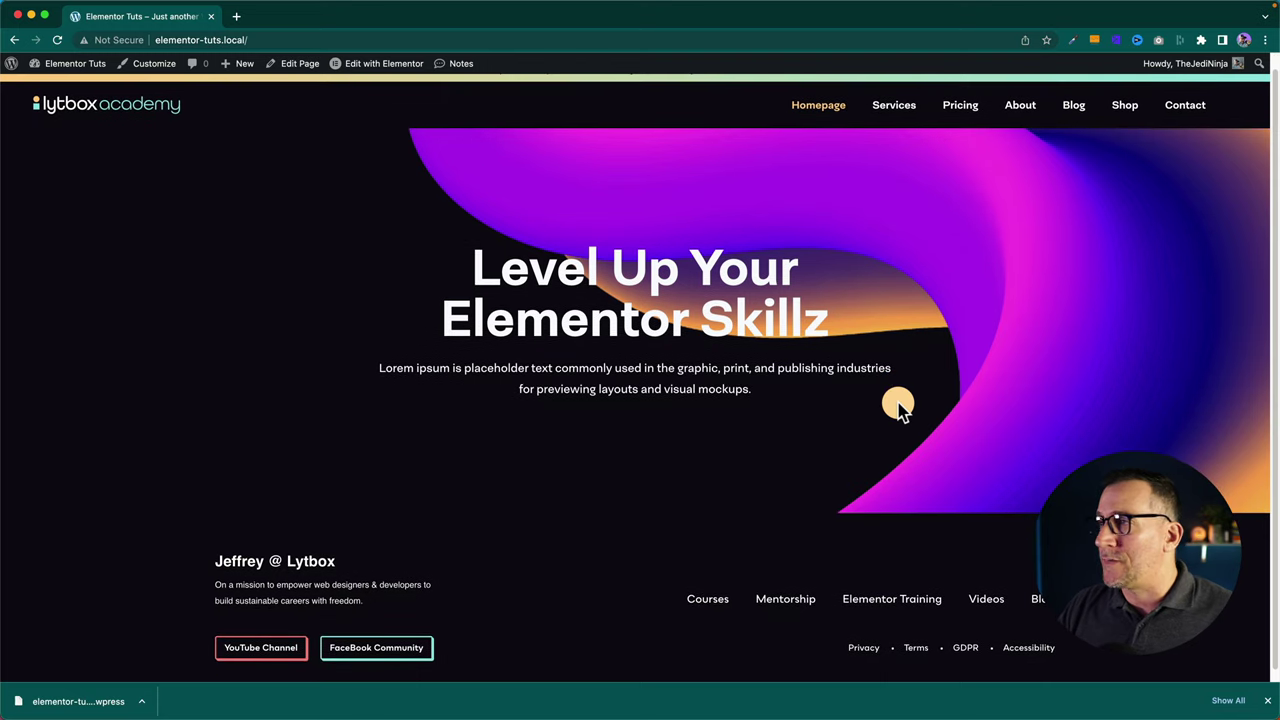
pyautogui.scroll(2, 897, 402)
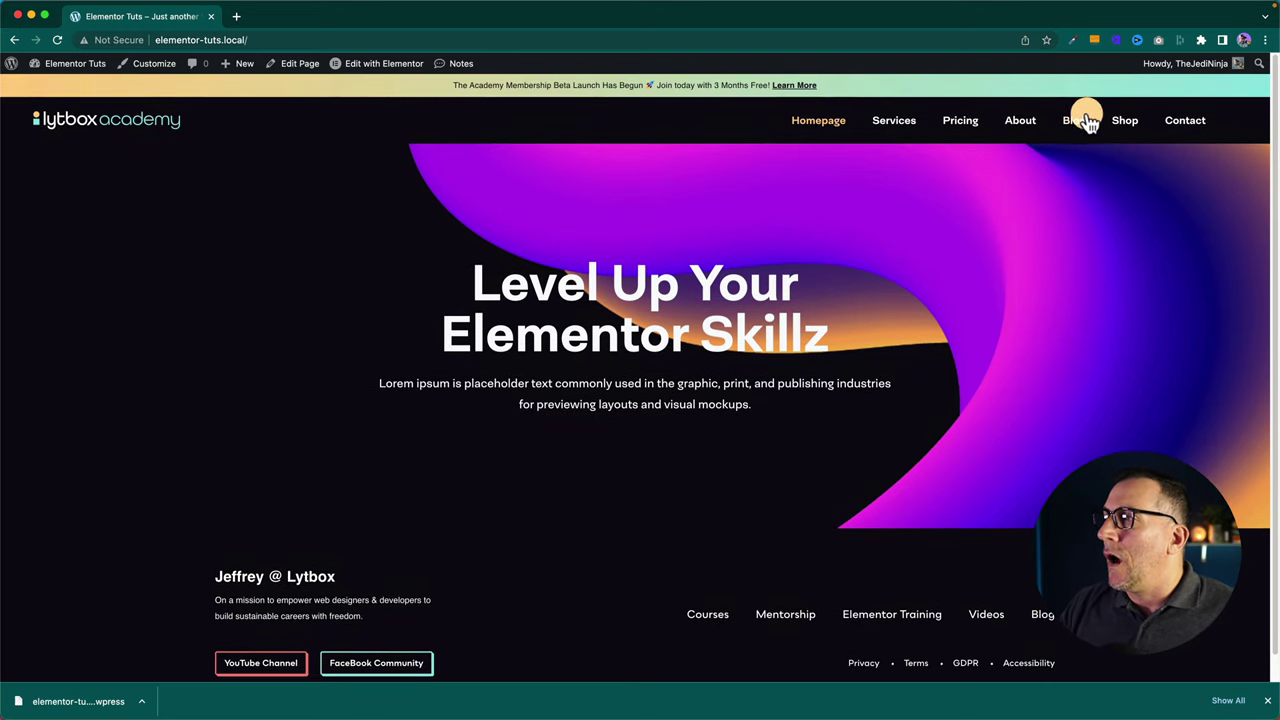
pyautogui.click(1080, 122)
pyautogui.scroll(-5, 697, 391)
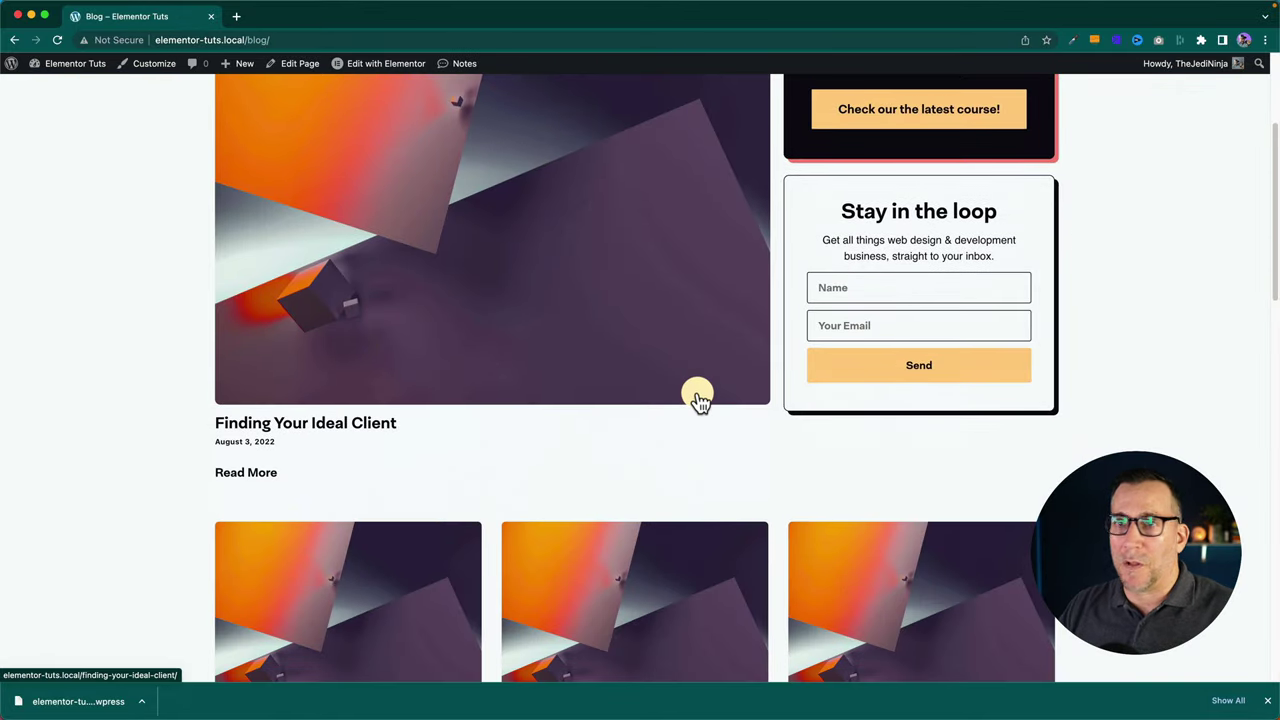
pyautogui.scroll(-5, 700, 398)
pyautogui.scroll(-1, 690, 398)
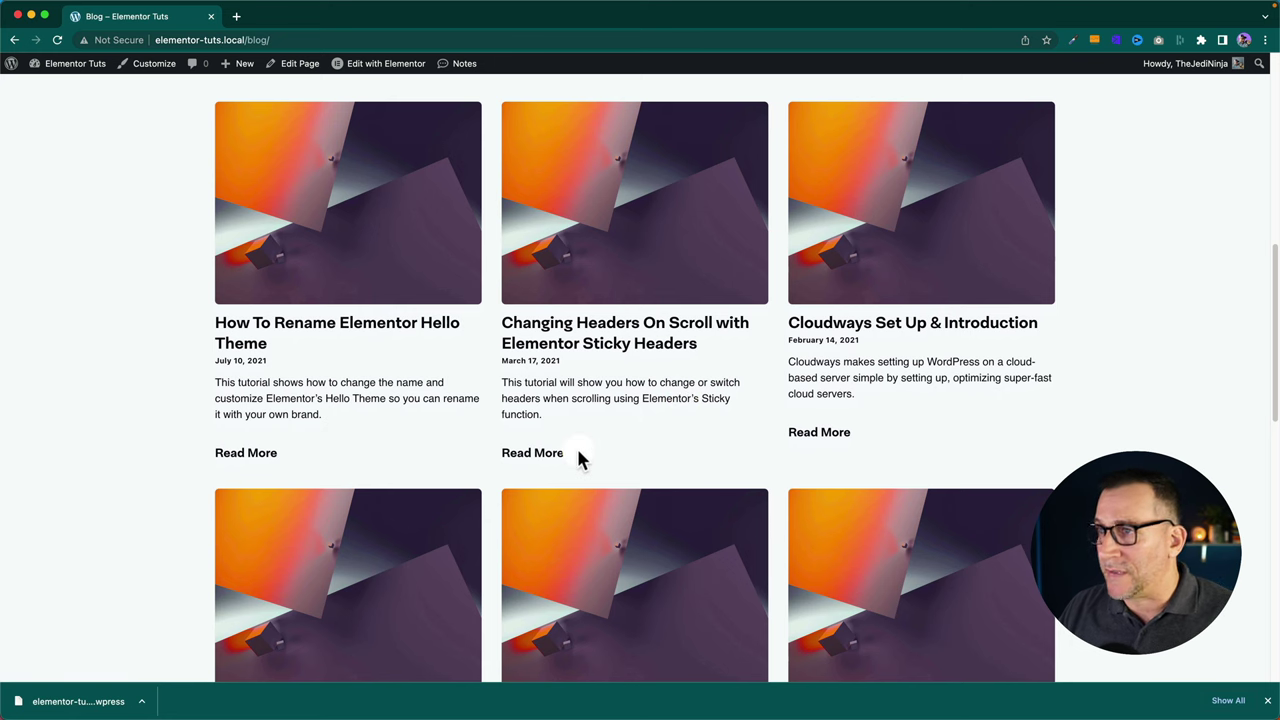
pyautogui.scroll(-2, 580, 455)
pyautogui.scroll(2, 580, 451)
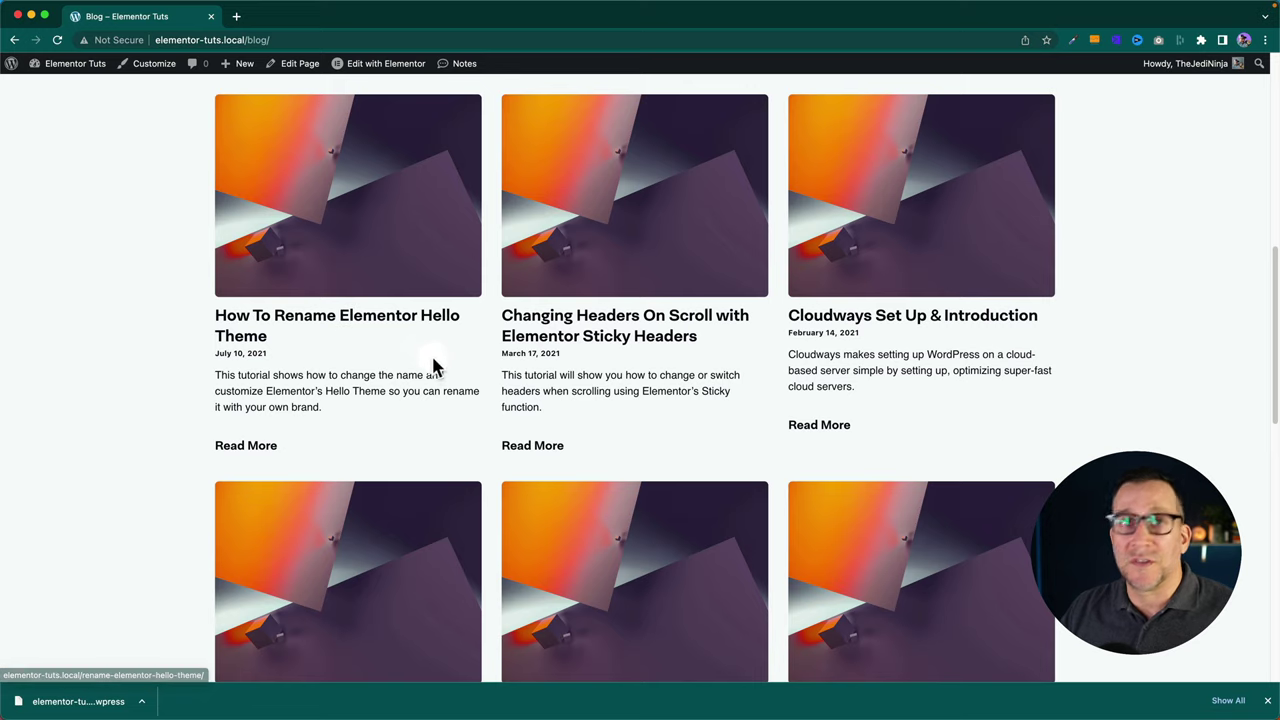
# Search the blog for "elementor" and look through the default search results page
pyautogui.scroll(10, 434, 363)
pyautogui.click(258, 177)
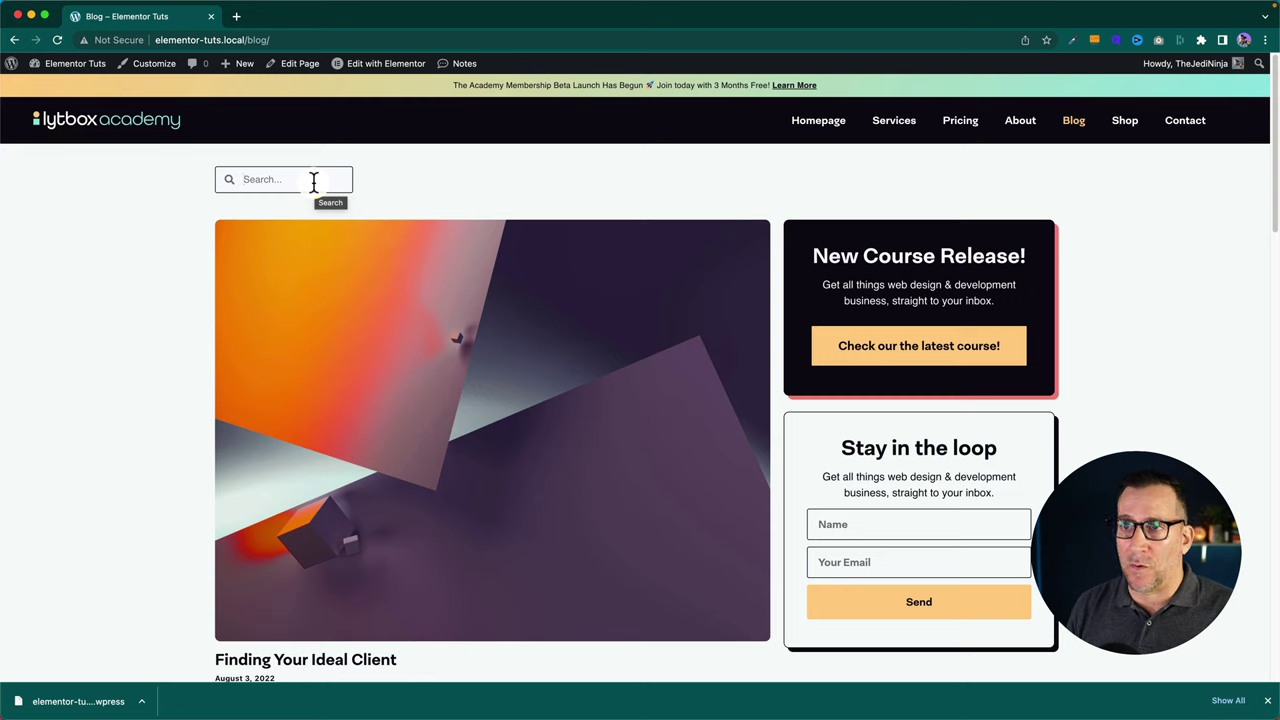
pyautogui.write('e')
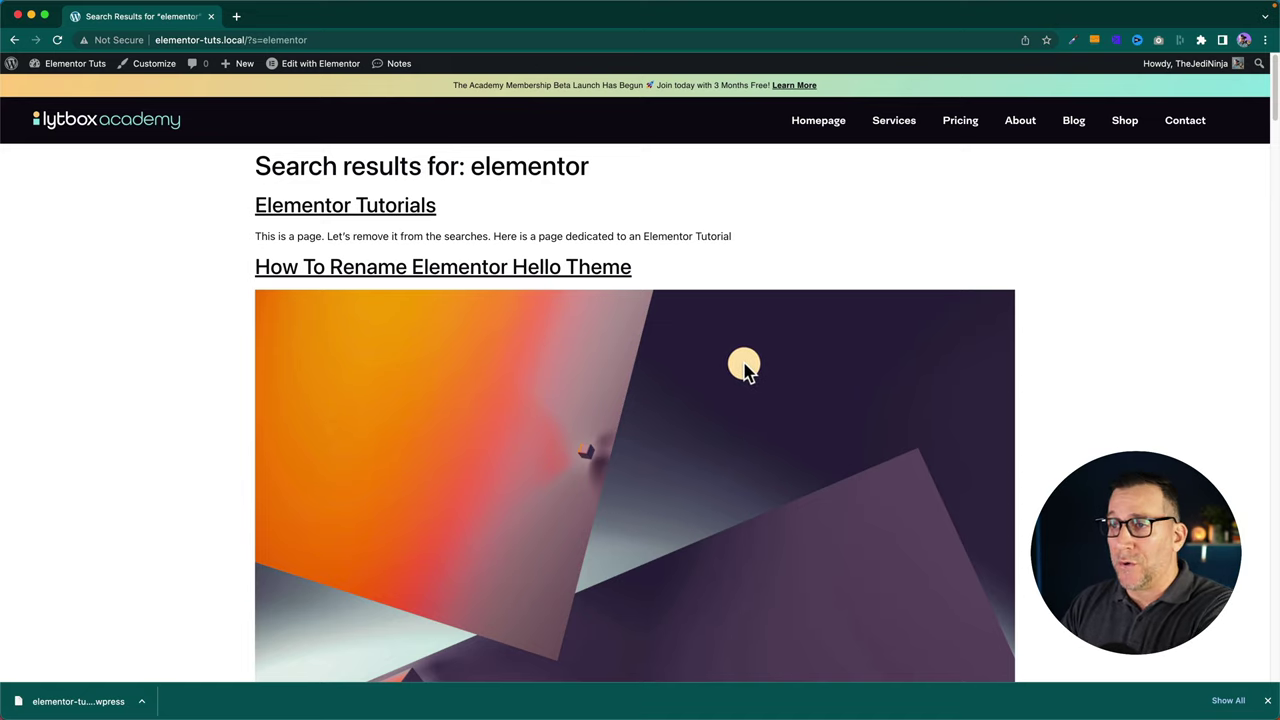
pyautogui.scroll(-10, 744, 367)
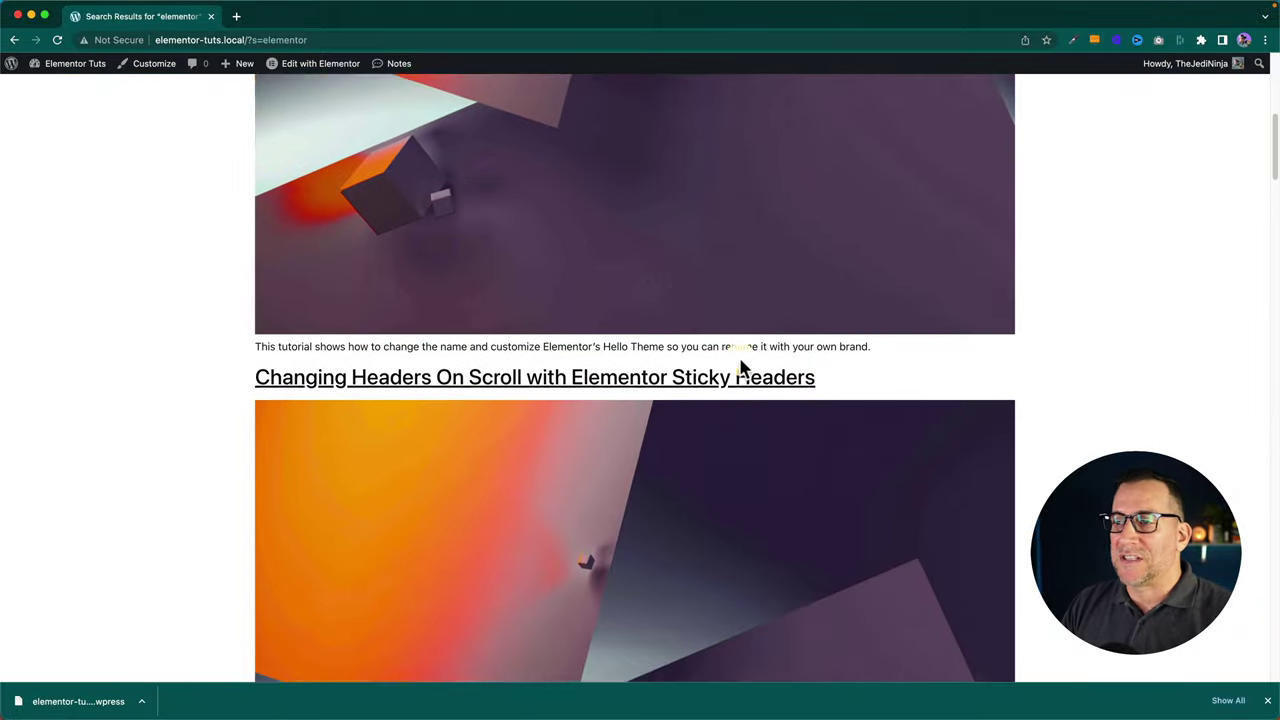
pyautogui.scroll(-15, 740, 362)
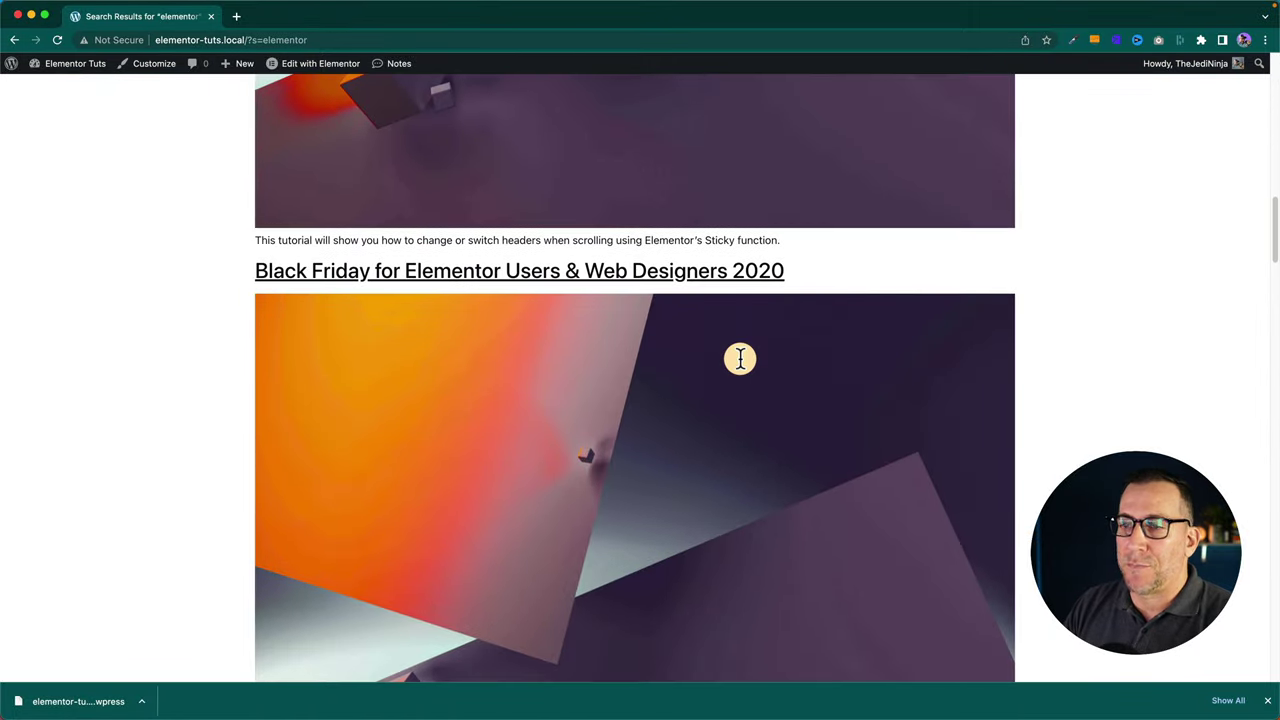
pyautogui.scroll(-3, 740, 358)
pyautogui.scroll(-10, 737, 360)
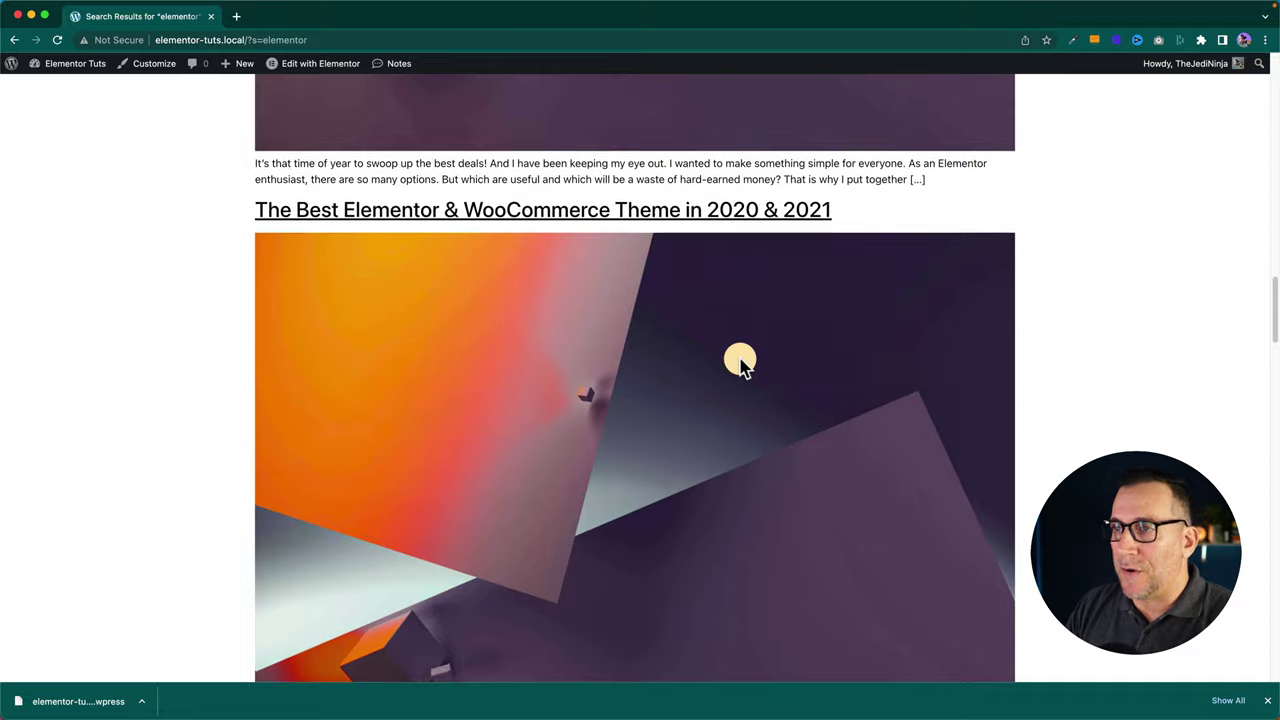
pyautogui.scroll(16, 737, 360)
pyautogui.scroll(20, 740, 367)
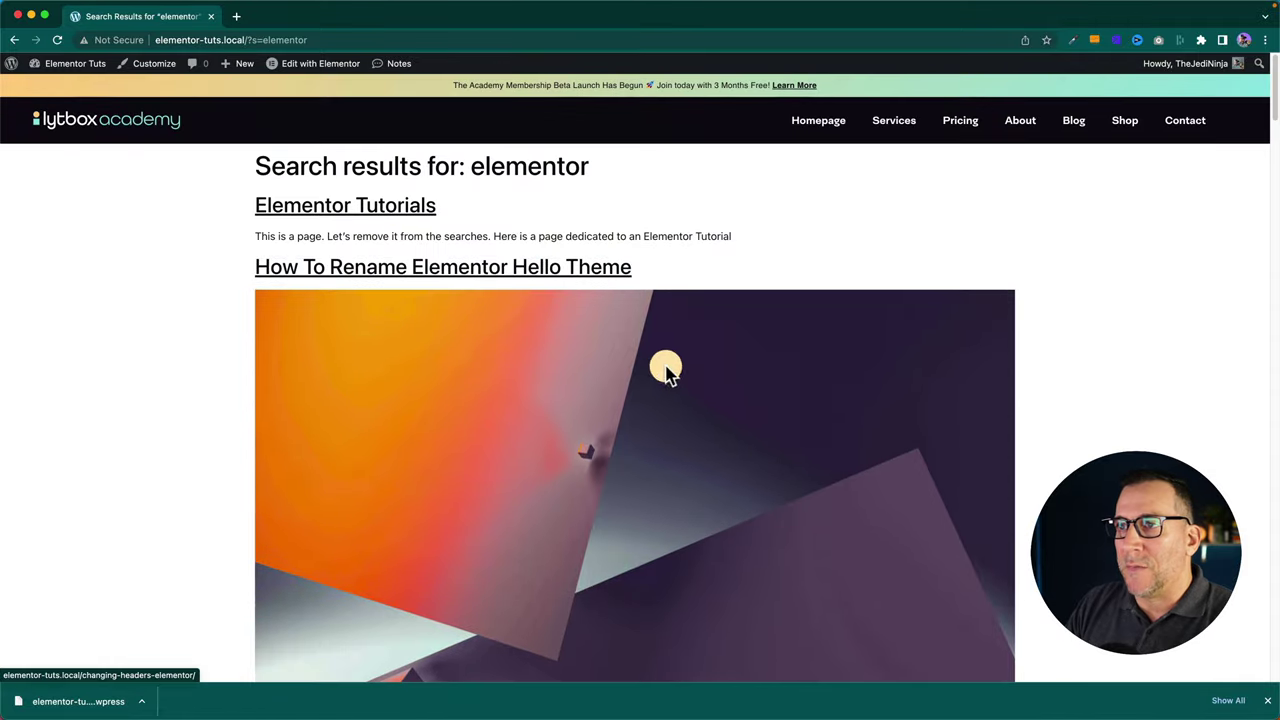
# Open the Elementor Tutorials result to read its page heading, and return to review the search results layout
pyautogui.click(279, 206)
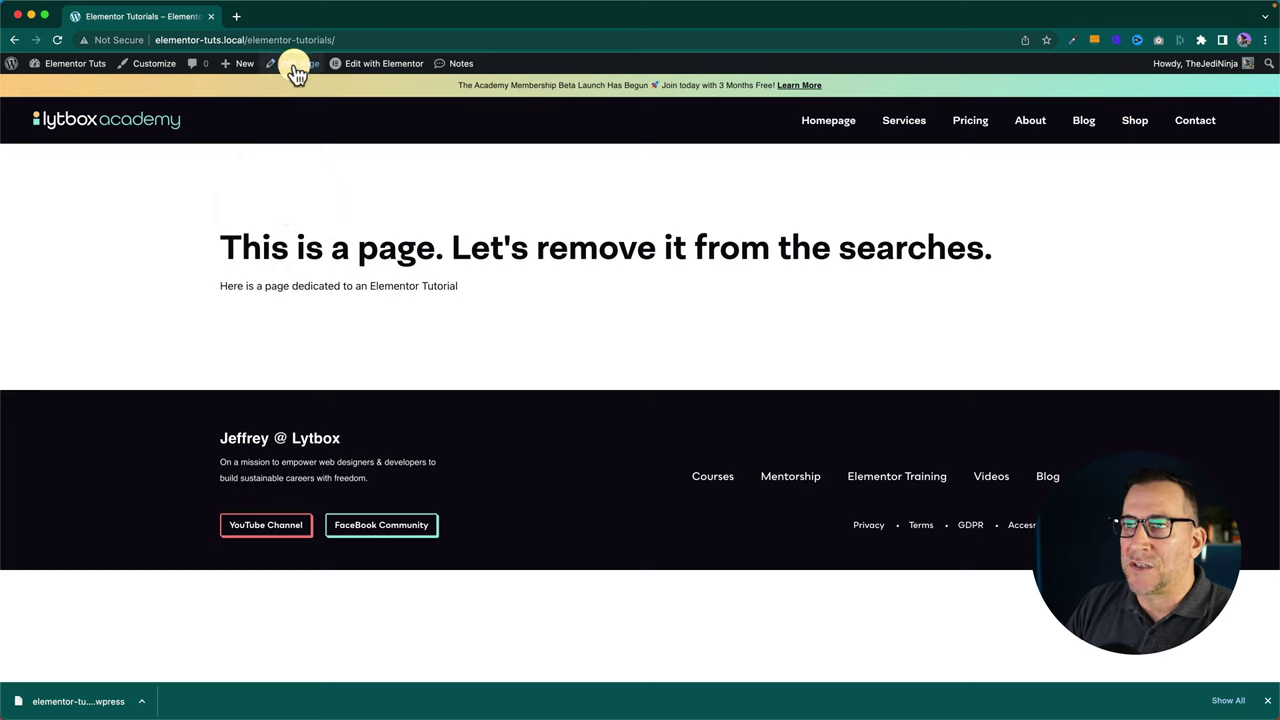
pyautogui.moveTo(214, 250); pyautogui.dragTo(1005, 253)
pyautogui.click(1005, 253)
pyautogui.click(14, 40)
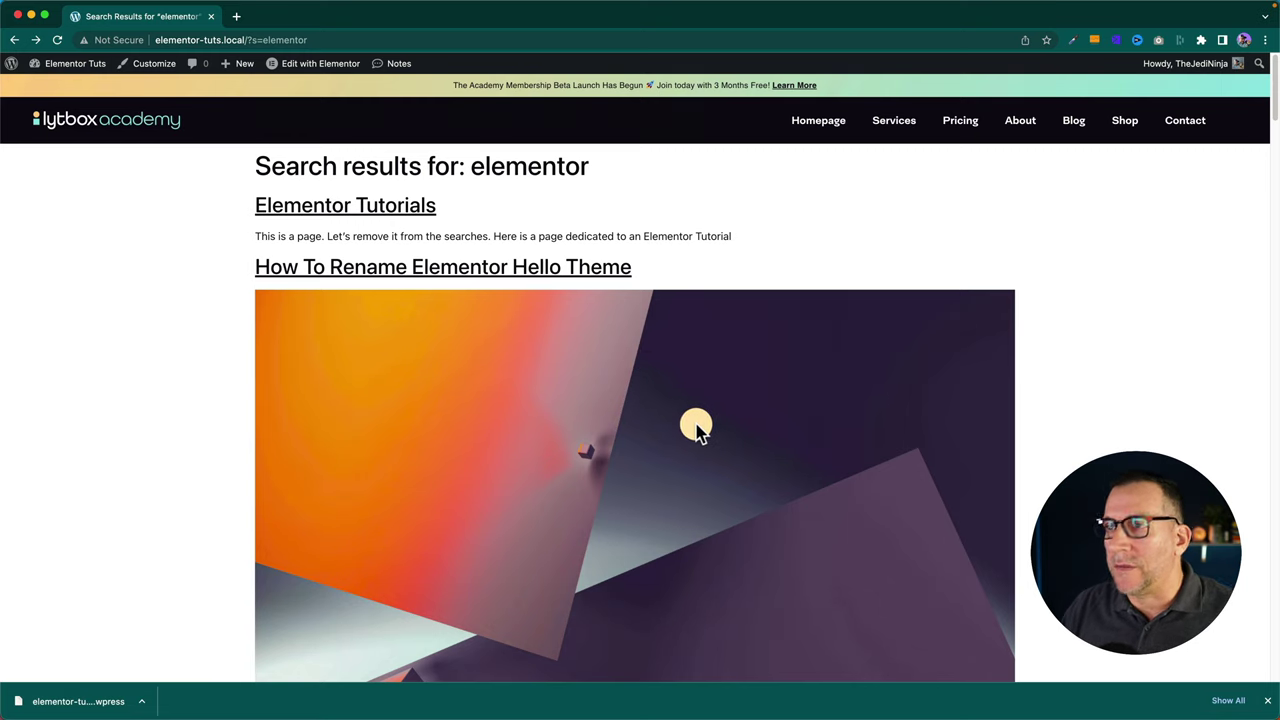
pyautogui.scroll(-8, 697, 428)
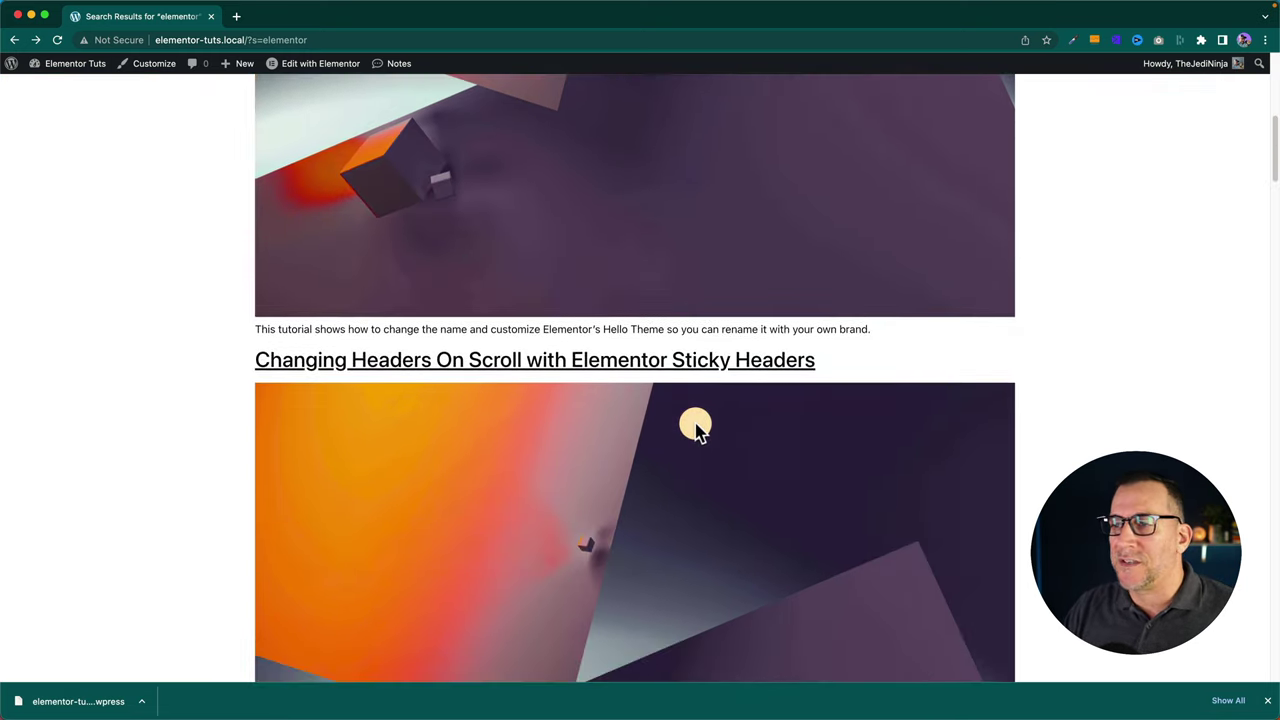
pyautogui.scroll(-3, 697, 428)
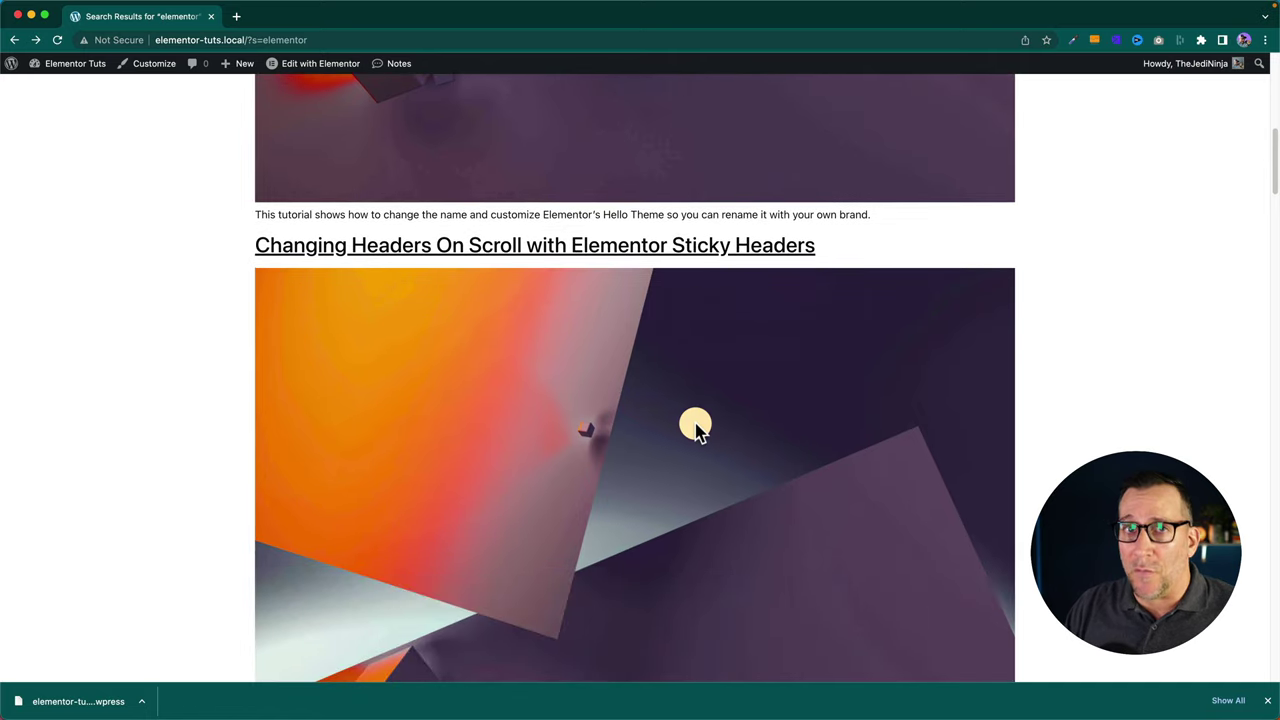
pyautogui.scroll(-3, 697, 428)
pyautogui.scroll(13, 697, 428)
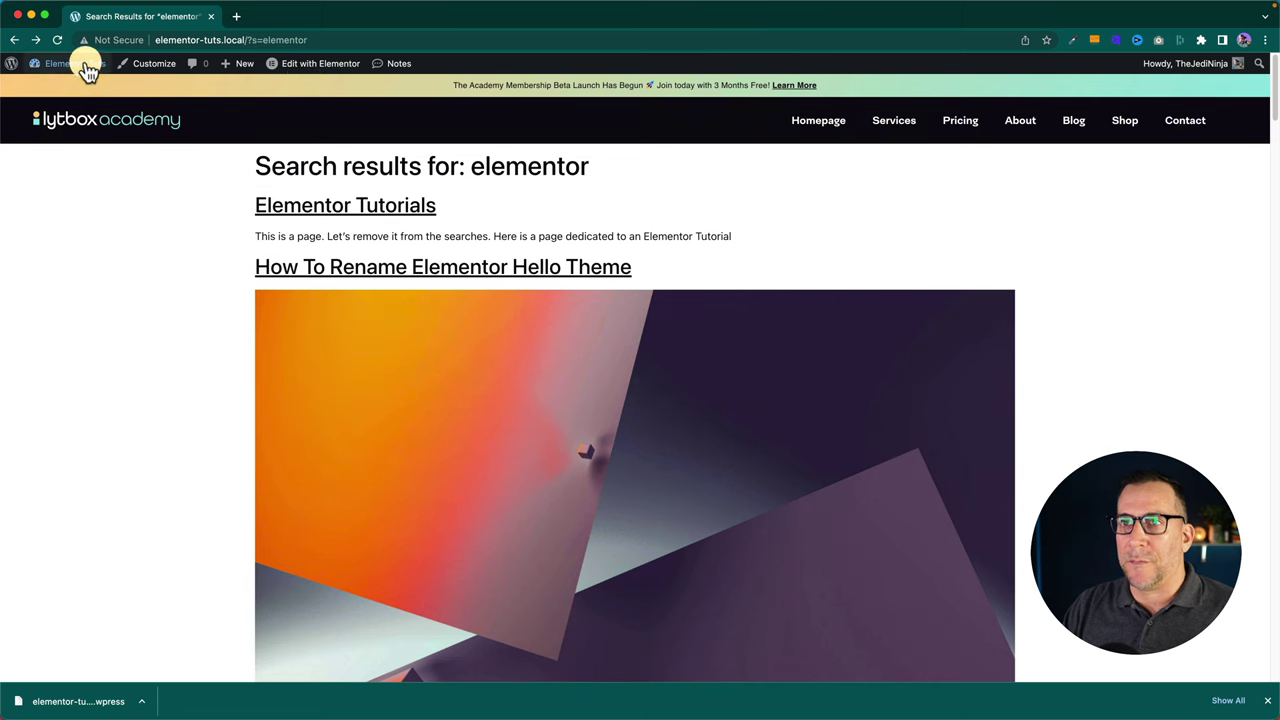
# Go to the installed themes in the WordPress dashboard and activate the Astra theme
pyautogui.moveTo(80, 66)
pyautogui.click(48, 88)
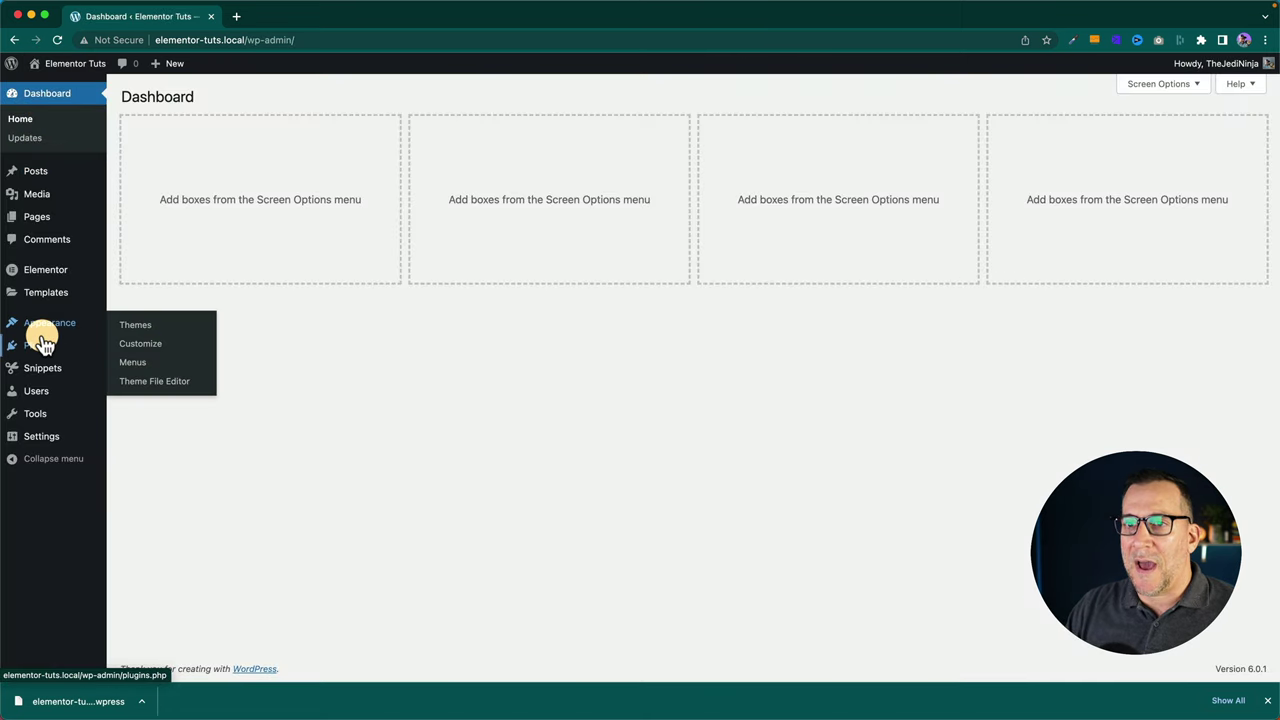
pyautogui.moveTo(50, 325)
pyautogui.click(133, 325)
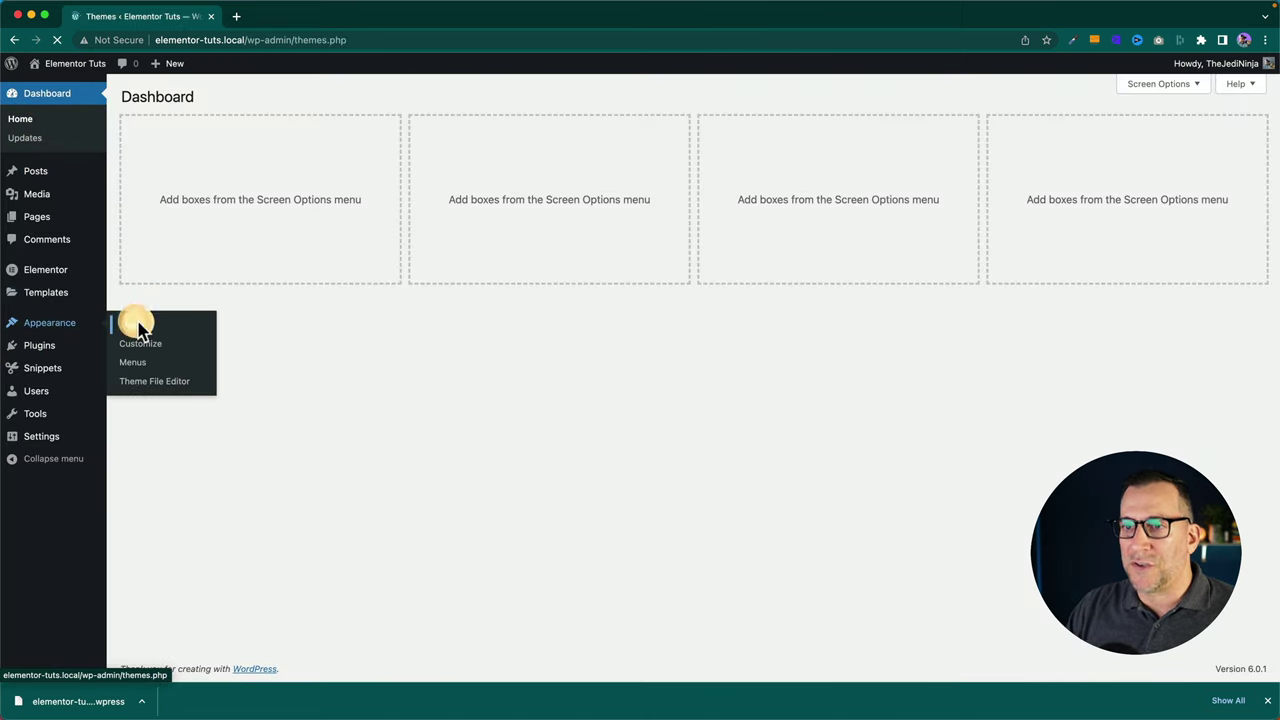
pyautogui.click(574, 336)
# Visit the live site's Blog page, search for "elementor" and examine how the active theme lays out the results
pyautogui.click(63, 63)
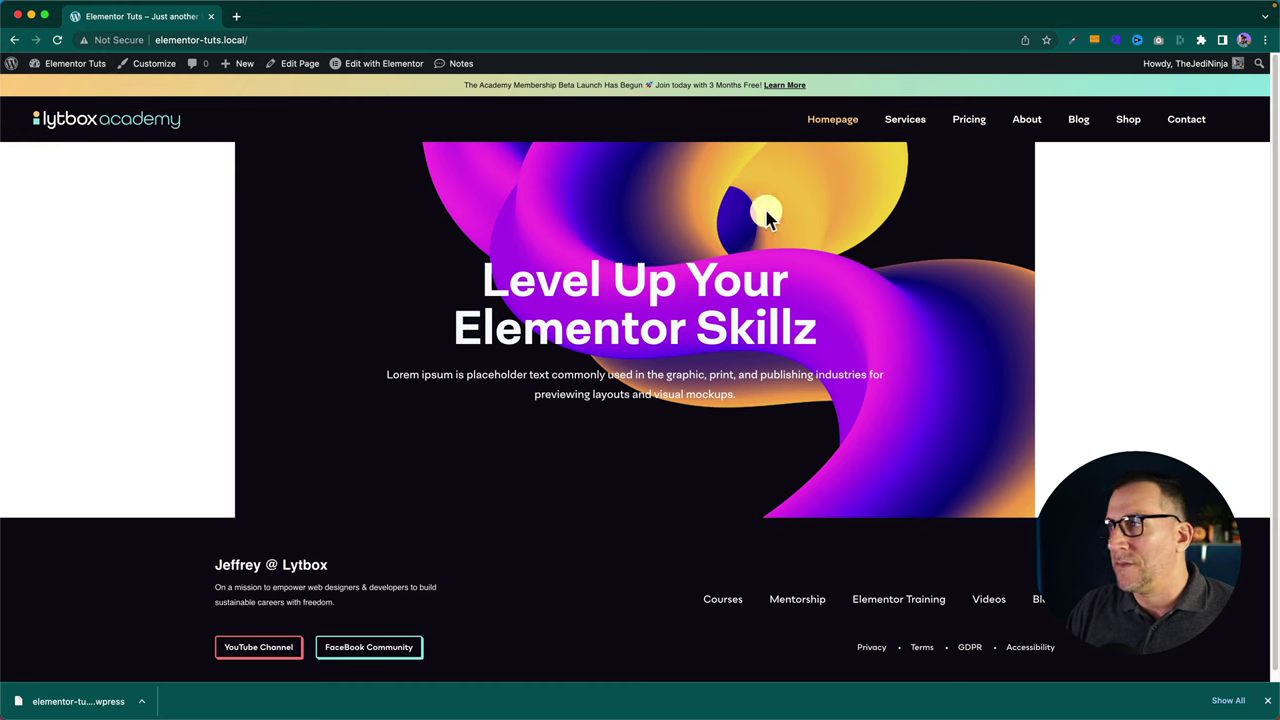
pyautogui.click(1082, 122)
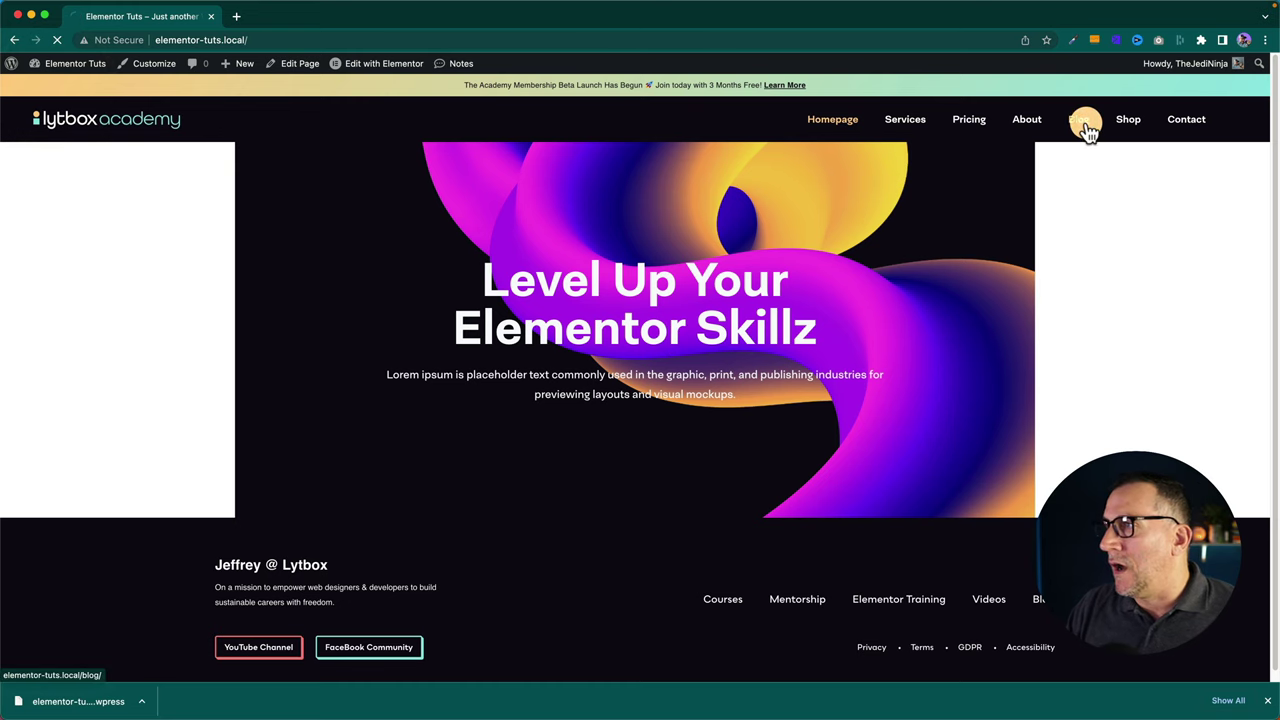
pyautogui.click(286, 178)
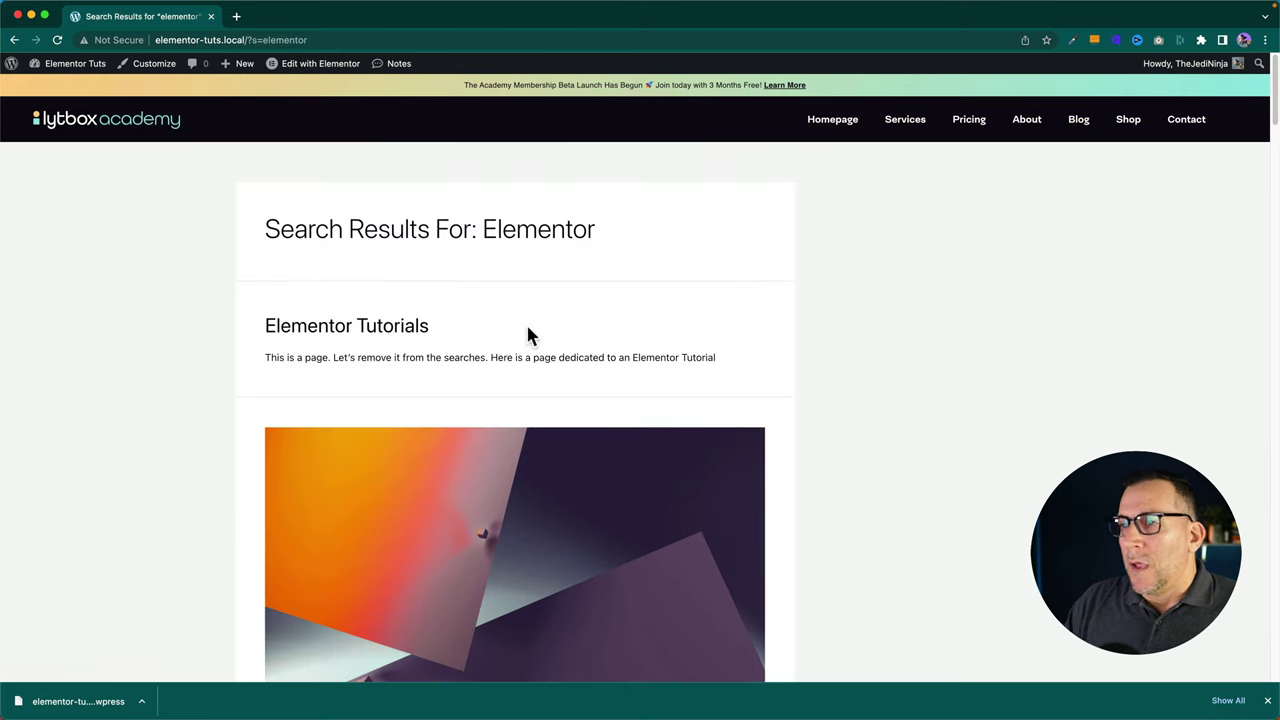
pyautogui.scroll(-5, 528, 335)
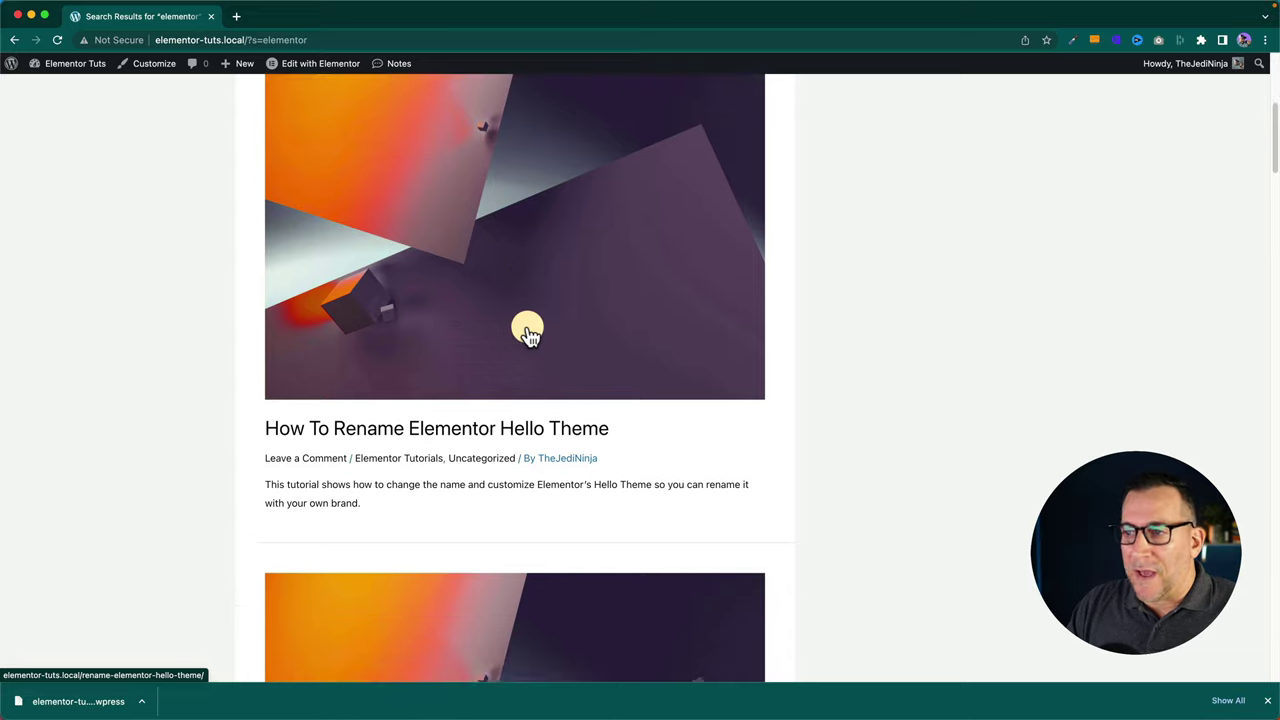
pyautogui.scroll(-3, 528, 335)
pyautogui.scroll(-2, 528, 335)
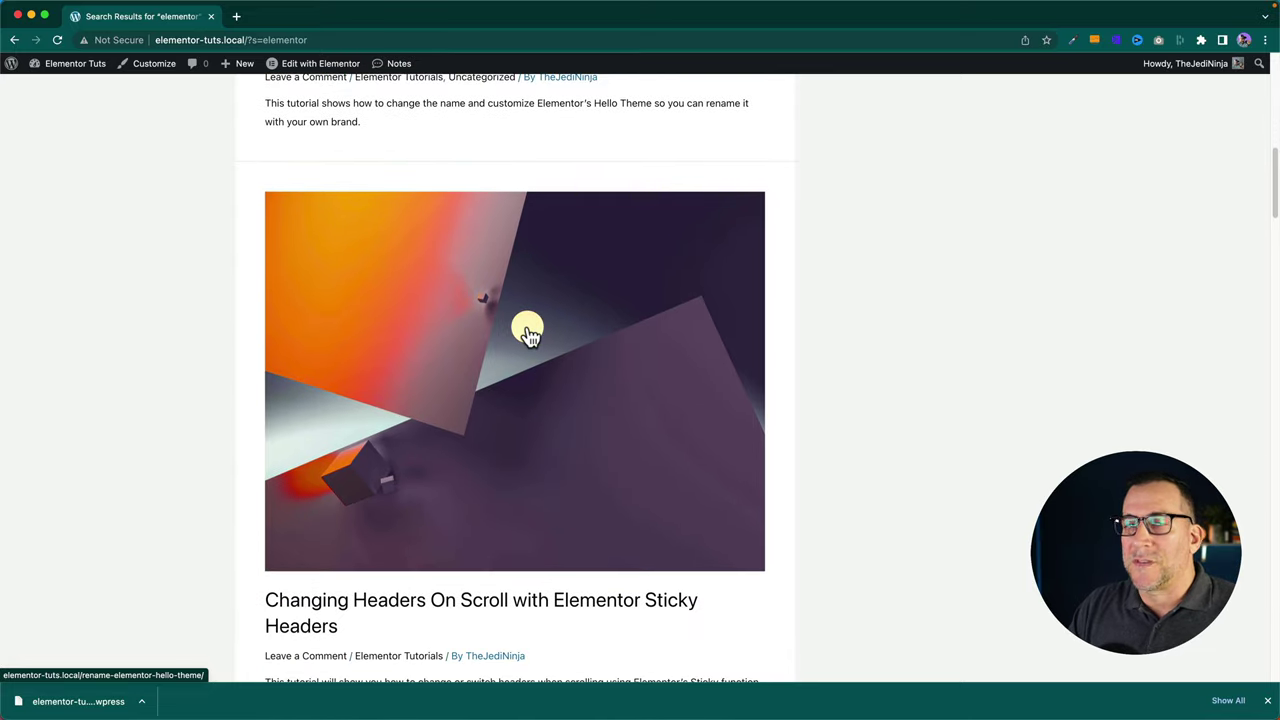
pyautogui.scroll(-2, 528, 335)
pyautogui.scroll(8, 528, 335)
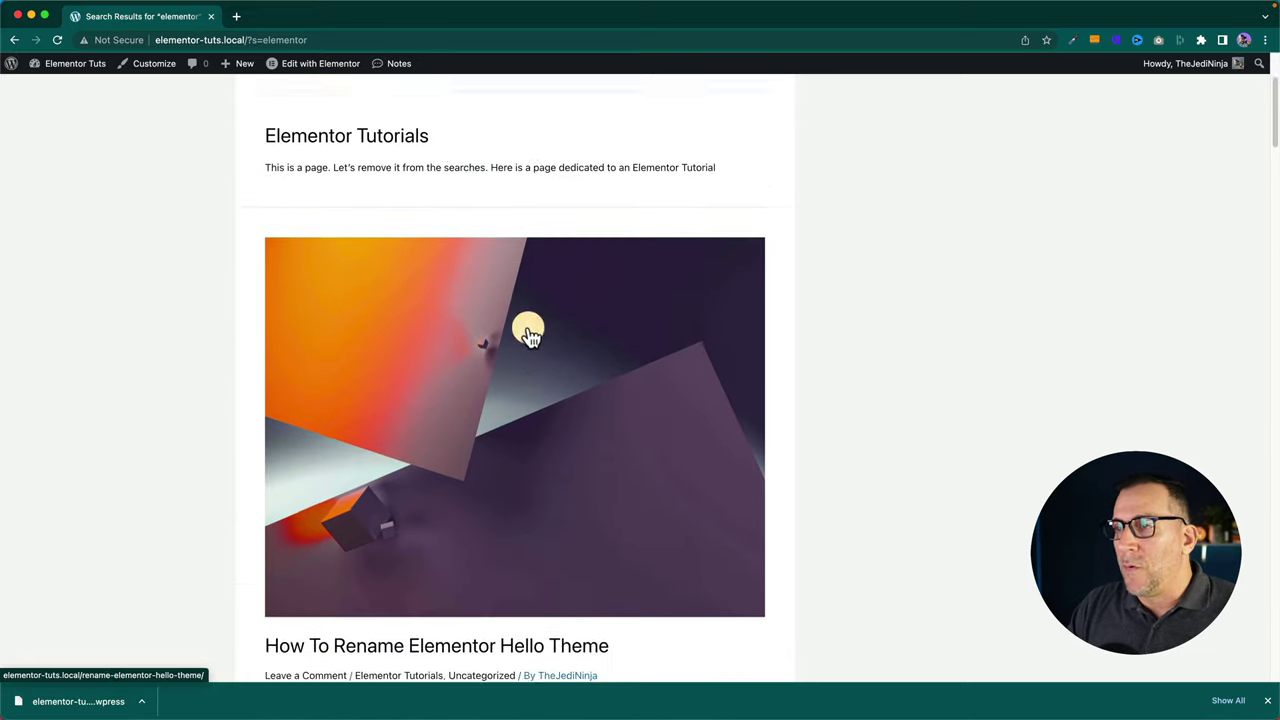
pyautogui.scroll(2, 528, 333)
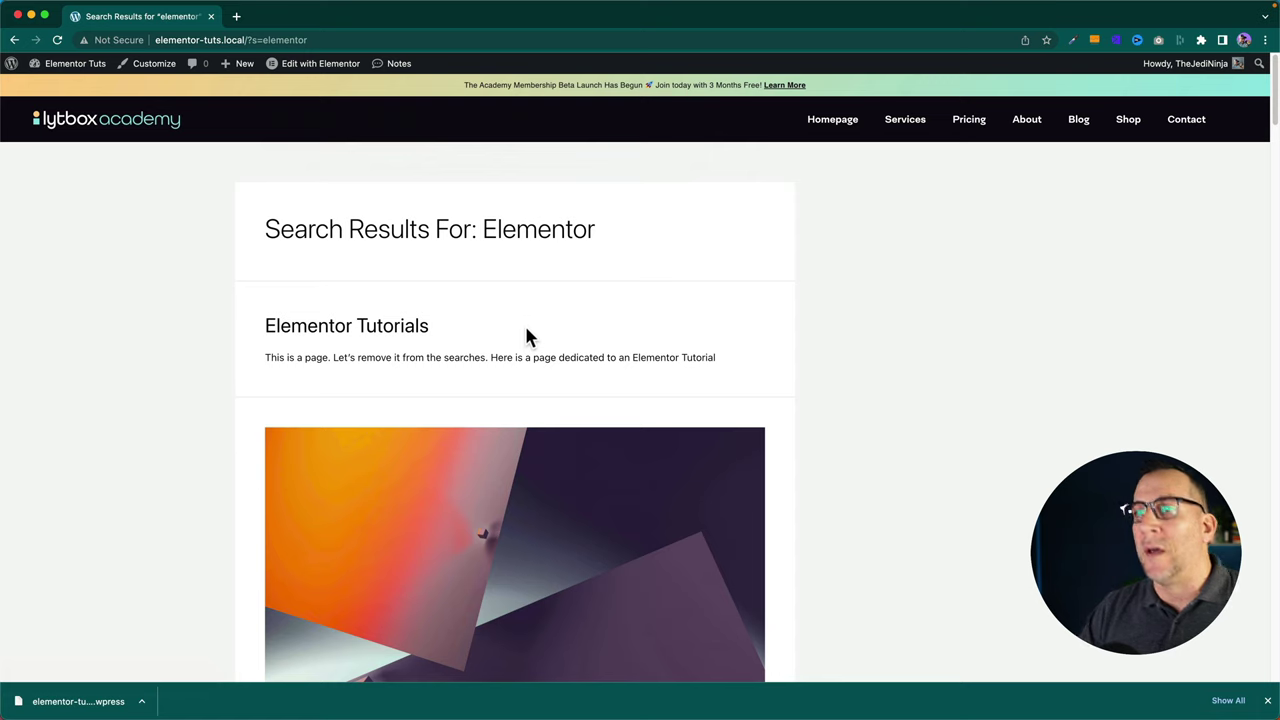
# Return to the installed themes in the dashboard and activate the Hello Elementor Child theme
pyautogui.moveTo(63, 63)
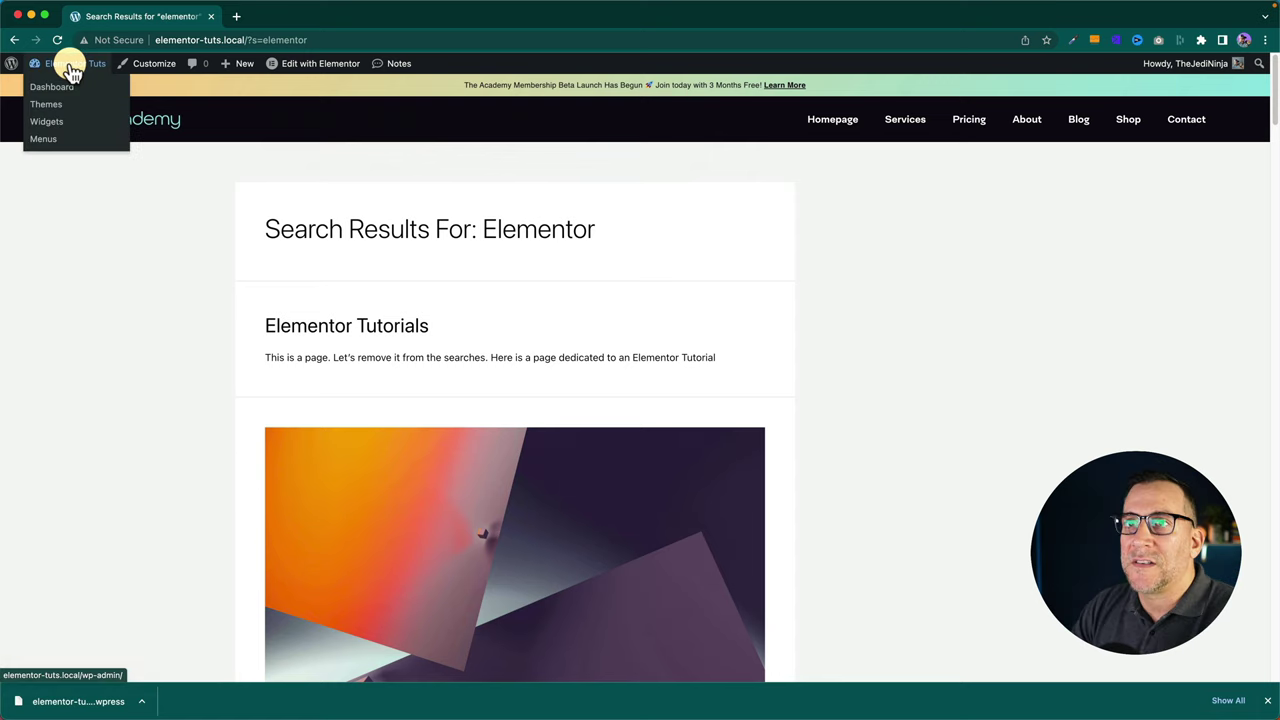
pyautogui.click(34, 86)
pyautogui.moveTo(42, 324)
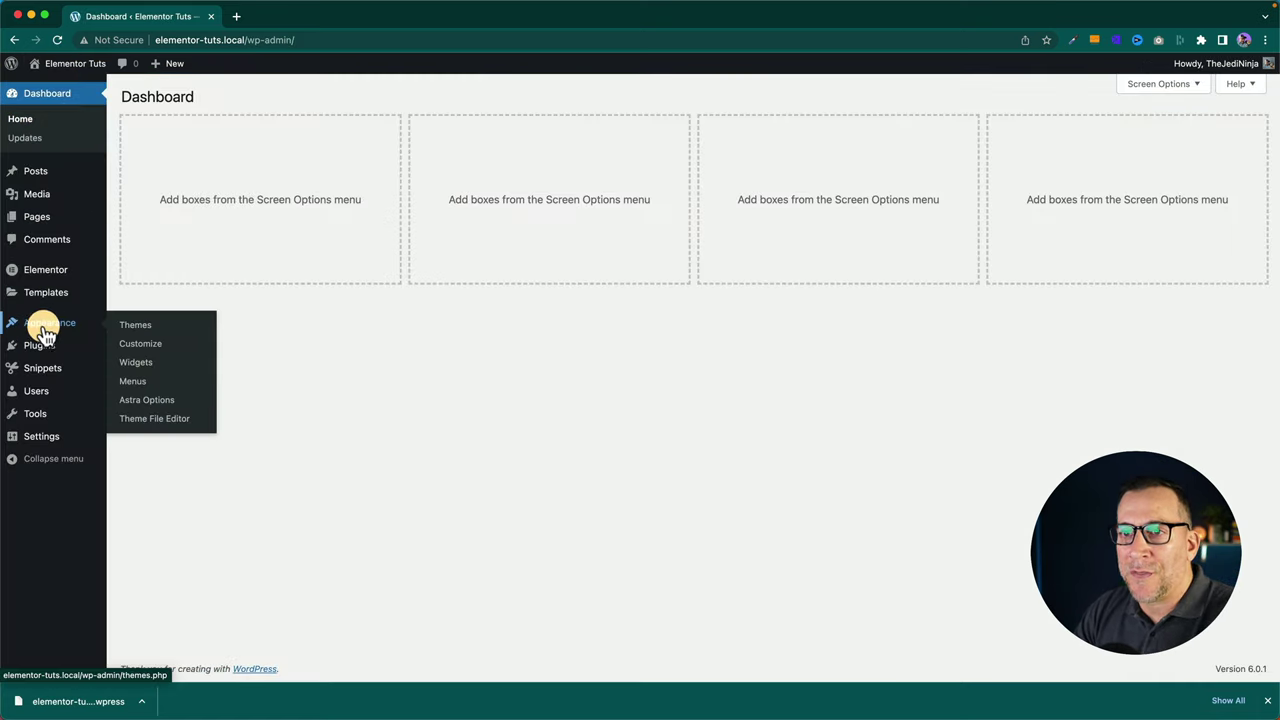
pyautogui.click(140, 328)
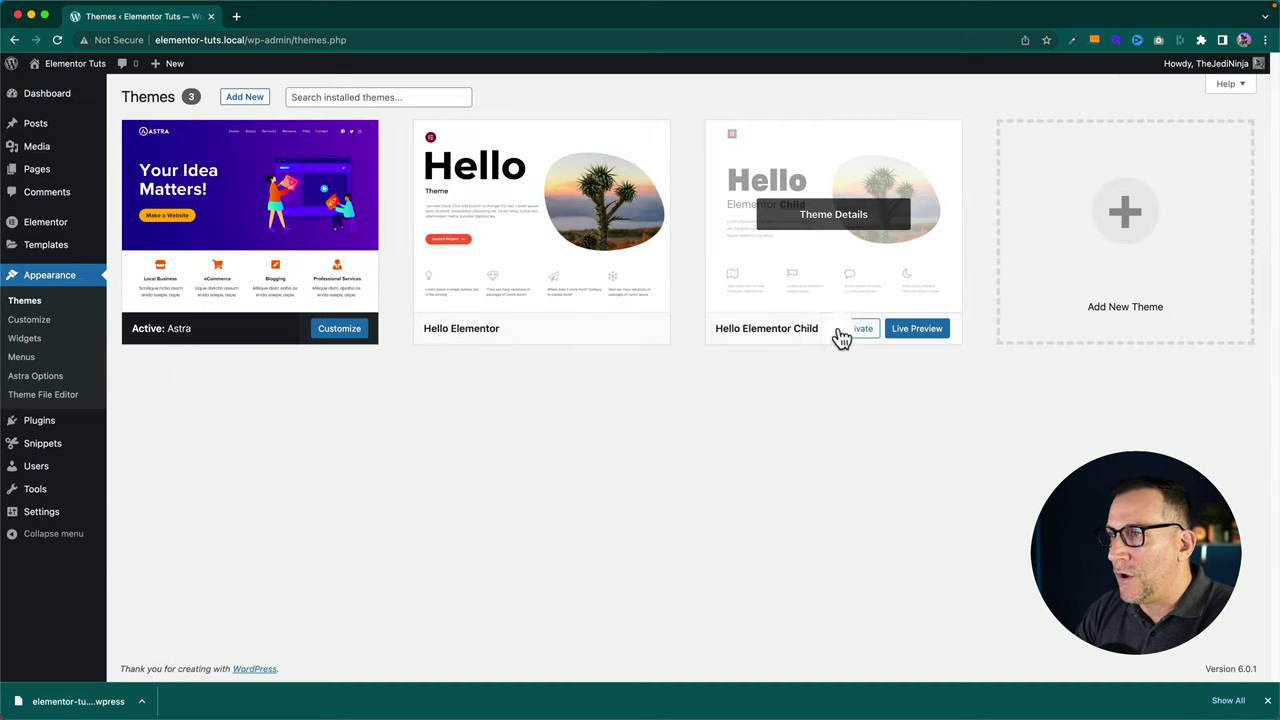
pyautogui.click(860, 336)
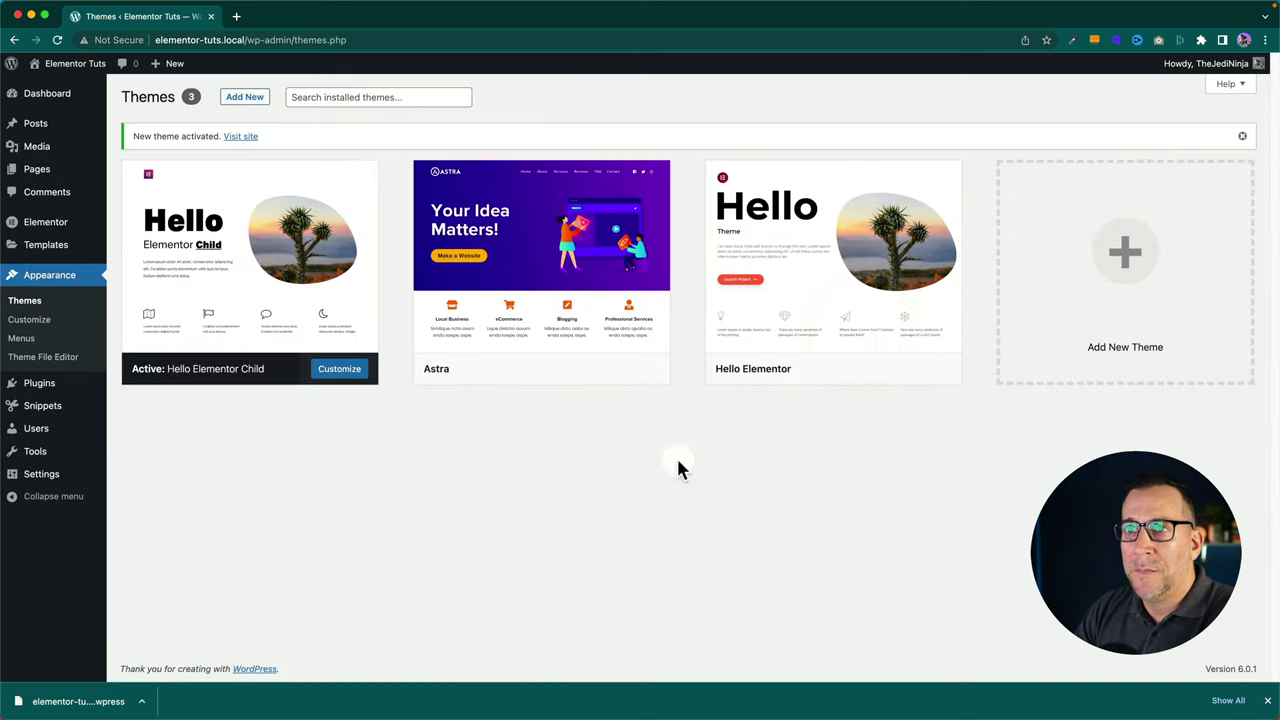
# Open the Search Results templates in Elementor's Theme Builder
pyautogui.click(48, 248)
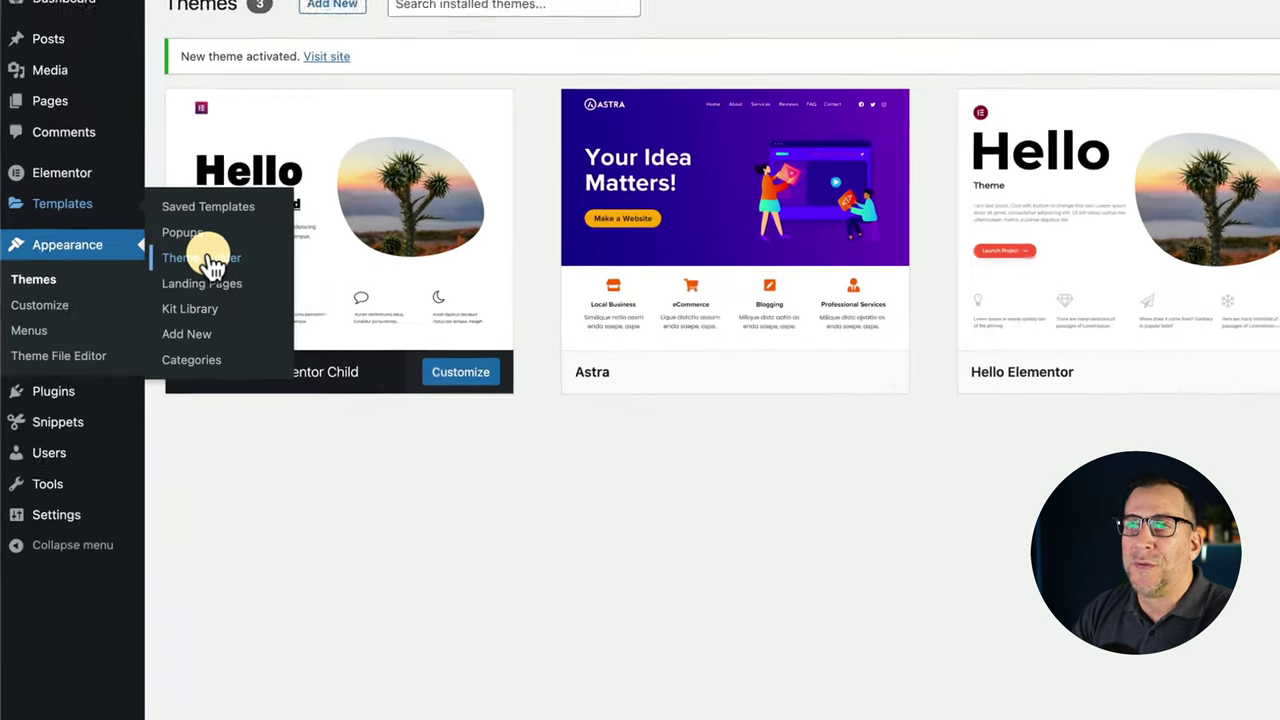
pyautogui.click(213, 260)
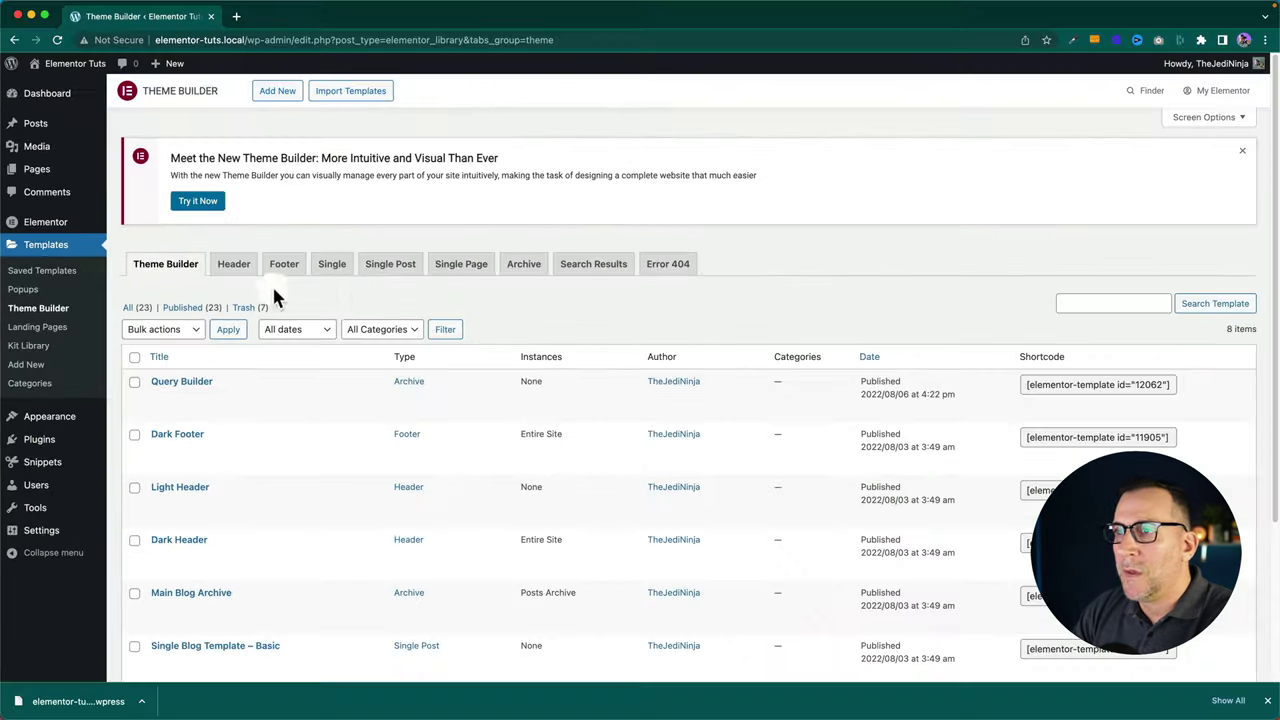
pyautogui.click(604, 280)
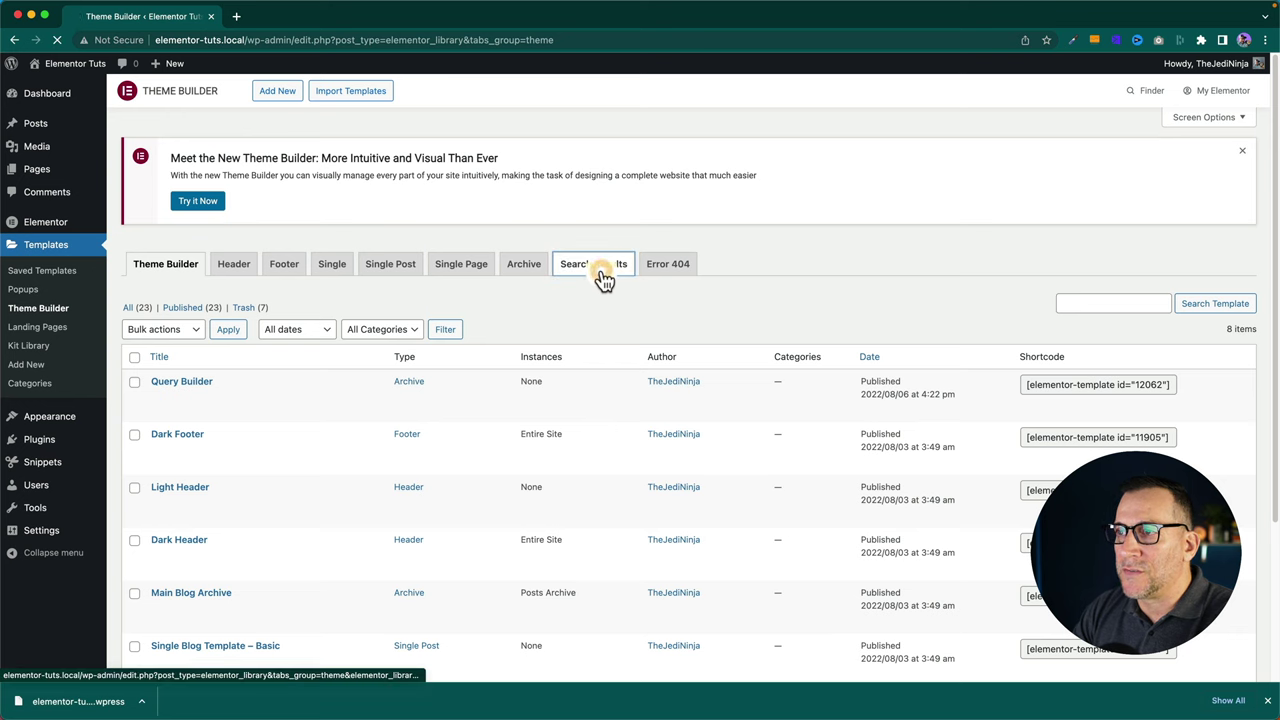
# Create a Search Results template named "My Searches" and dismiss the template library and Navigator
pyautogui.click(735, 512)
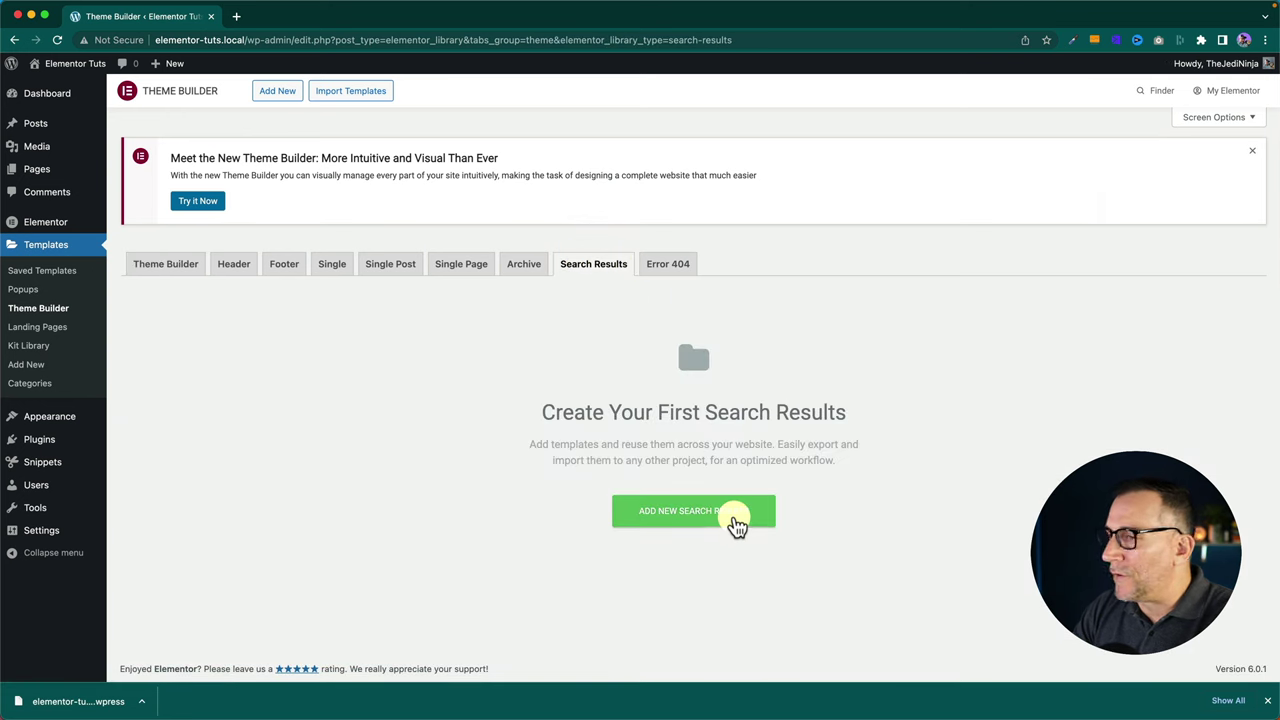
pyautogui.click(729, 427)
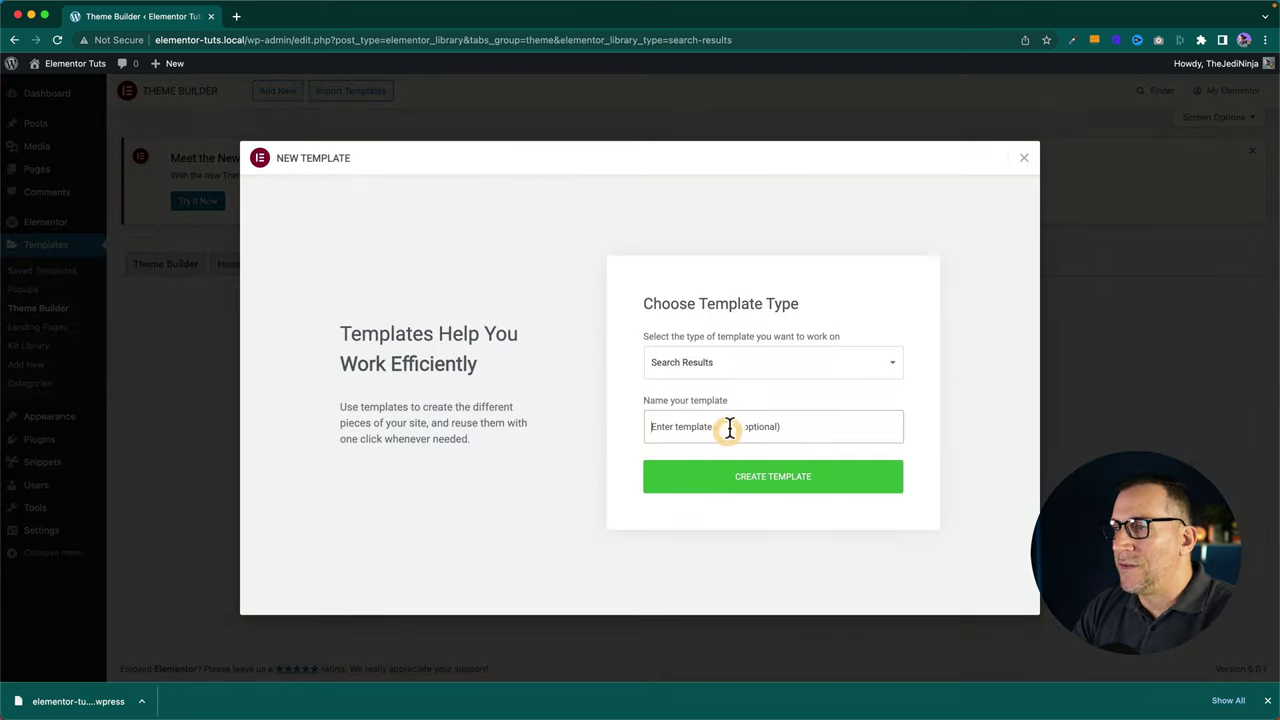
pyautogui.write('My')
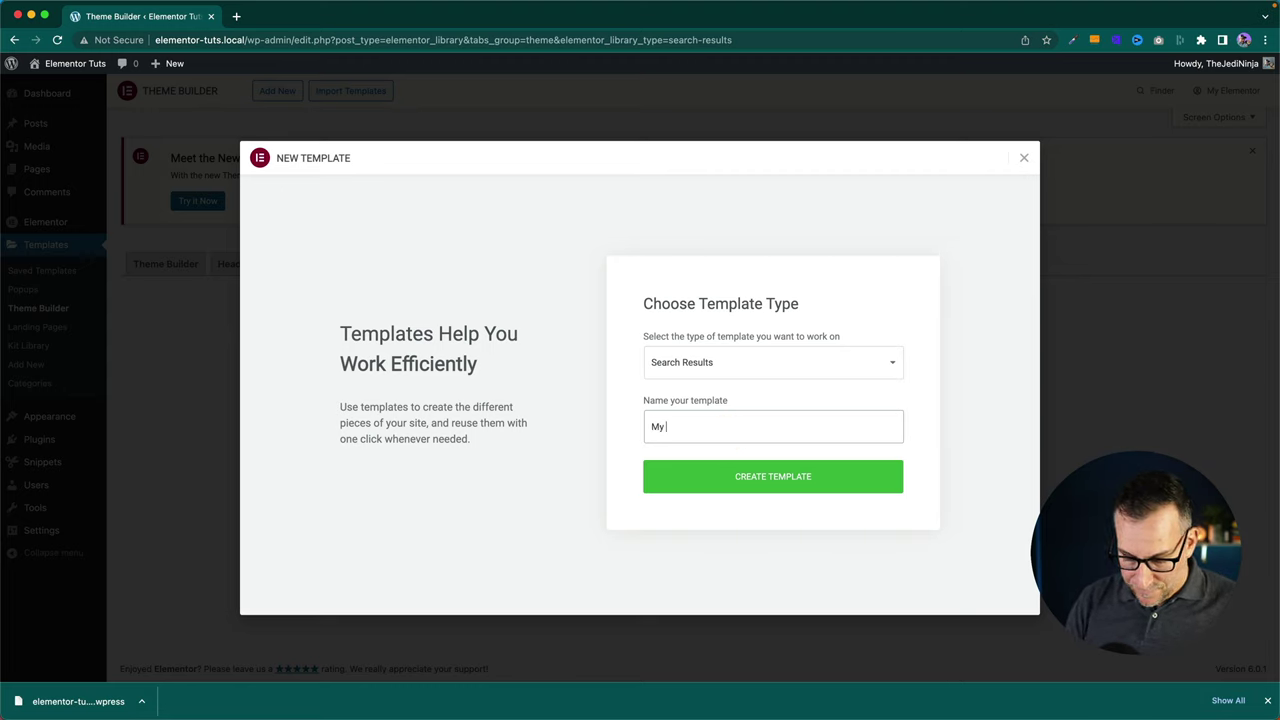
pyautogui.write(' Searche')
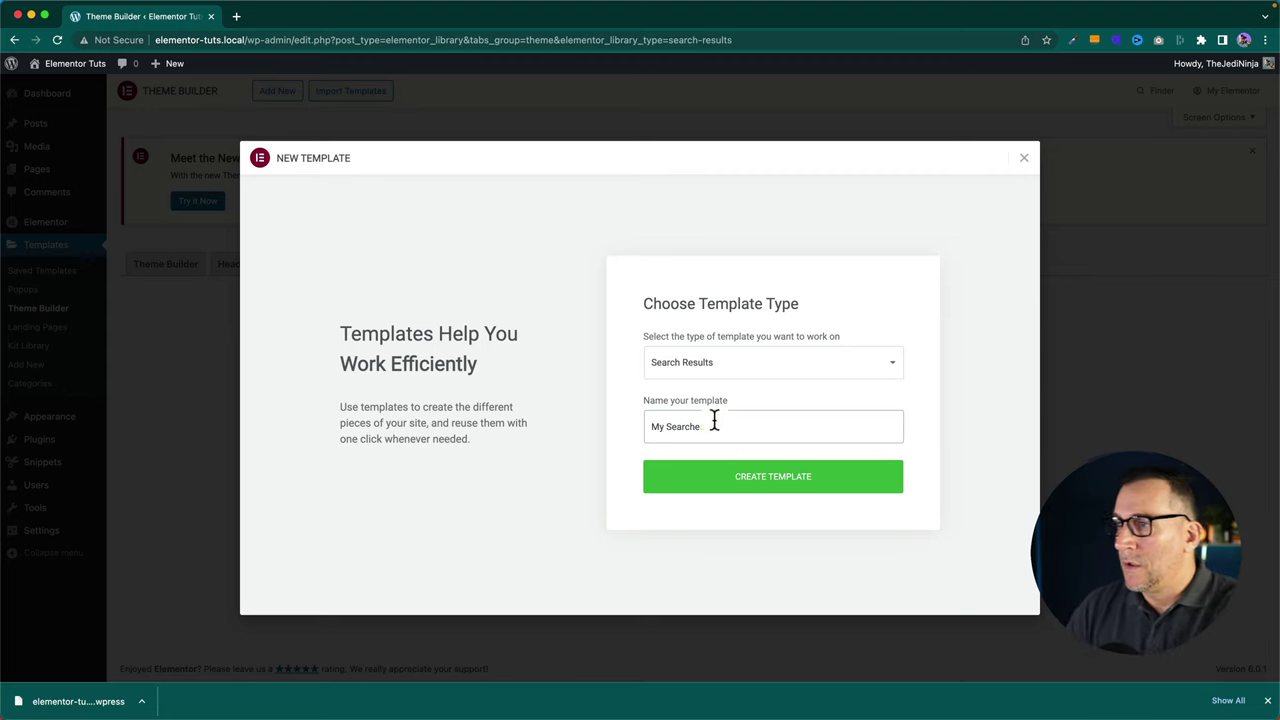
pyautogui.write('s')
pyautogui.click(743, 478)
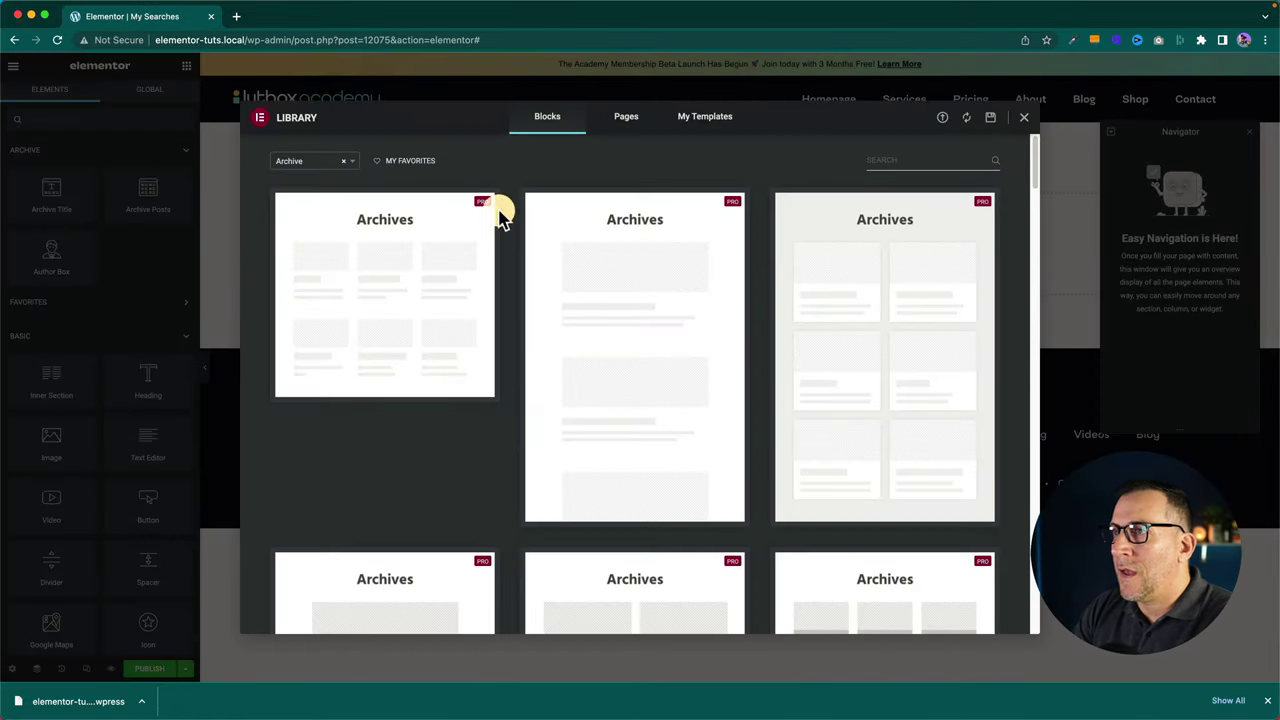
pyautogui.click(1020, 116)
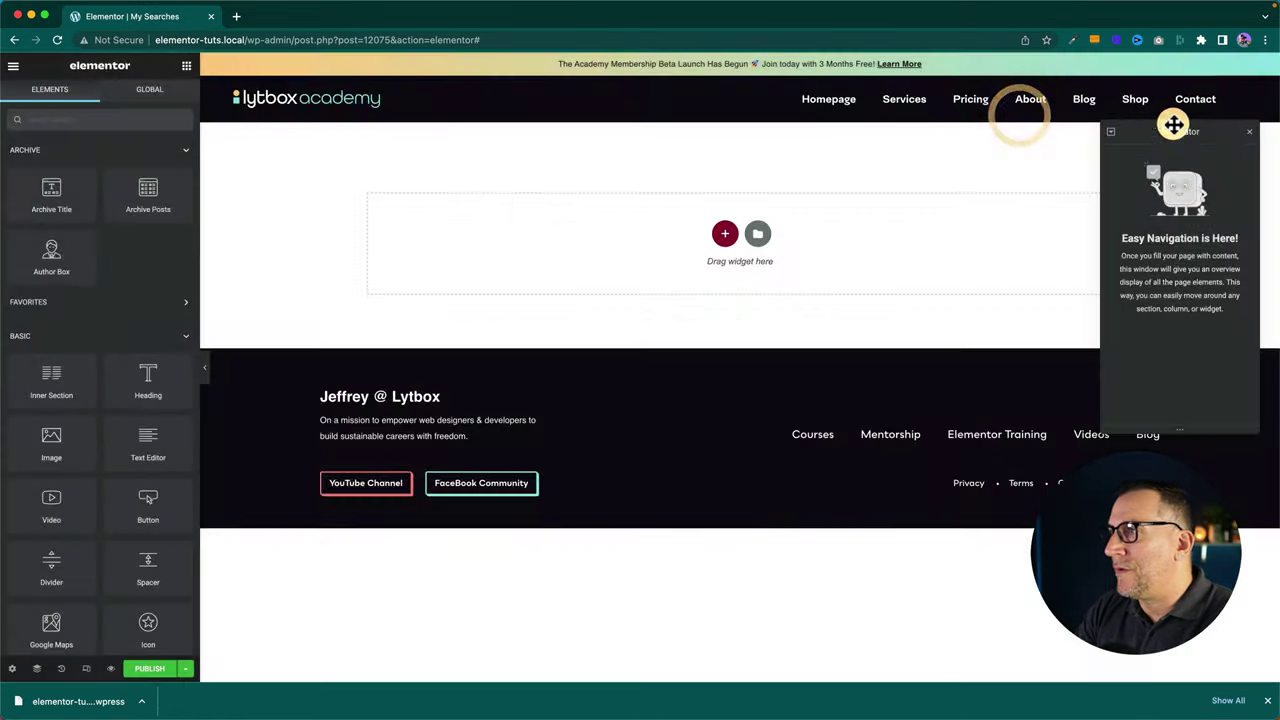
pyautogui.click(1249, 131)
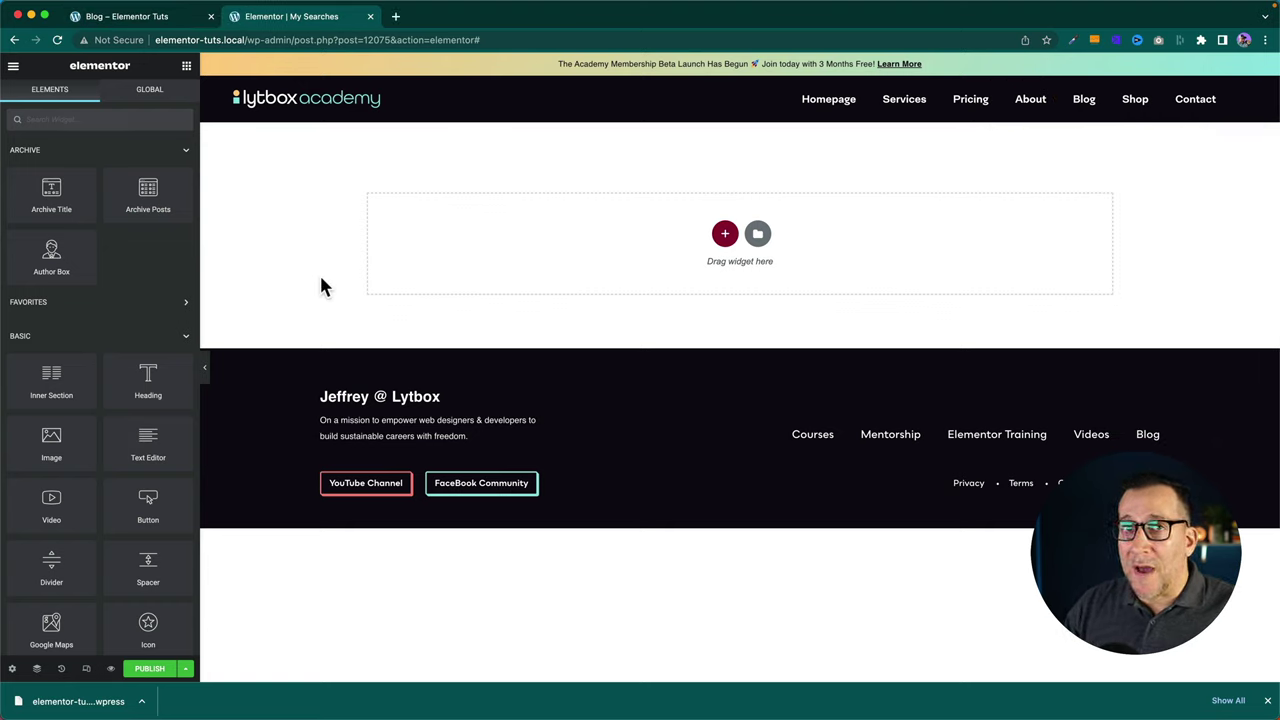
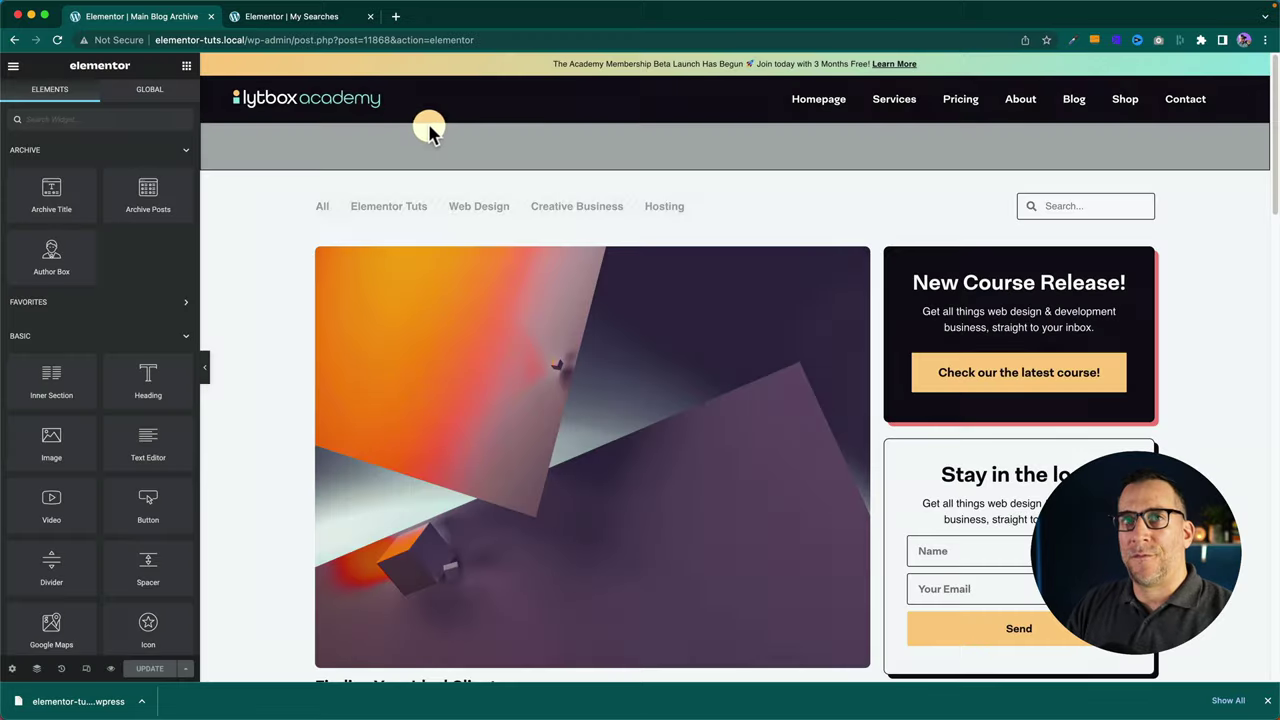
# Copy the "Stay in the loop" inner section from the Main Blog Archive template into the narrower column of My Searches
pyautogui.click(1013, 440)
pyautogui.rightClick(1016, 443)
pyautogui.press('Escape')
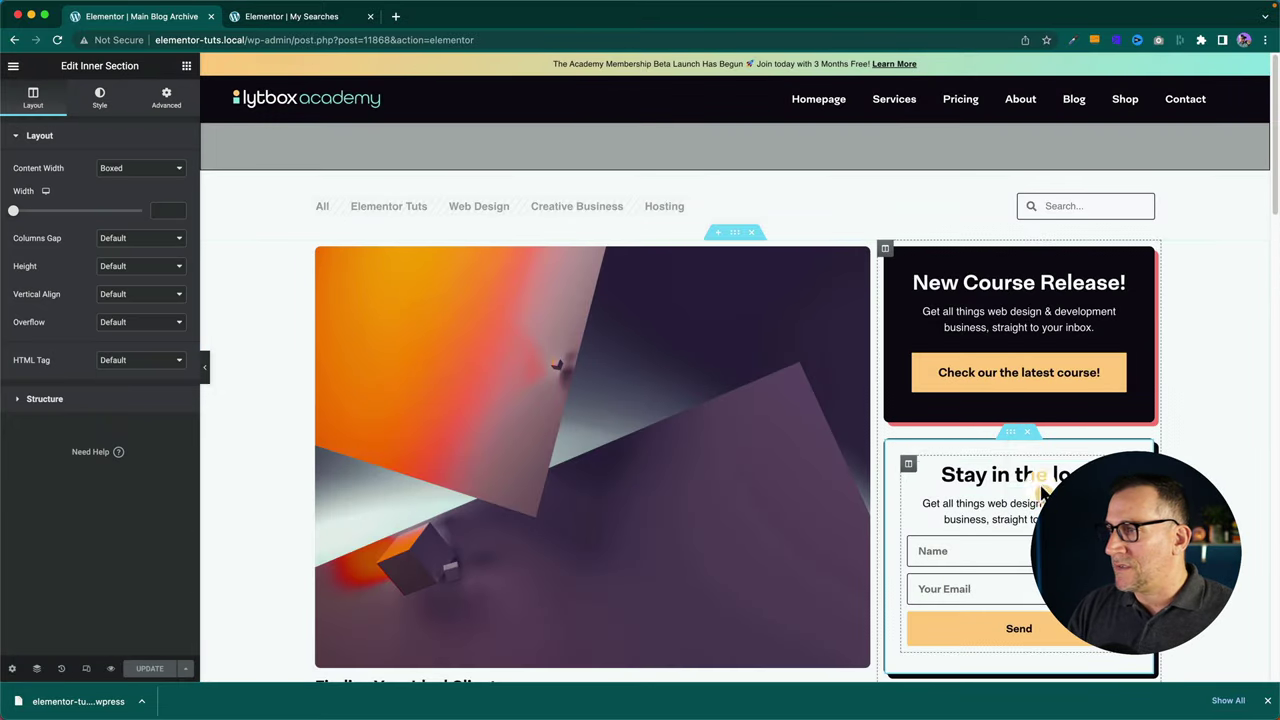
pyautogui.click(320, 16)
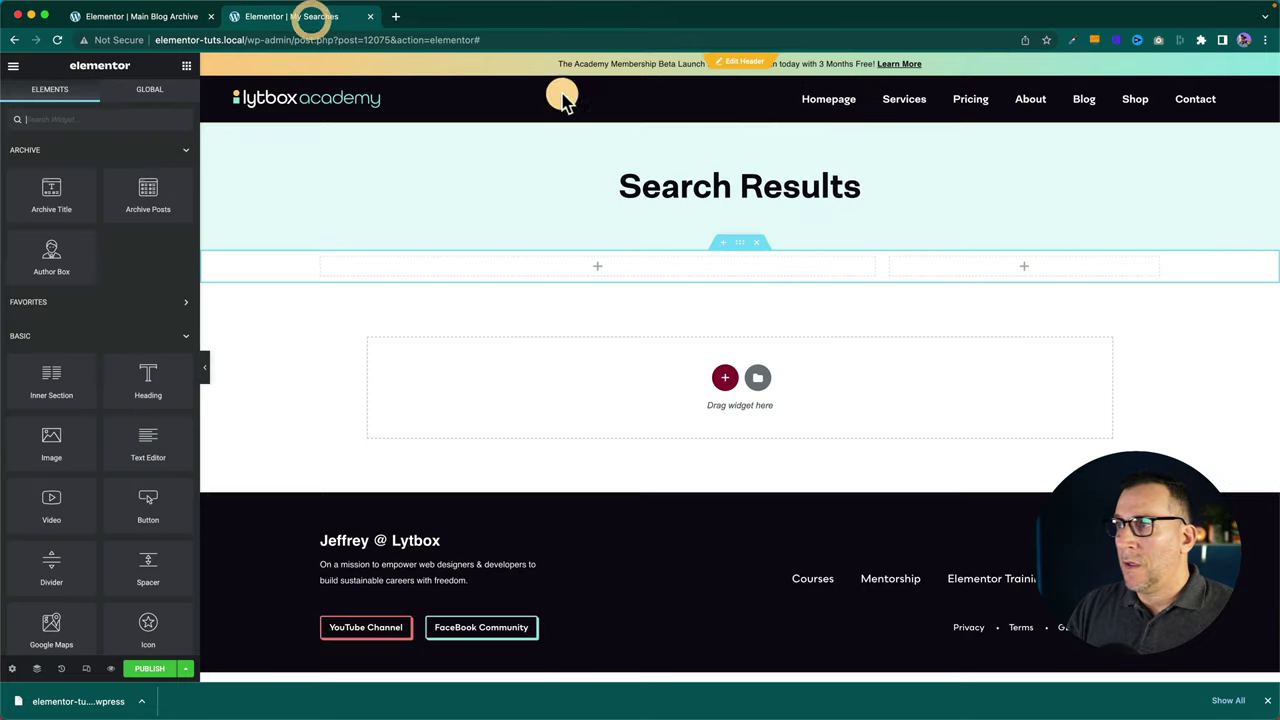
pyautogui.rightClick(1020, 266)
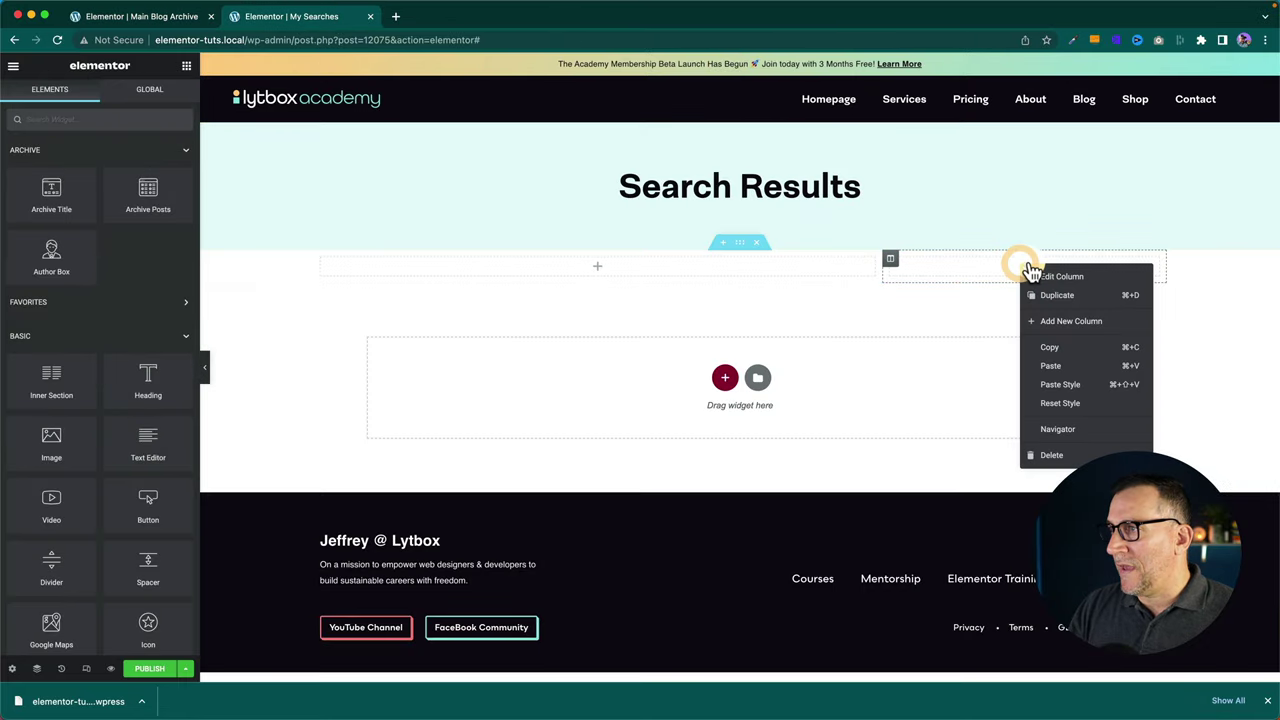
pyautogui.click(1063, 366)
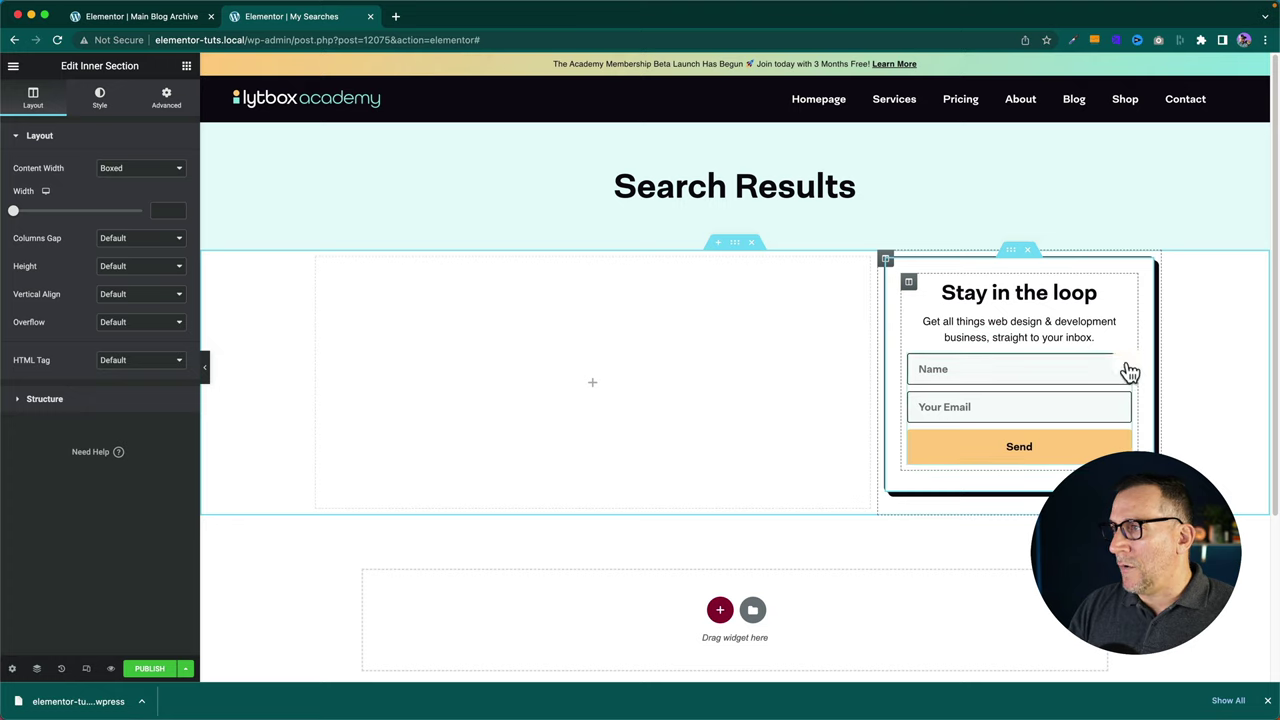
# Rename the pasted sign-up form to "Search Results Form"
pyautogui.click(1128, 372)
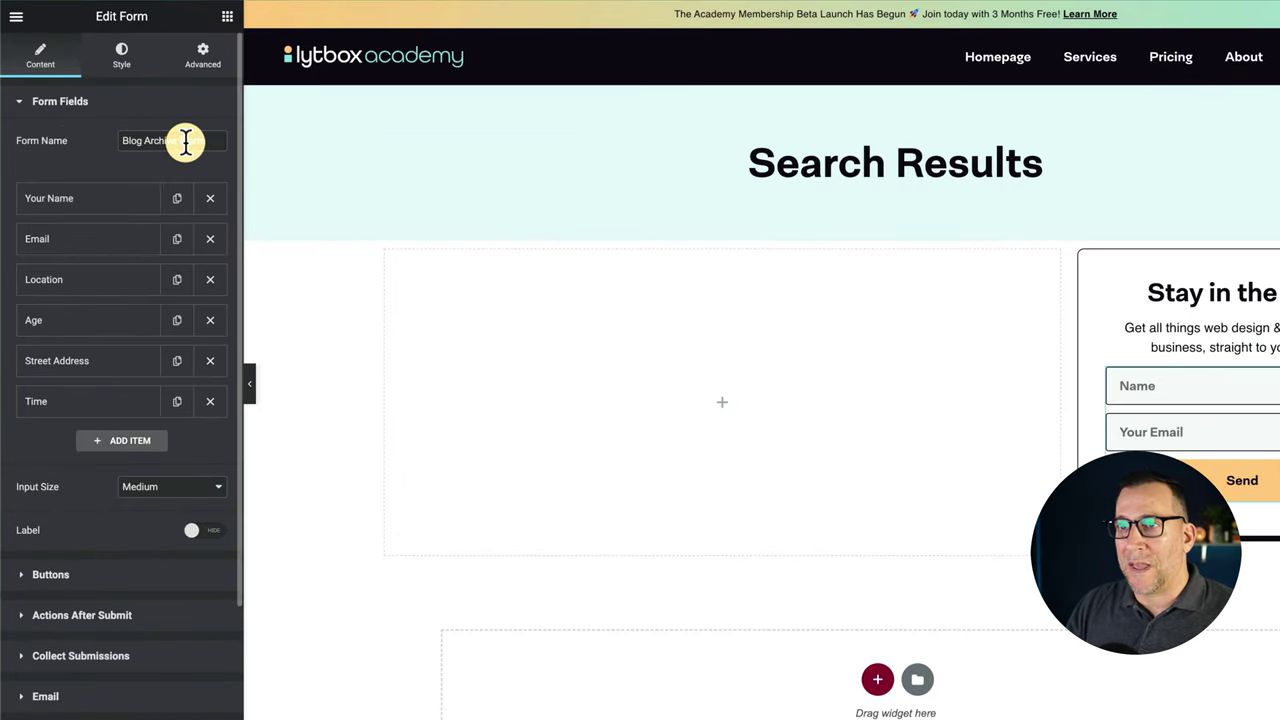
pyautogui.moveTo(180, 140); pyautogui.dragTo(114, 137)
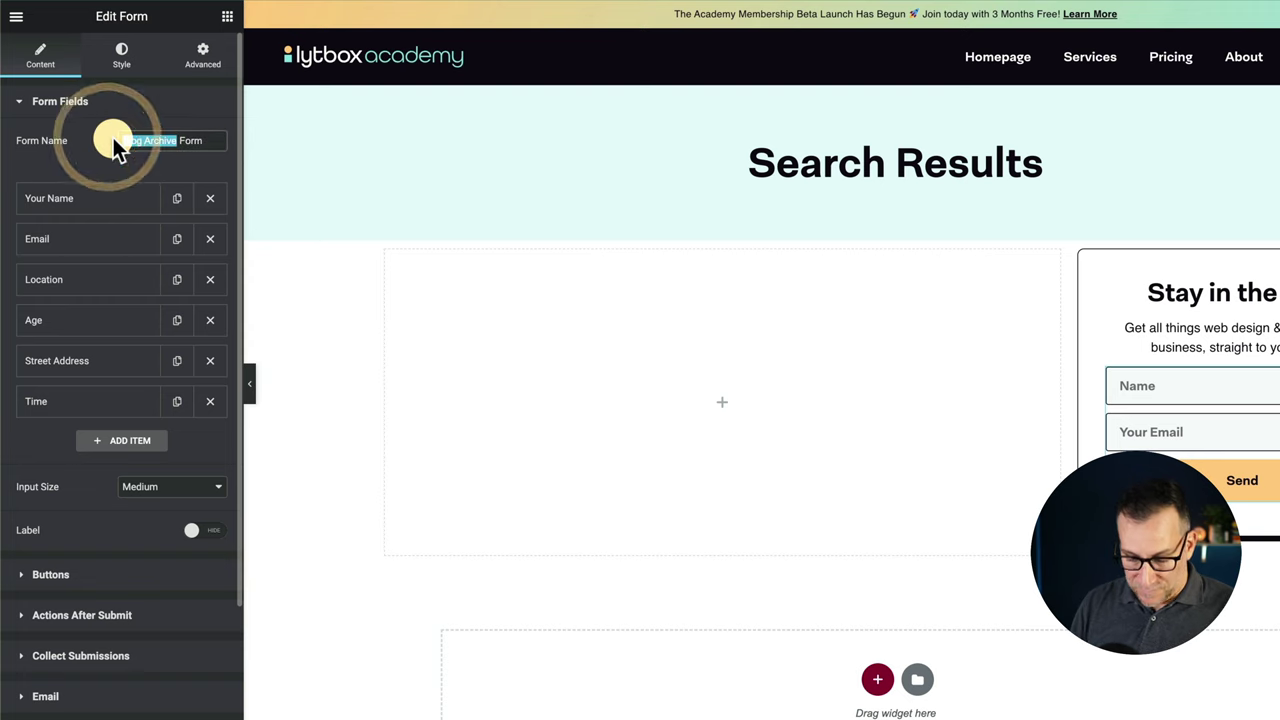
pyautogui.write('Search Resu')
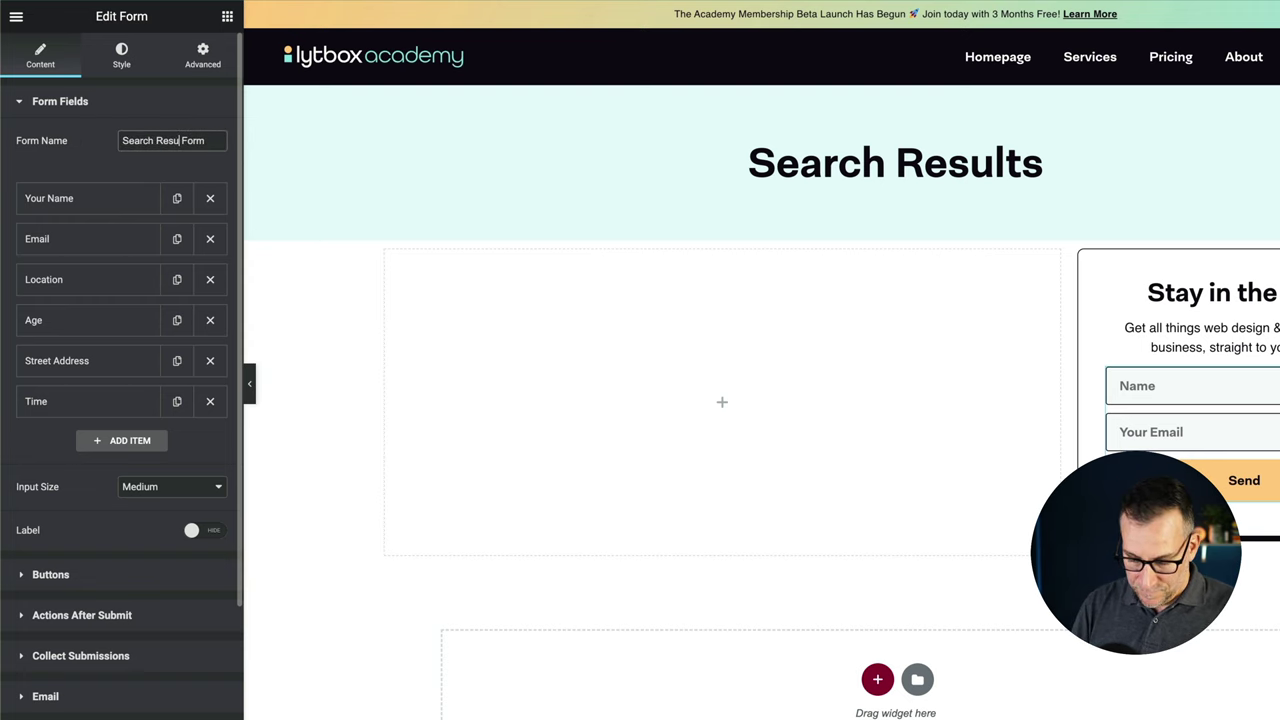
pyautogui.write('lts')
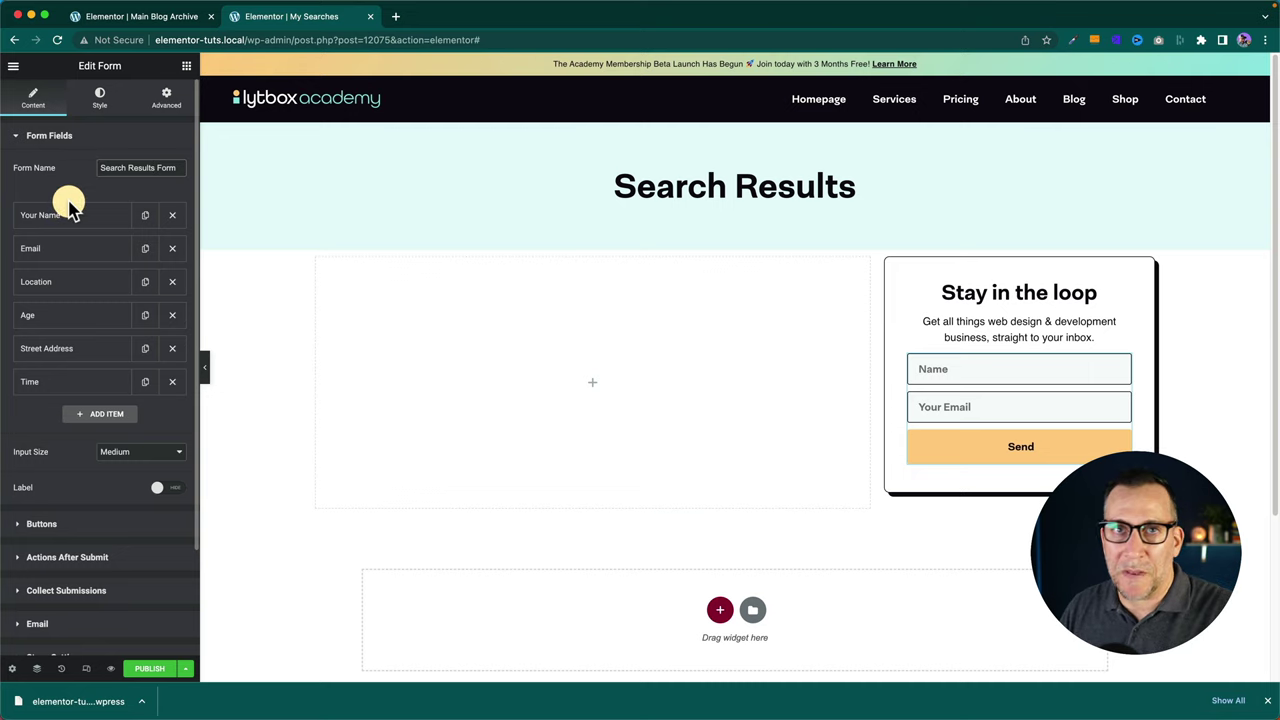
# Add an Archive Posts widget to the empty wider column beside the sign-up form
pyautogui.click(588, 384)
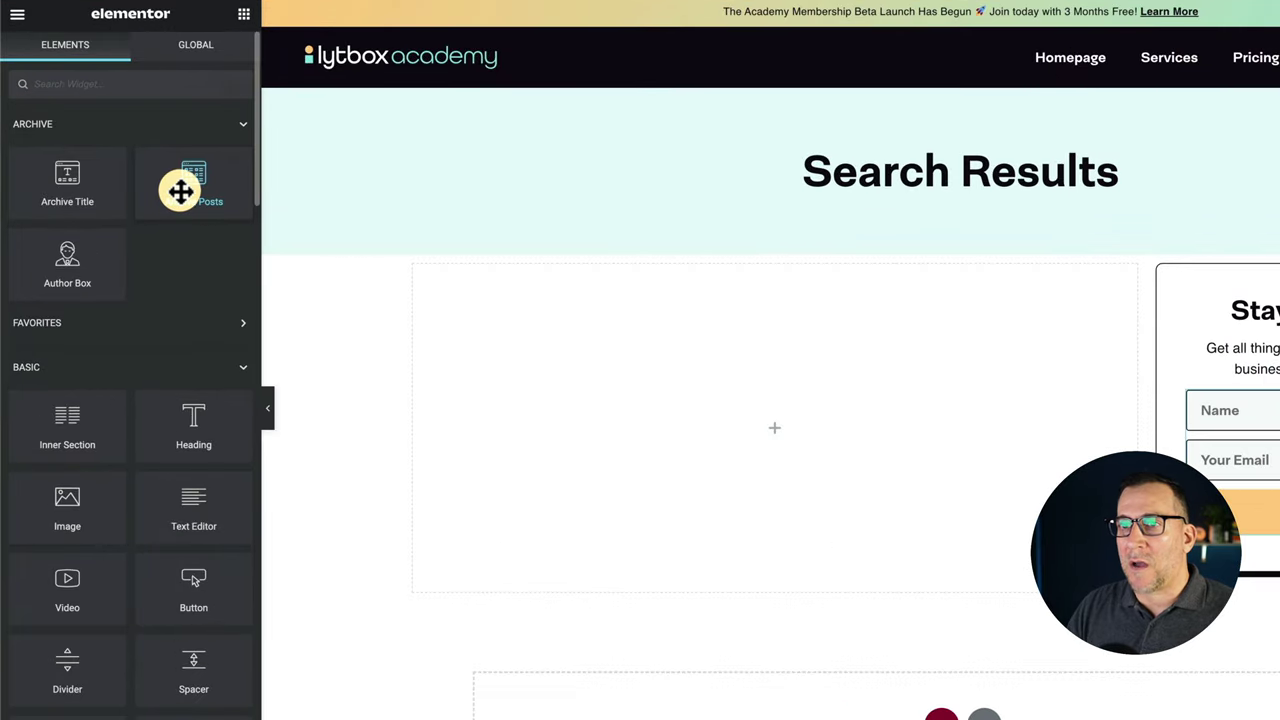
pyautogui.moveTo(181, 191); pyautogui.dragTo(755, 410)
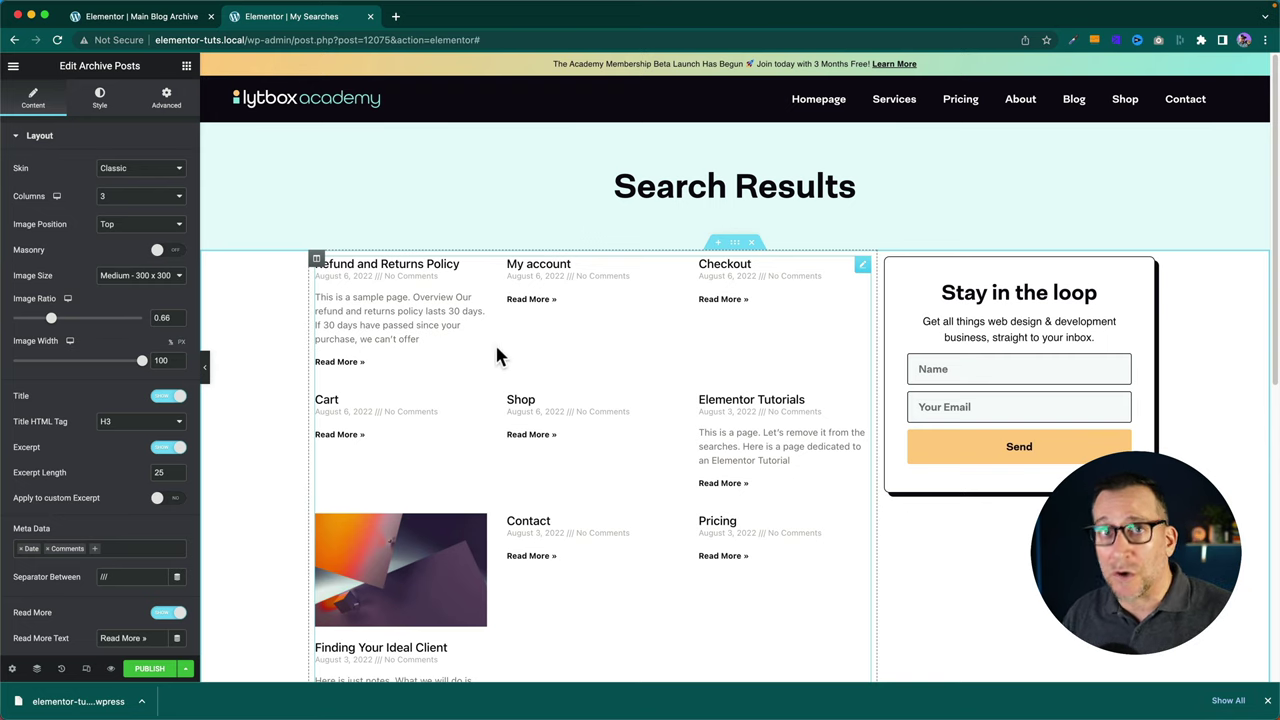
# Copy the category-links and search bar section from Main Blog Archive below the Search Results heading and delete its category links
pyautogui.click(165, 20)
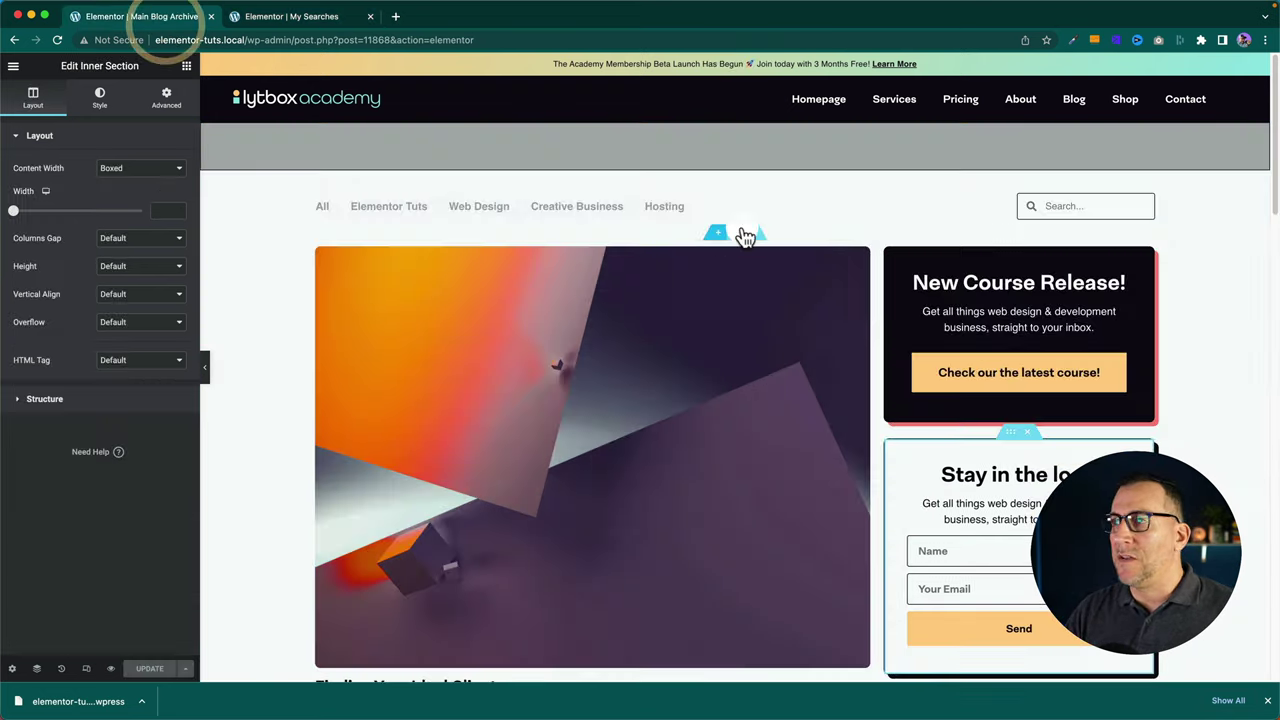
pyautogui.click(738, 168)
pyautogui.rightClick(750, 172)
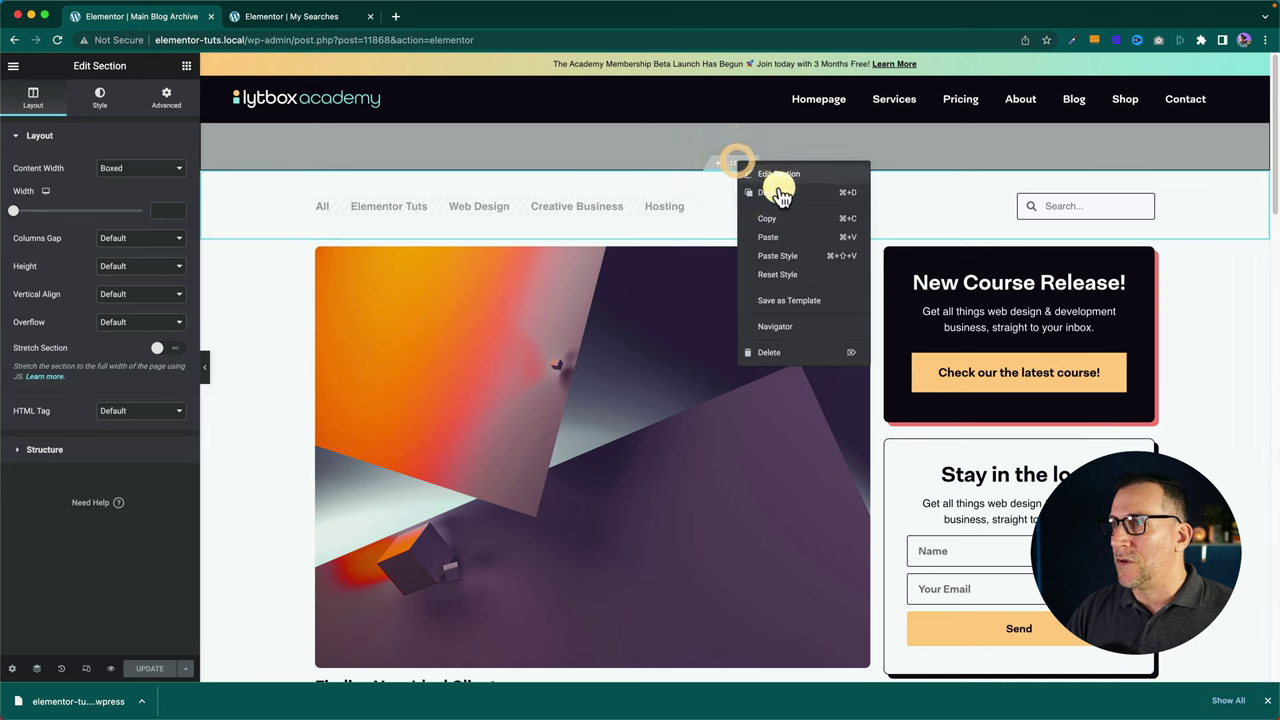
pyautogui.click(779, 222)
pyautogui.click(298, 16)
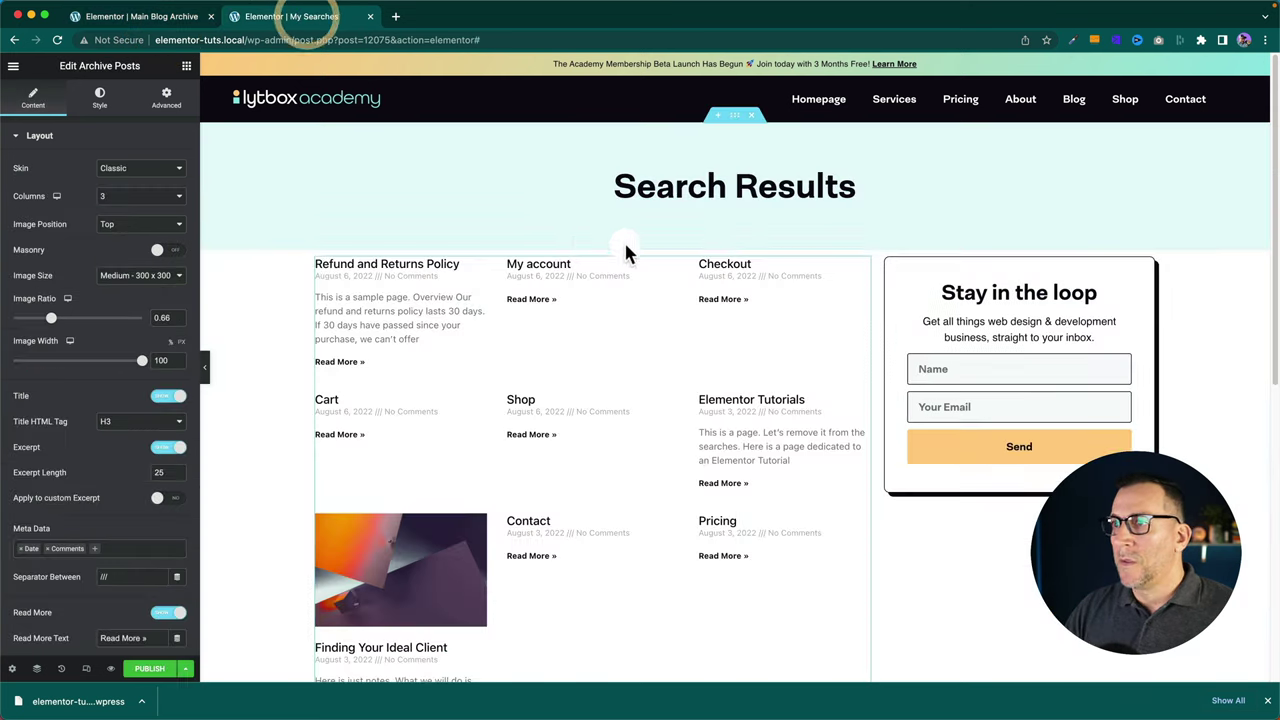
pyautogui.click(722, 250)
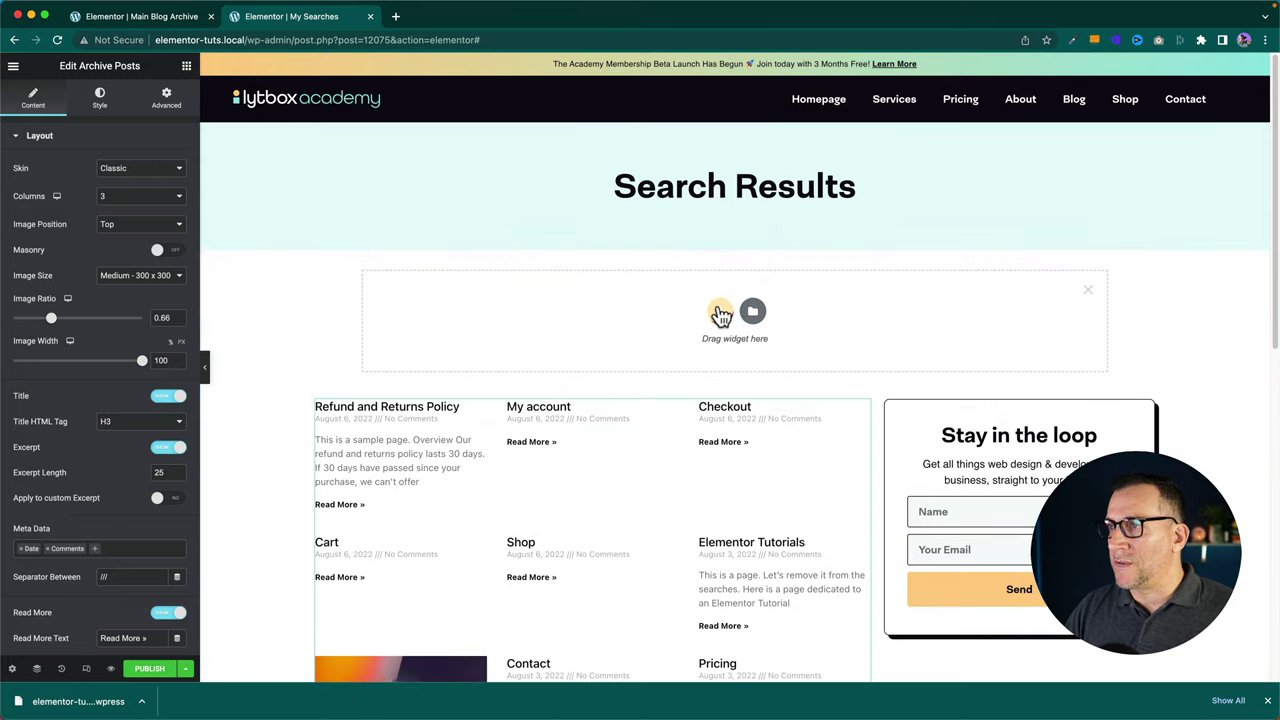
pyautogui.rightClick(751, 305)
pyautogui.click(825, 322)
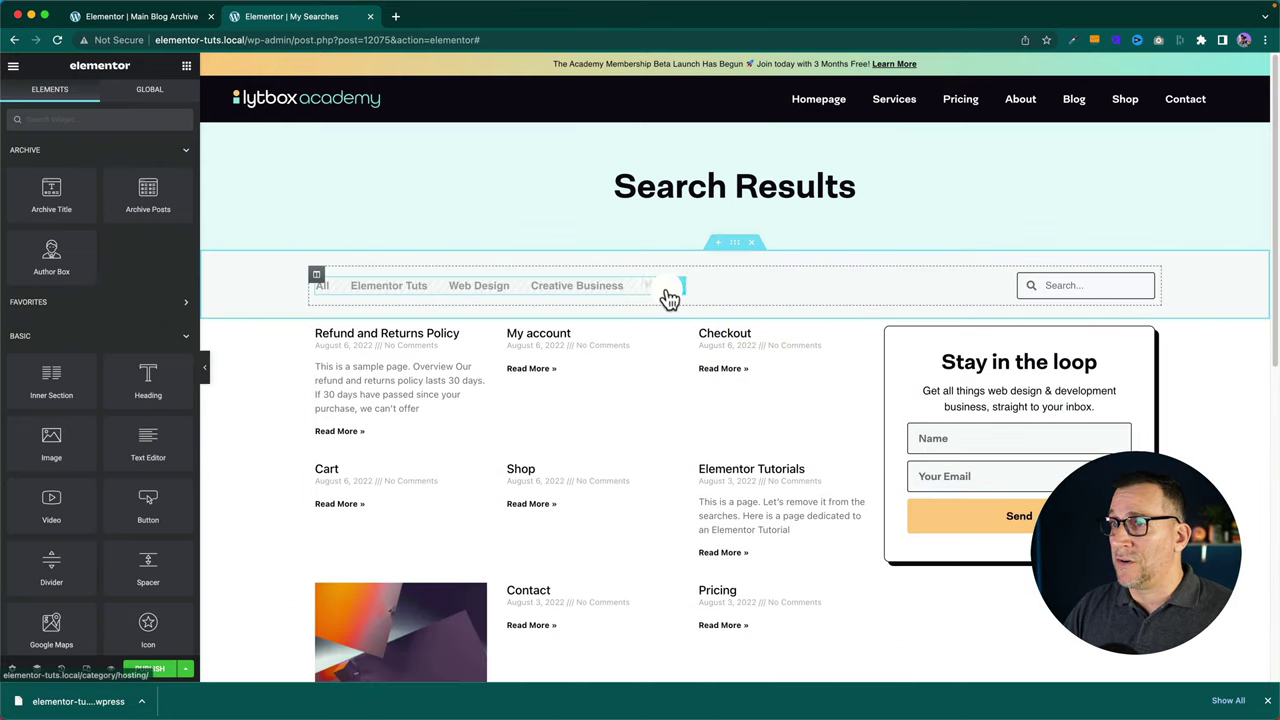
pyautogui.rightClick(676, 289)
pyautogui.click(712, 478)
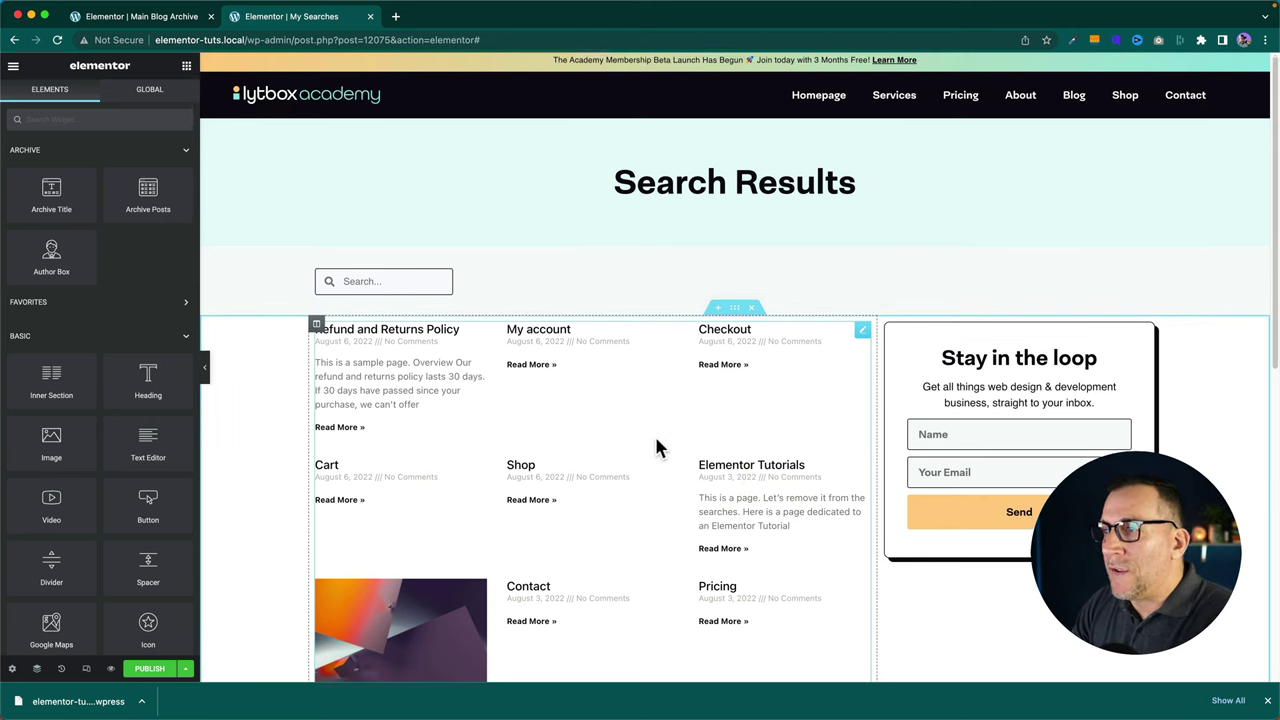
# Set the Archive Posts widget to display its posts in 2 columns
pyautogui.scroll(-2, 655, 446)
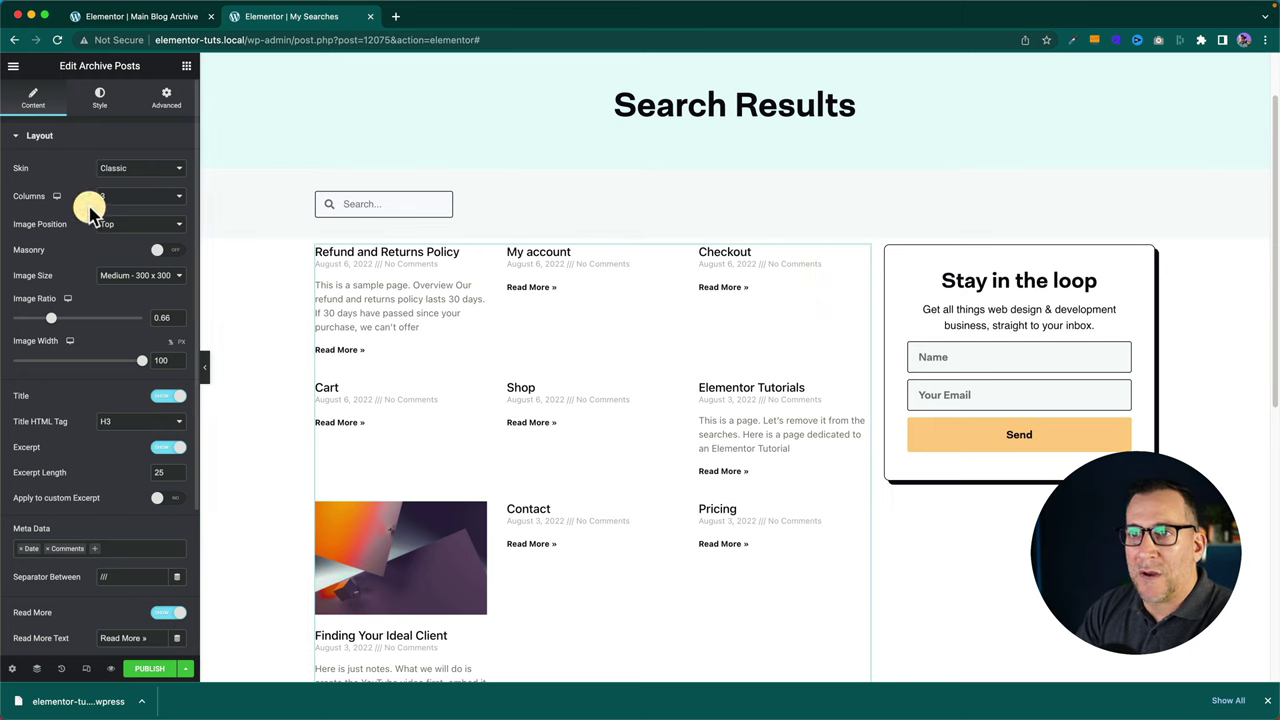
pyautogui.click(133, 196)
pyautogui.click(115, 183)
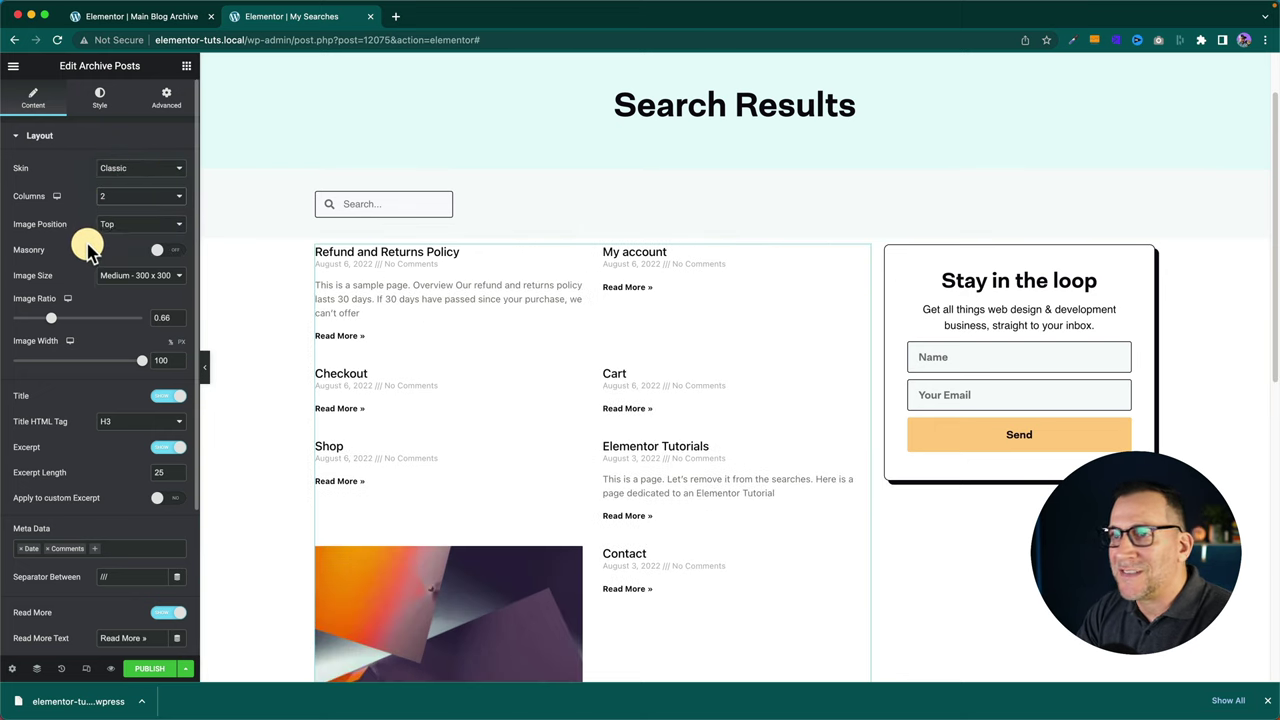
pyautogui.scroll(-1, 120, 333)
pyautogui.scroll(-4, 80, 355)
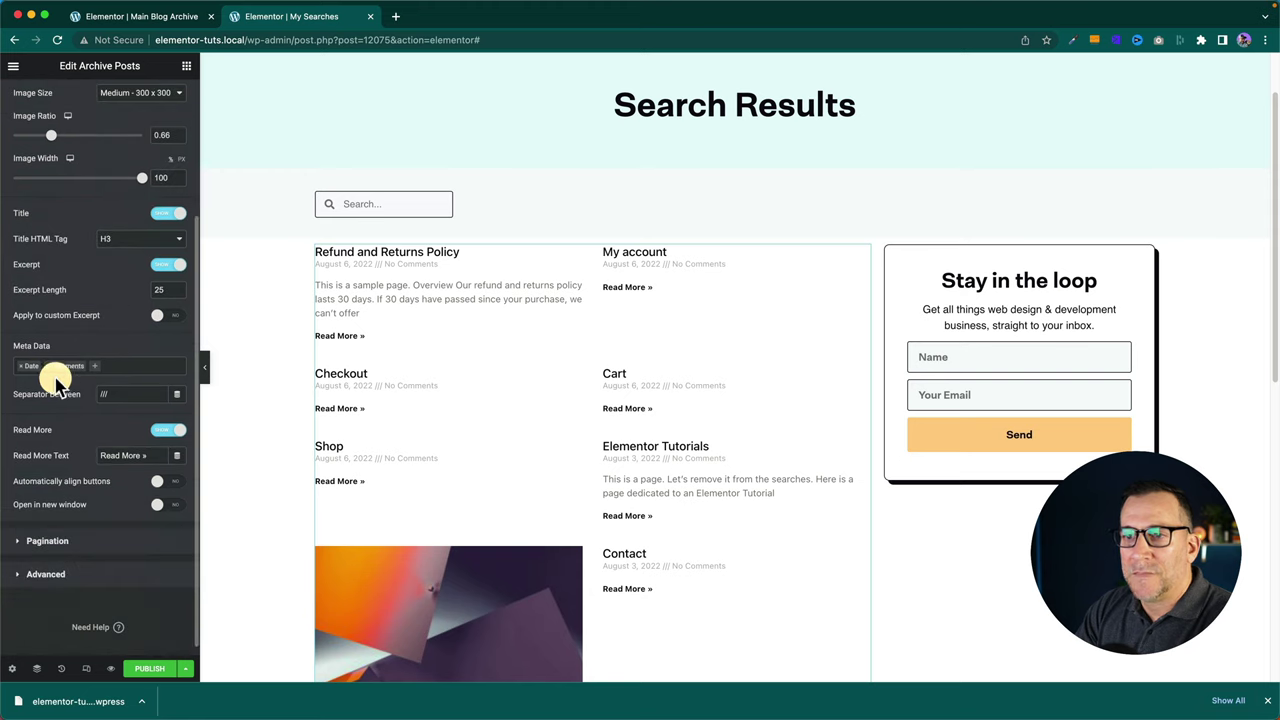
# Publish the template with a display condition that includes Search Results
pyautogui.click(150, 669)
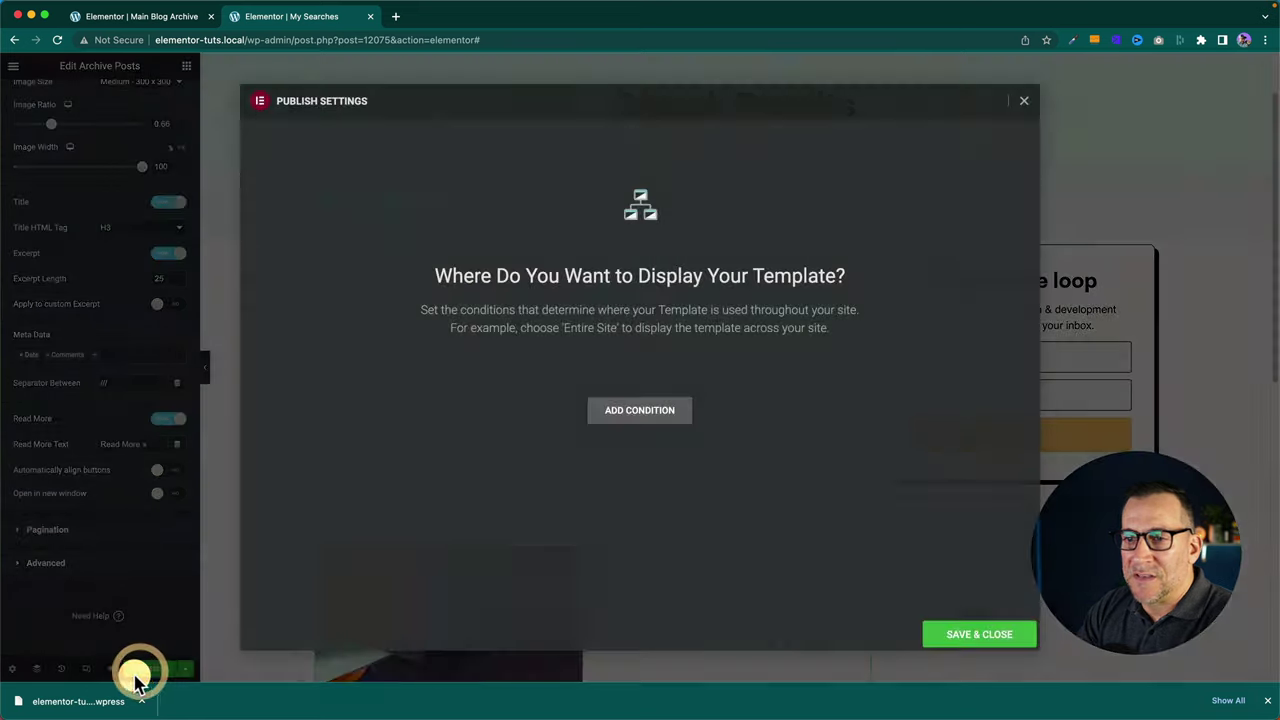
pyautogui.click(646, 411)
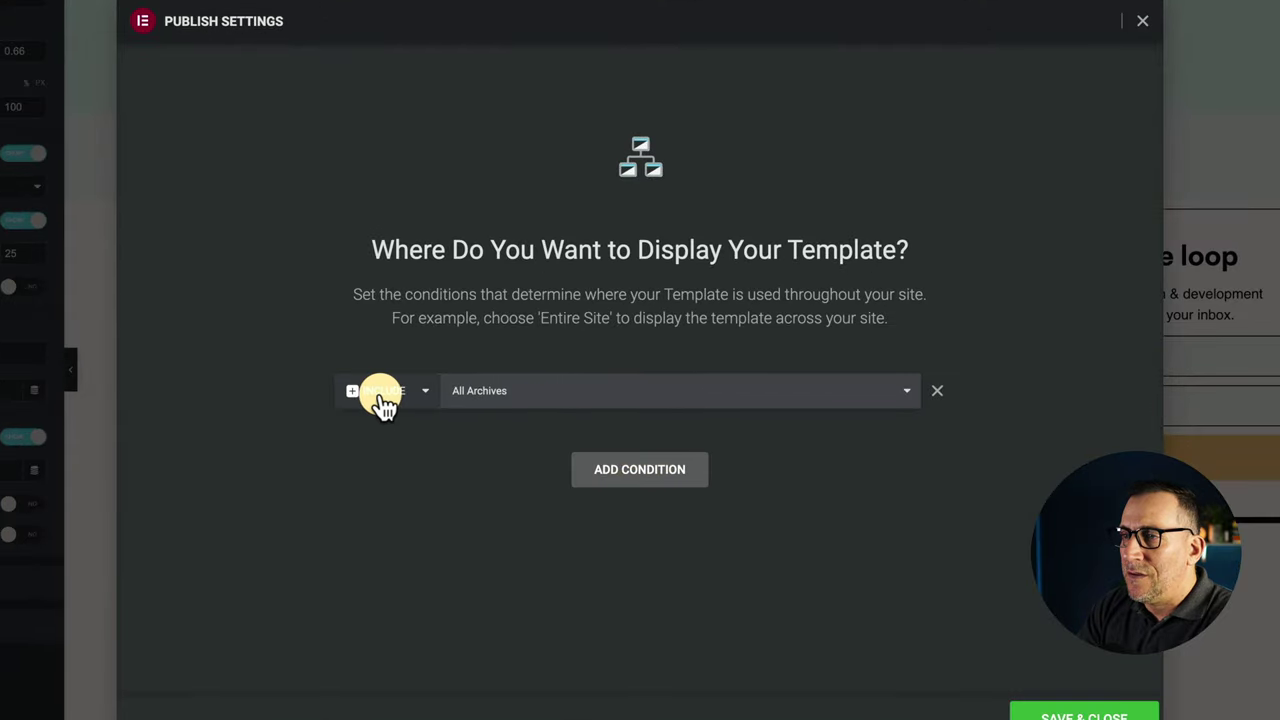
pyautogui.click(550, 405)
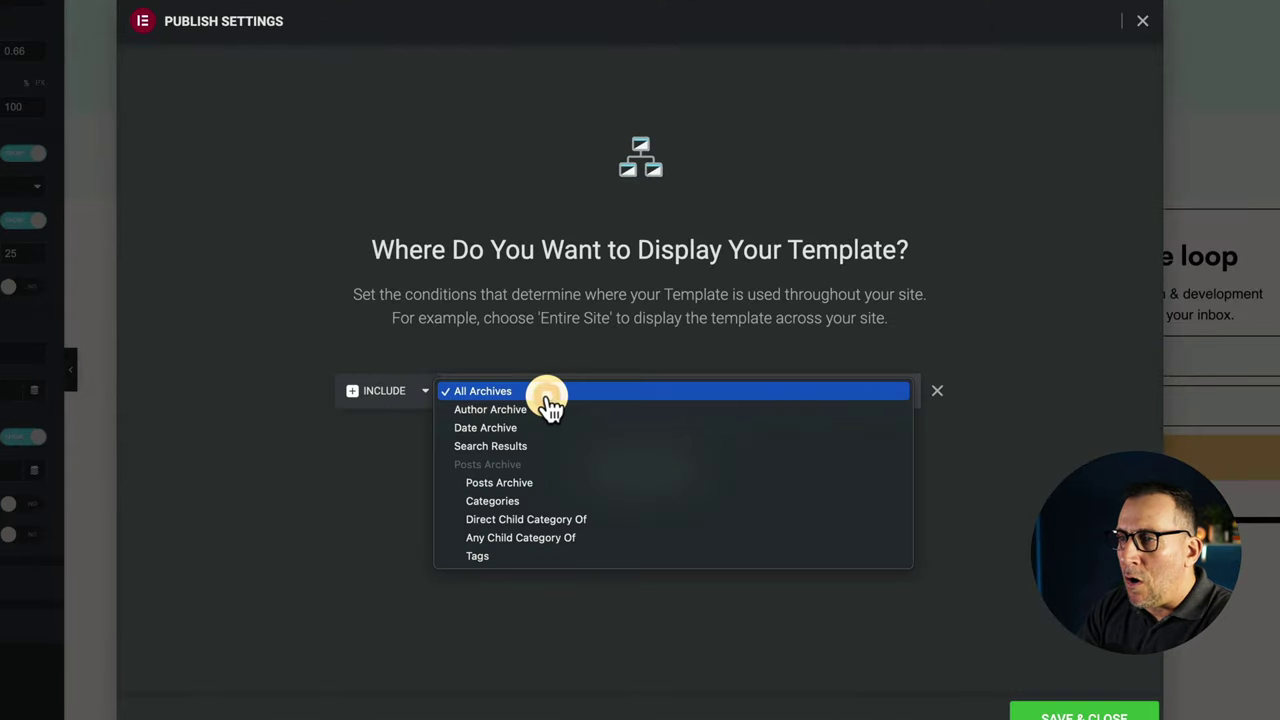
pyautogui.click(520, 450)
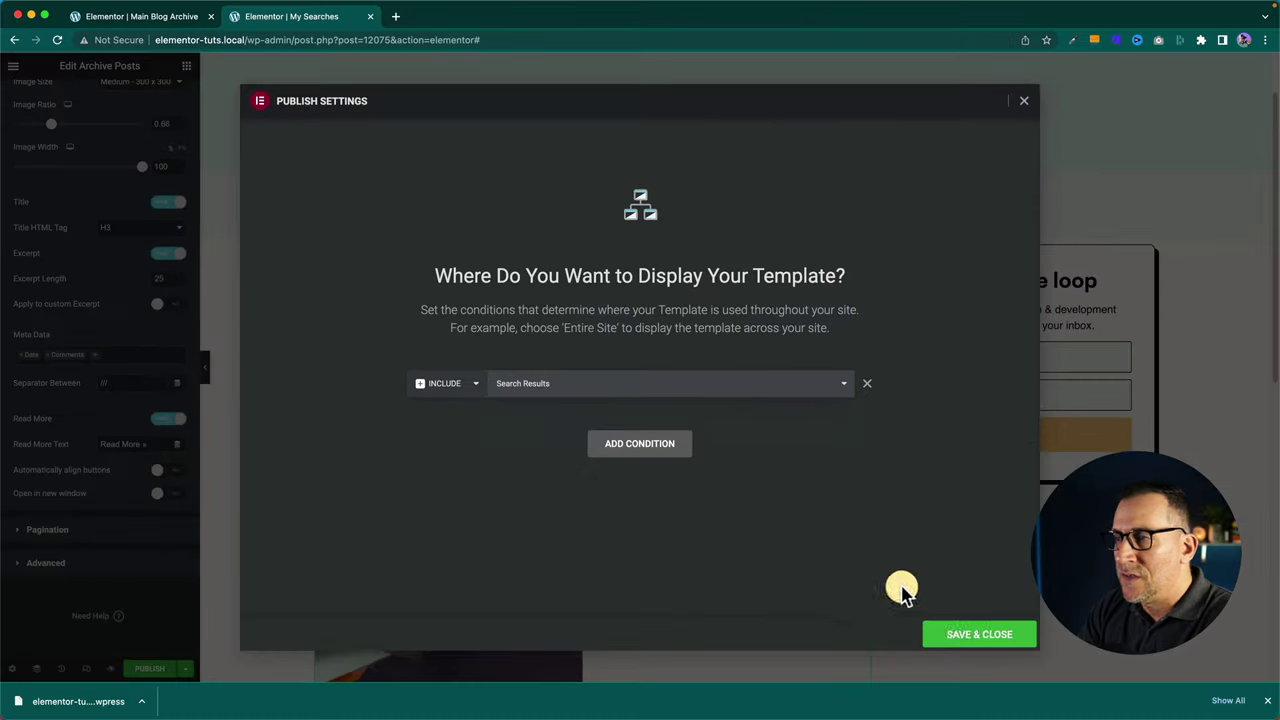
pyautogui.click(1100, 716)
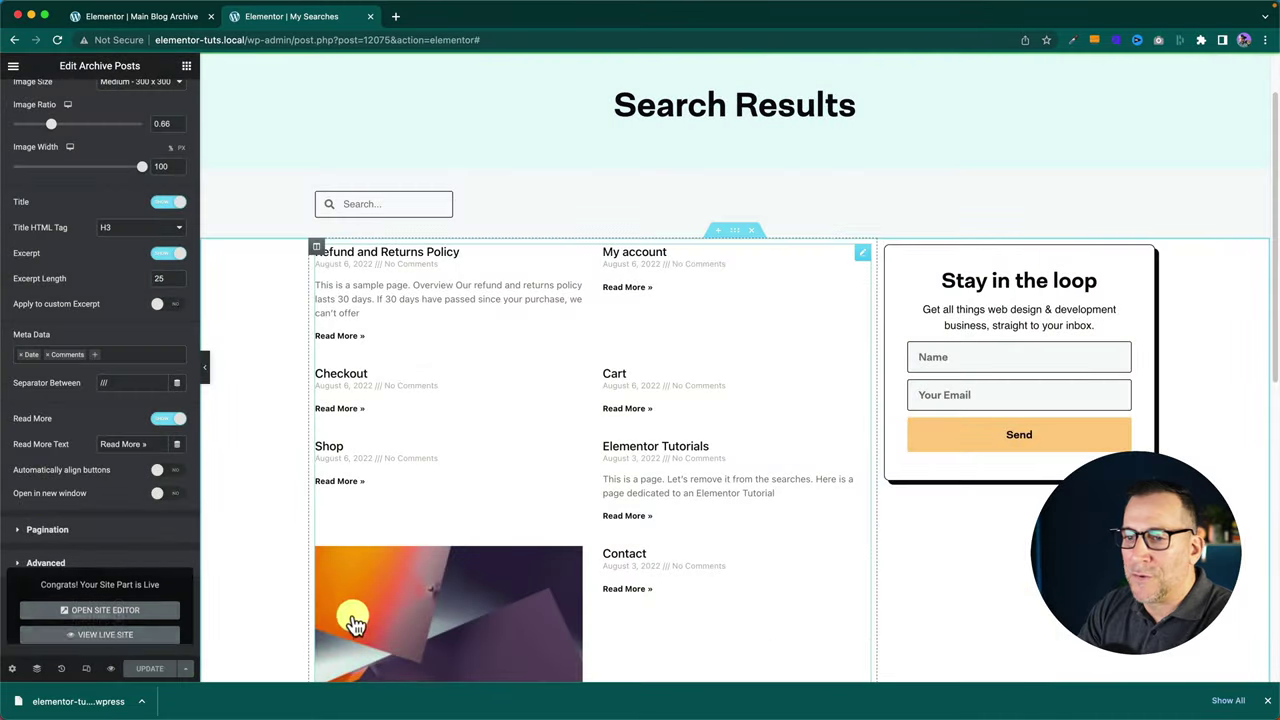
# Preview the published template on the site and go to the Blog page
pyautogui.moveTo(118, 670)
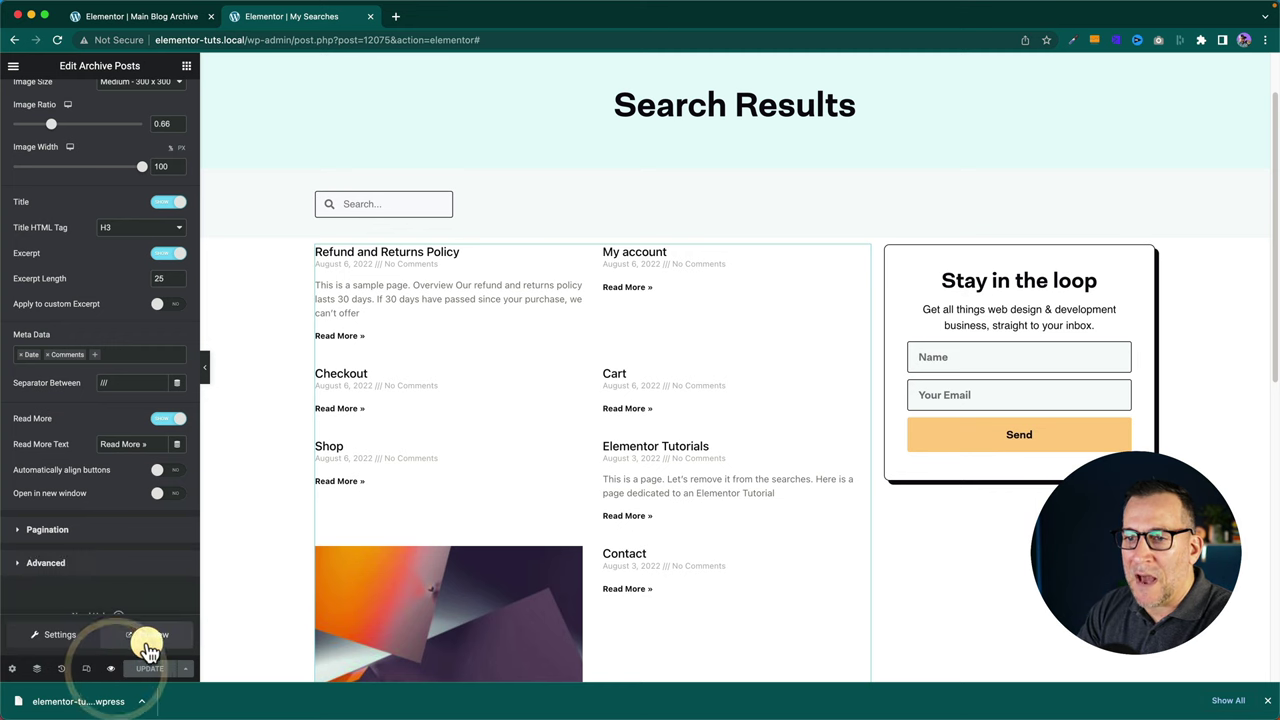
pyautogui.click(146, 640)
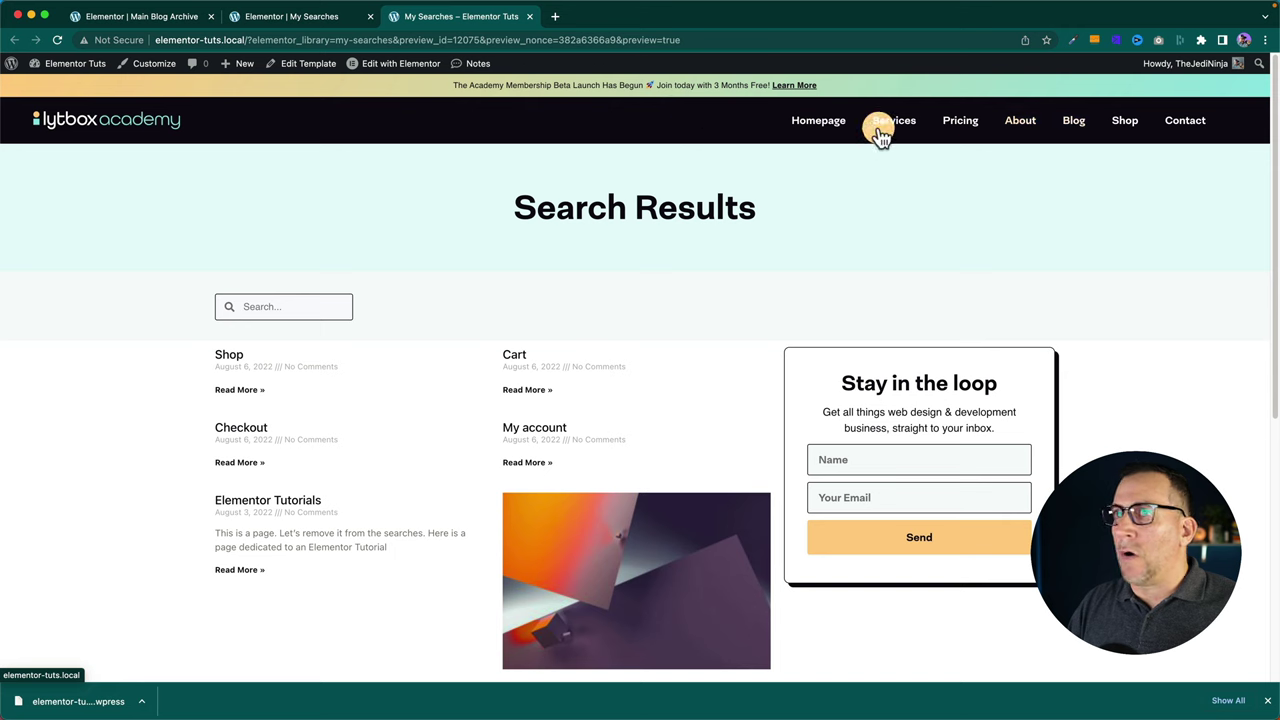
pyautogui.click(1076, 121)
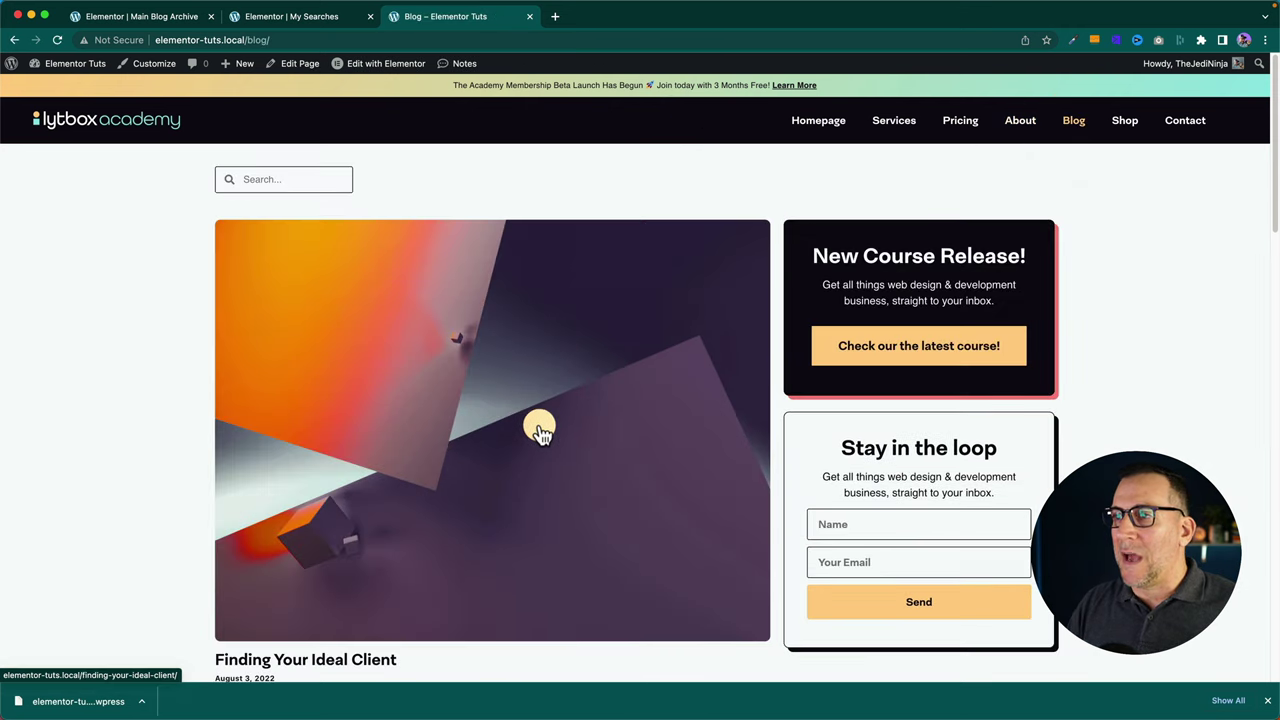
# Search the blog for "Elementor" and look through the posts listed on the Search Results page
pyautogui.click(288, 178)
pyautogui.write('Elementor')
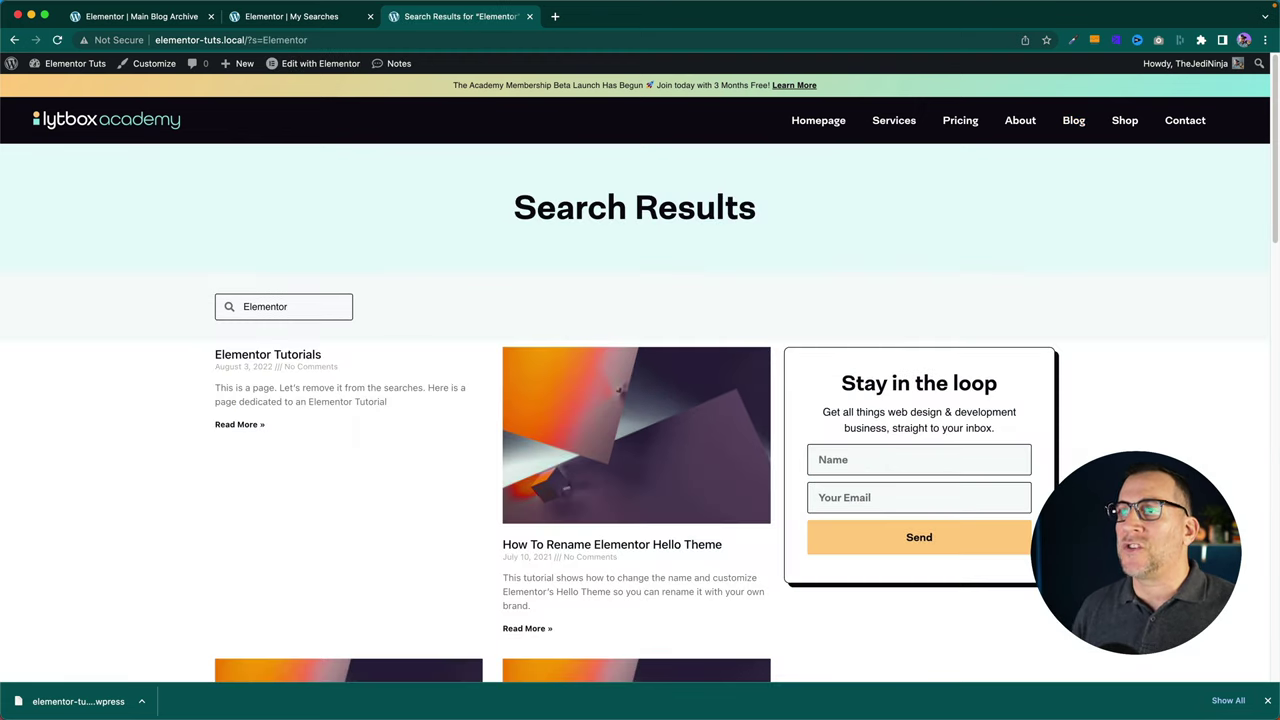
pyautogui.scroll(-5, 440, 360)
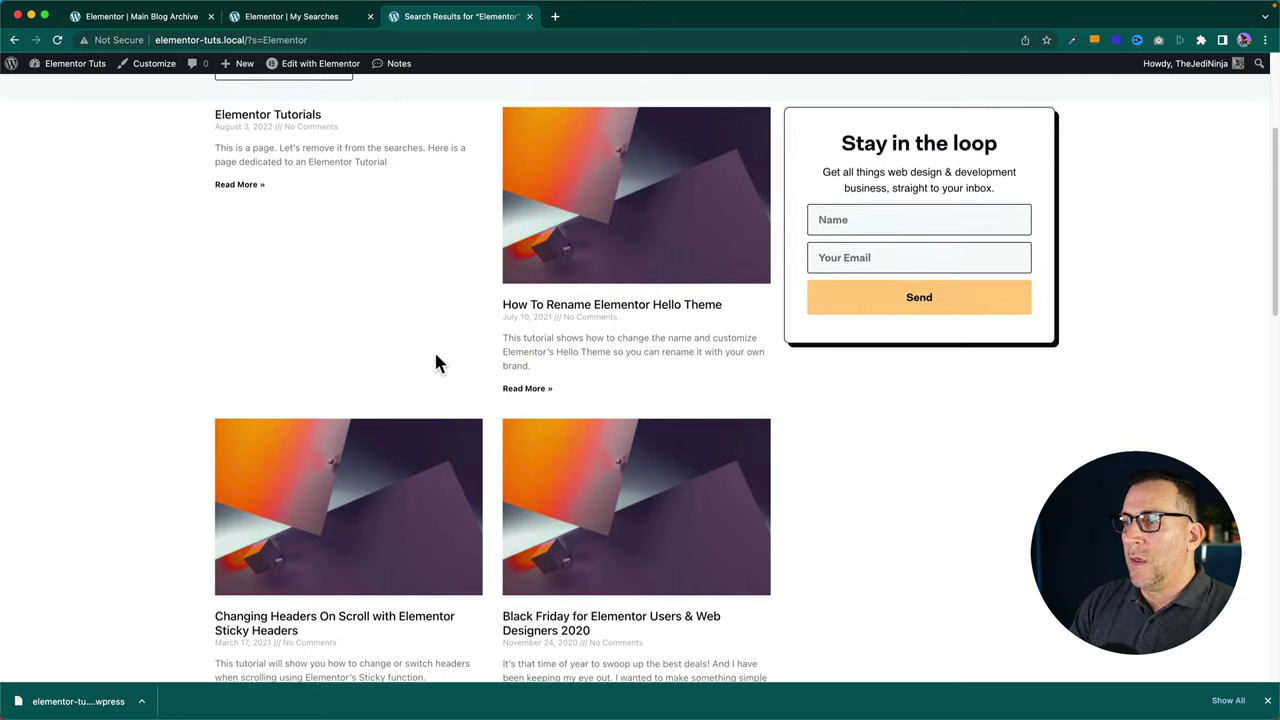
pyautogui.scroll(-3, 437, 360)
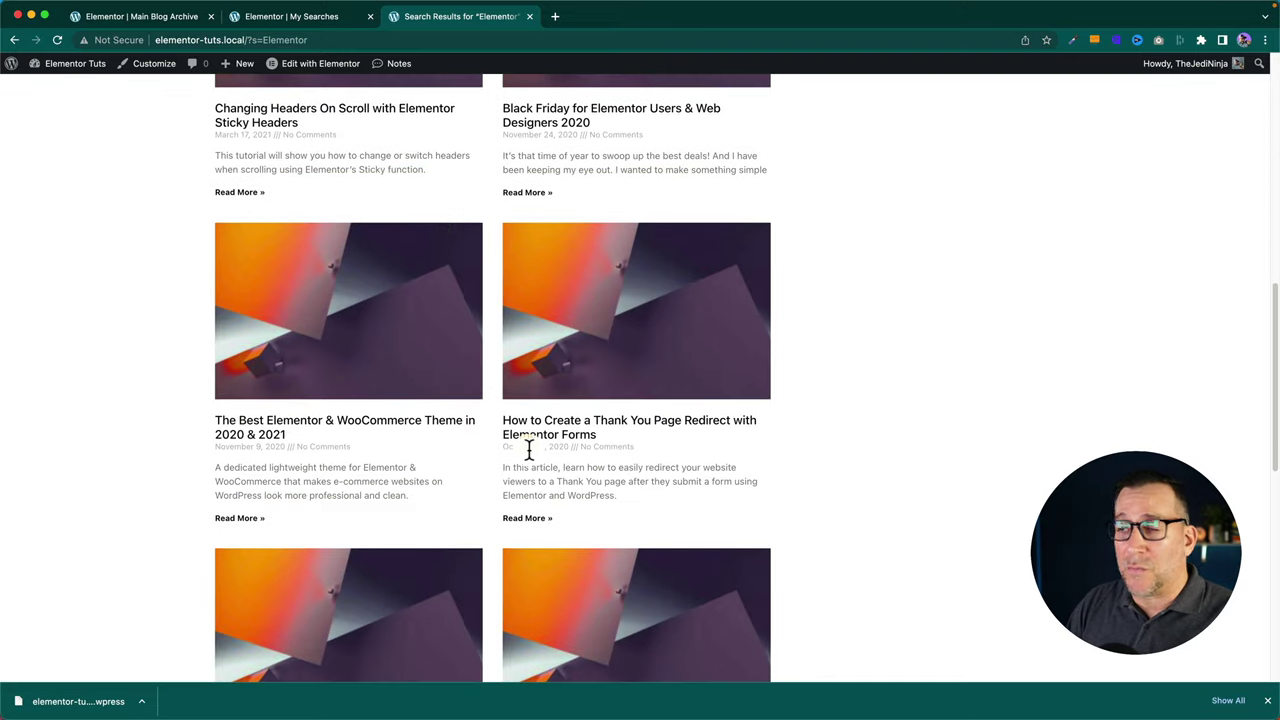
pyautogui.scroll(10, 529, 449)
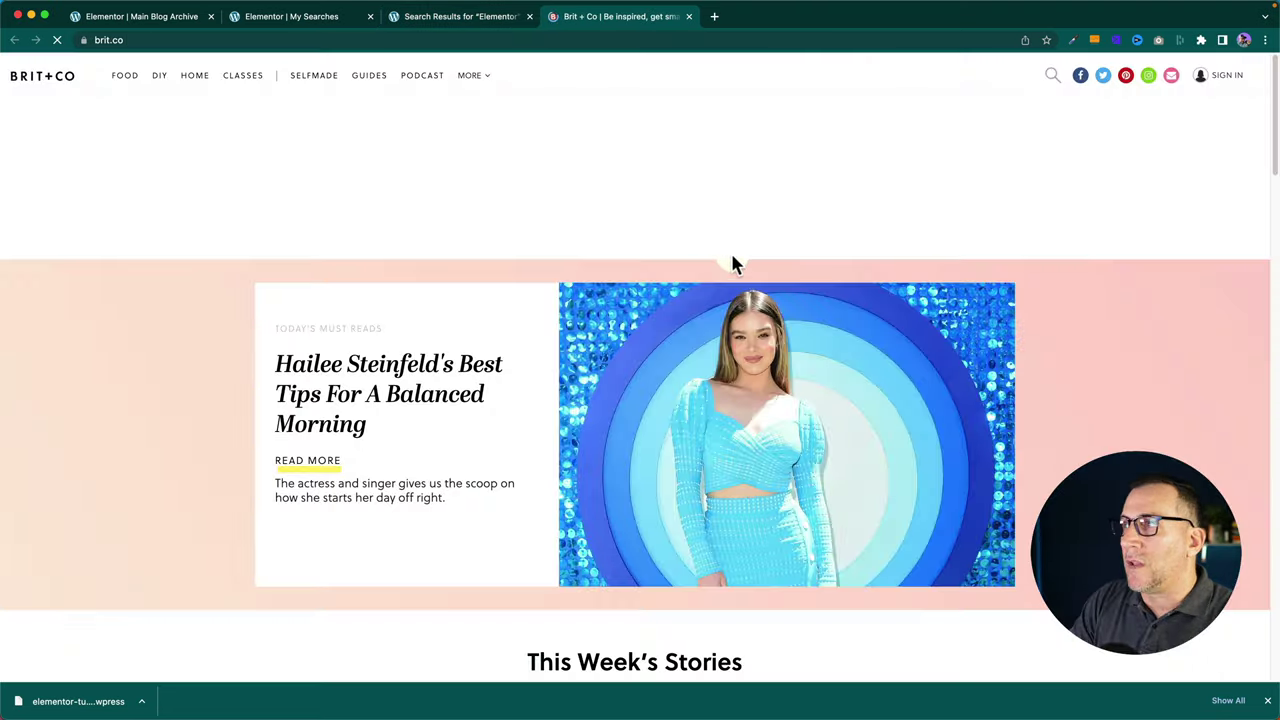
# Search the Brit + Co website for "health" as a reference example of a results page
pyautogui.click(1047, 84)
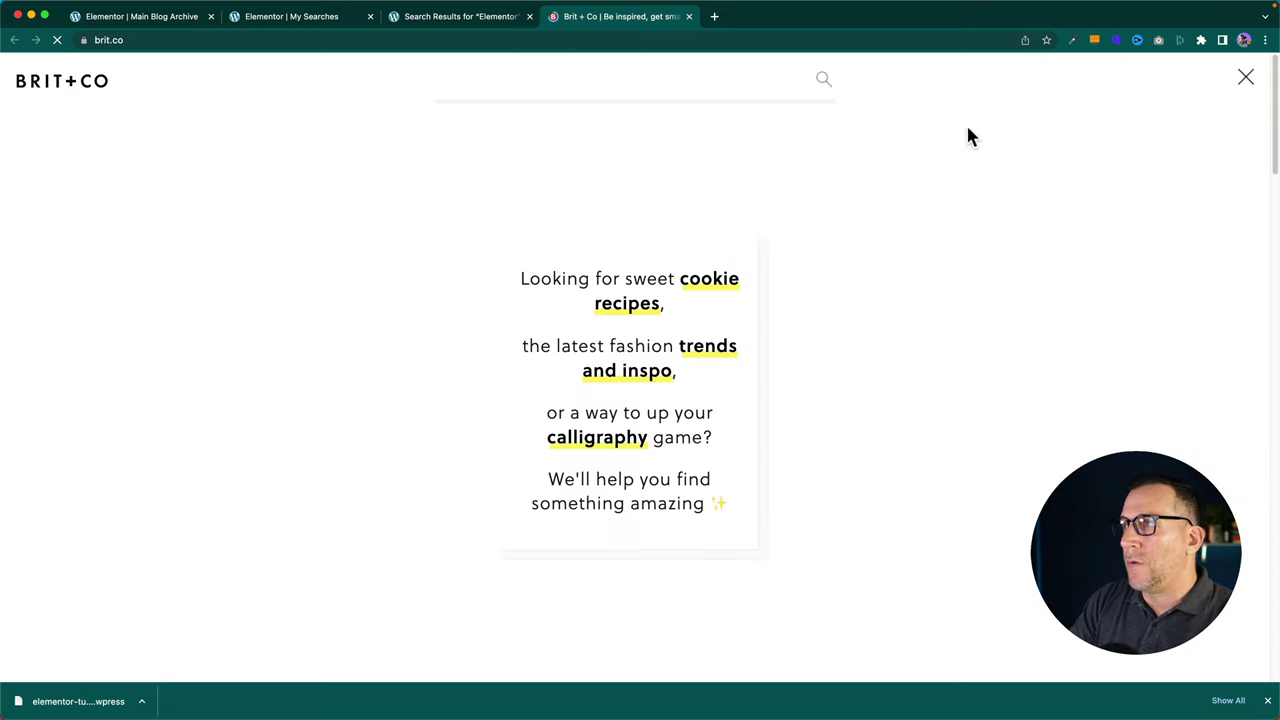
pyautogui.write('health')
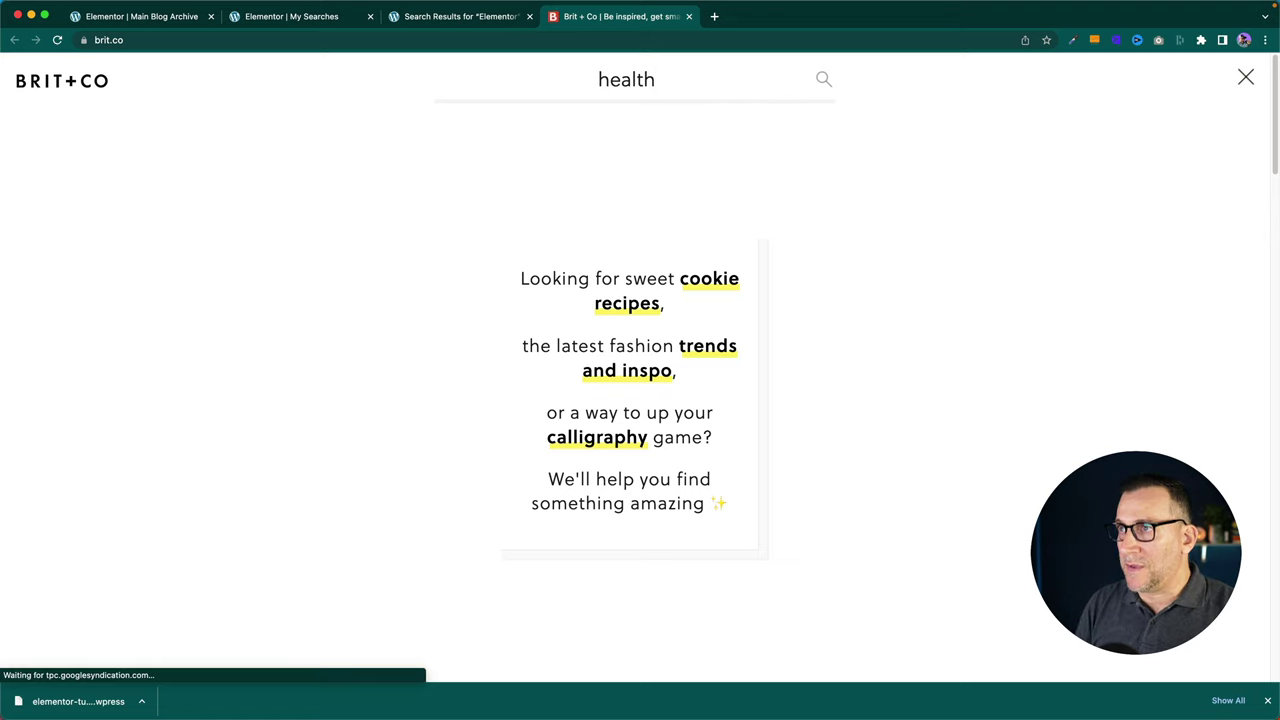
pyautogui.press('Return')
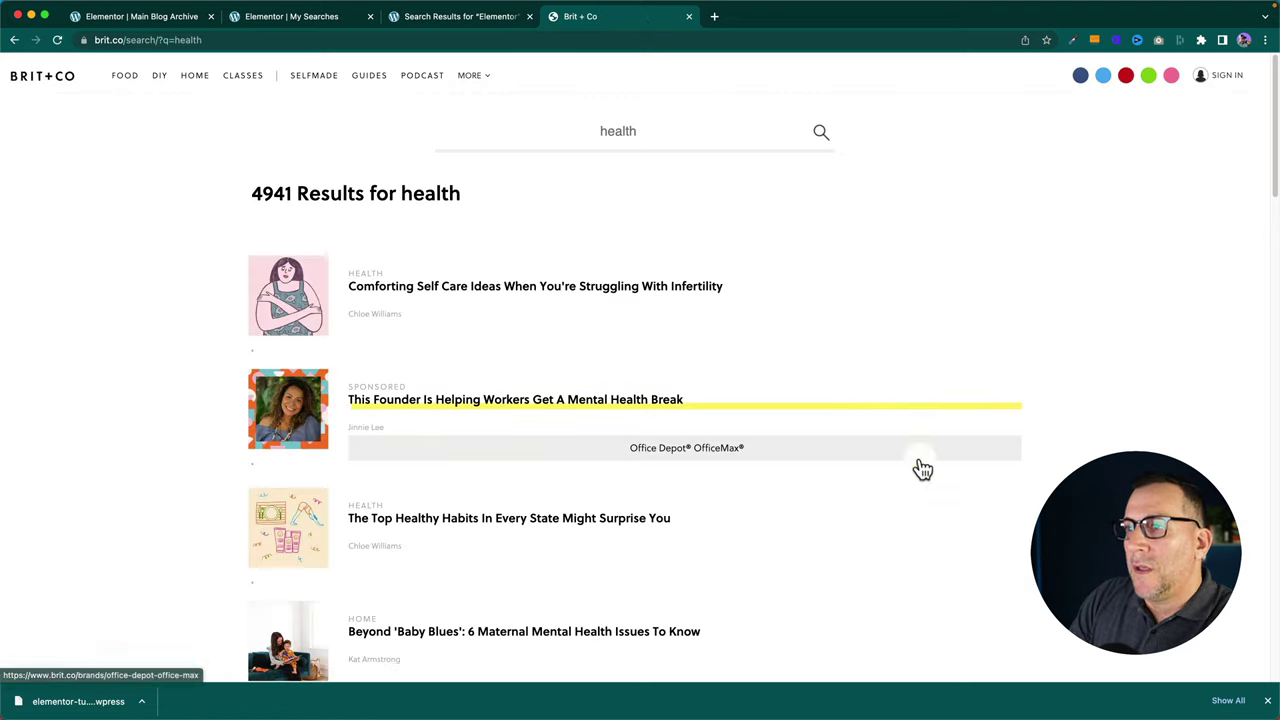
# Examine how the Brit + Co results page presents its articles, down to the end of the list
pyautogui.scroll(-5, 166, 456)
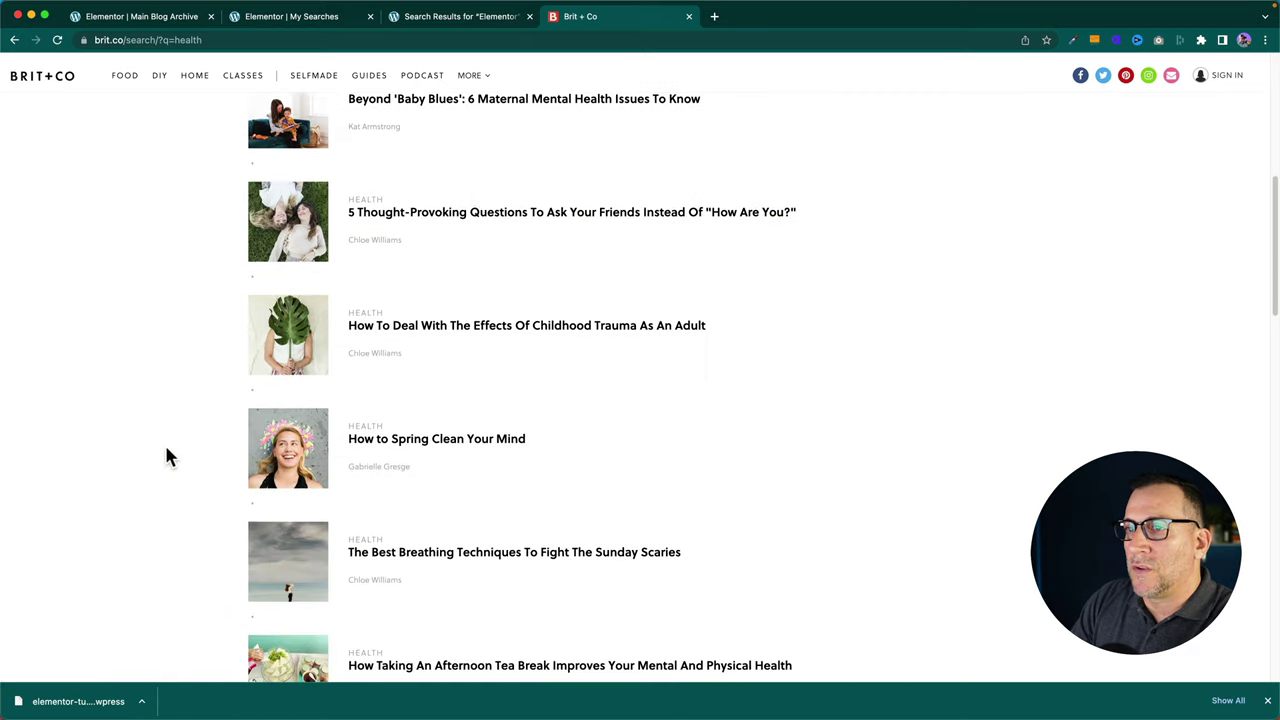
pyautogui.scroll(-2, 167, 456)
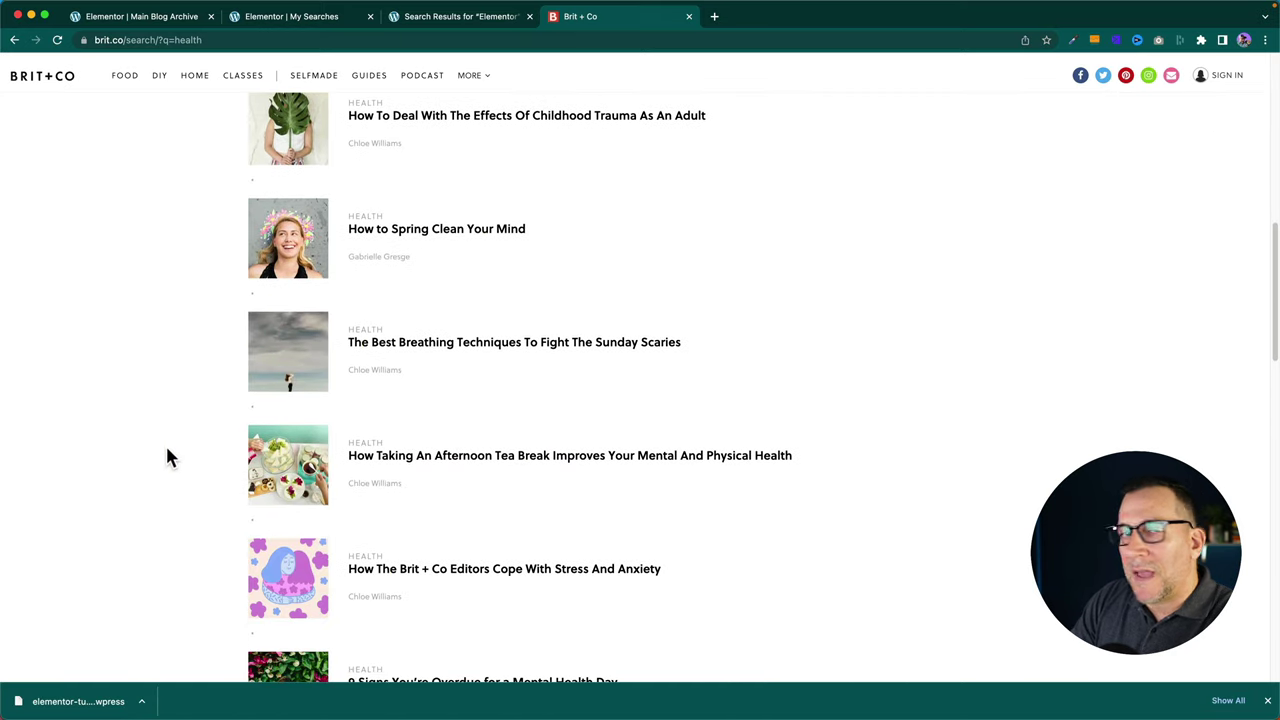
pyautogui.scroll(-2, 168, 457)
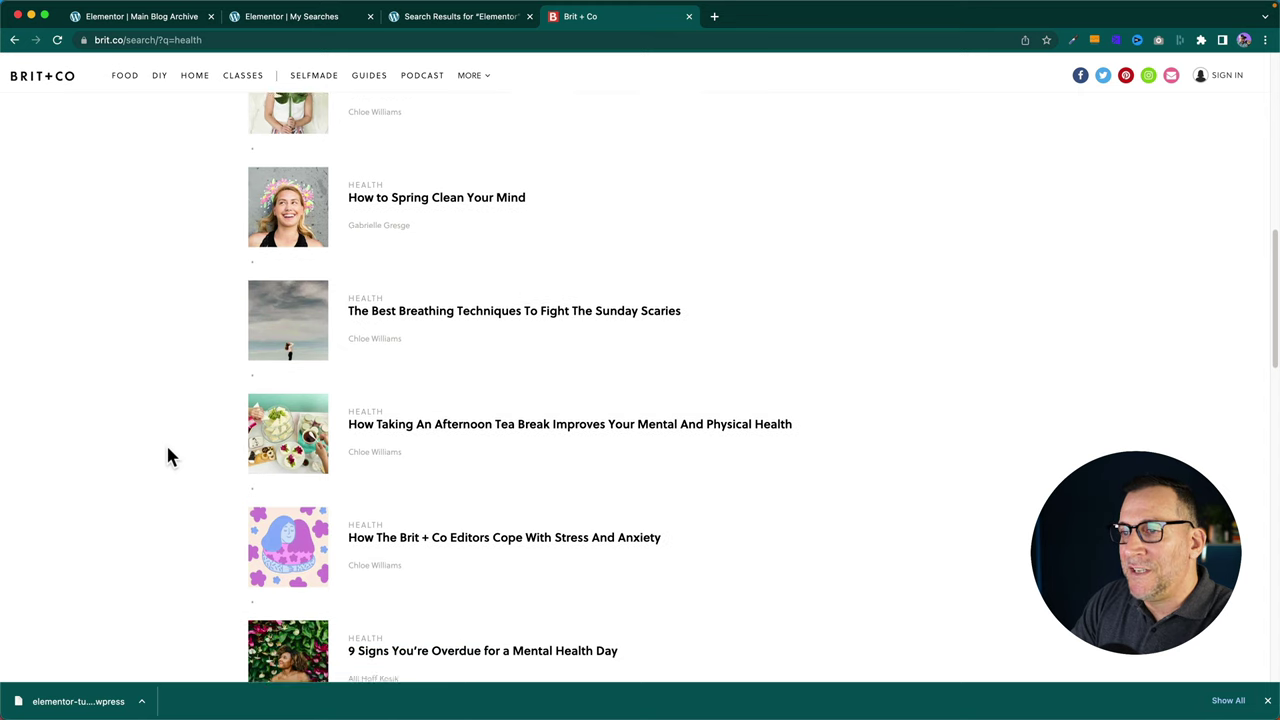
pyautogui.scroll(-5, 167, 442)
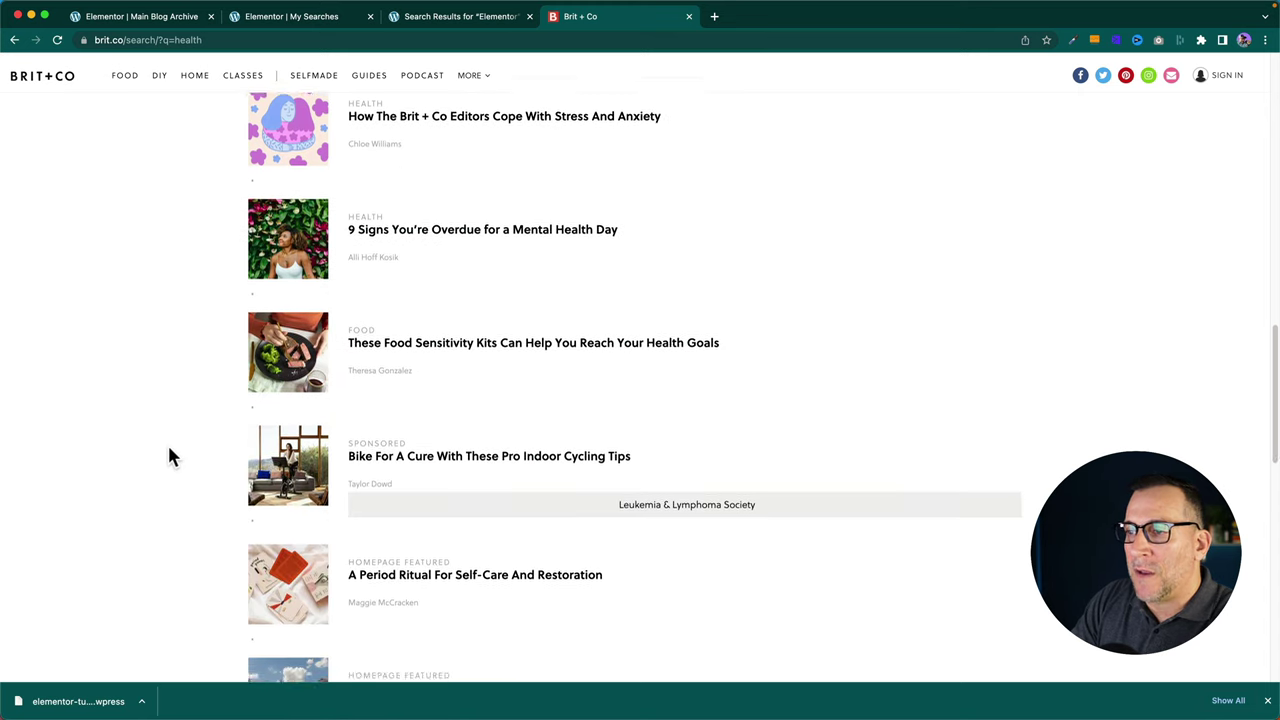
pyautogui.scroll(-2, 169, 442)
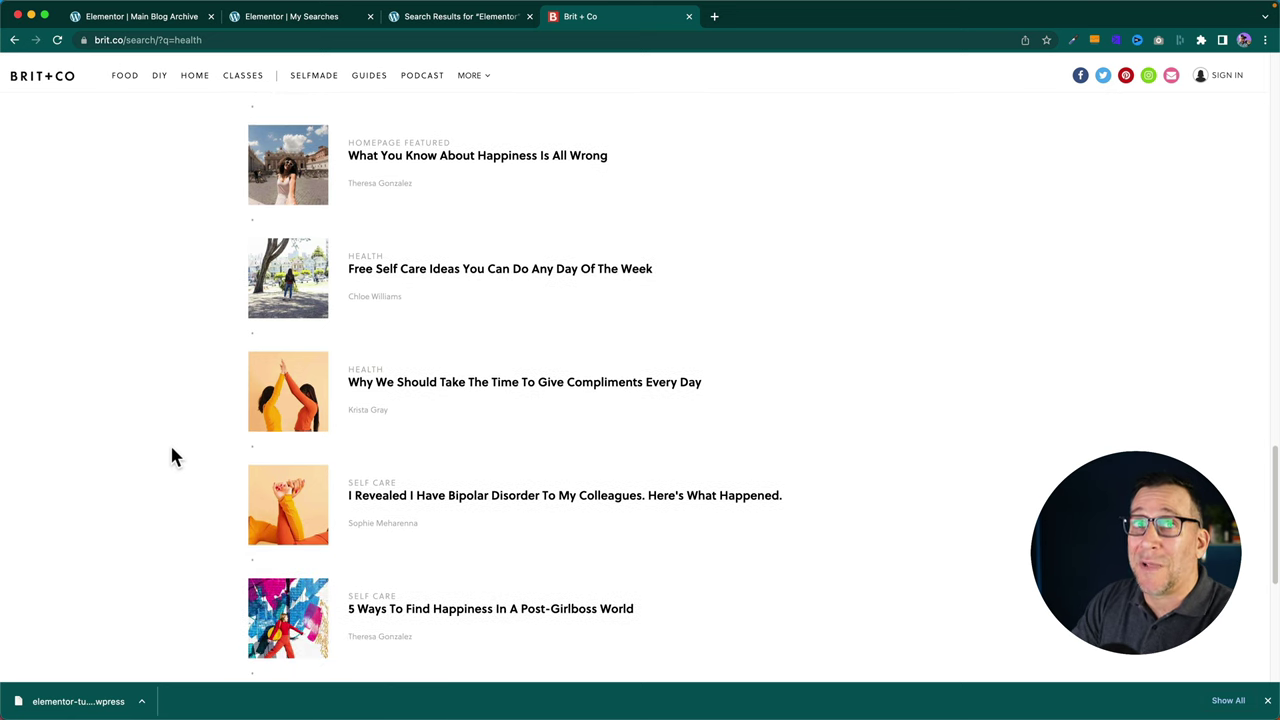
pyautogui.scroll(-3, 174, 457)
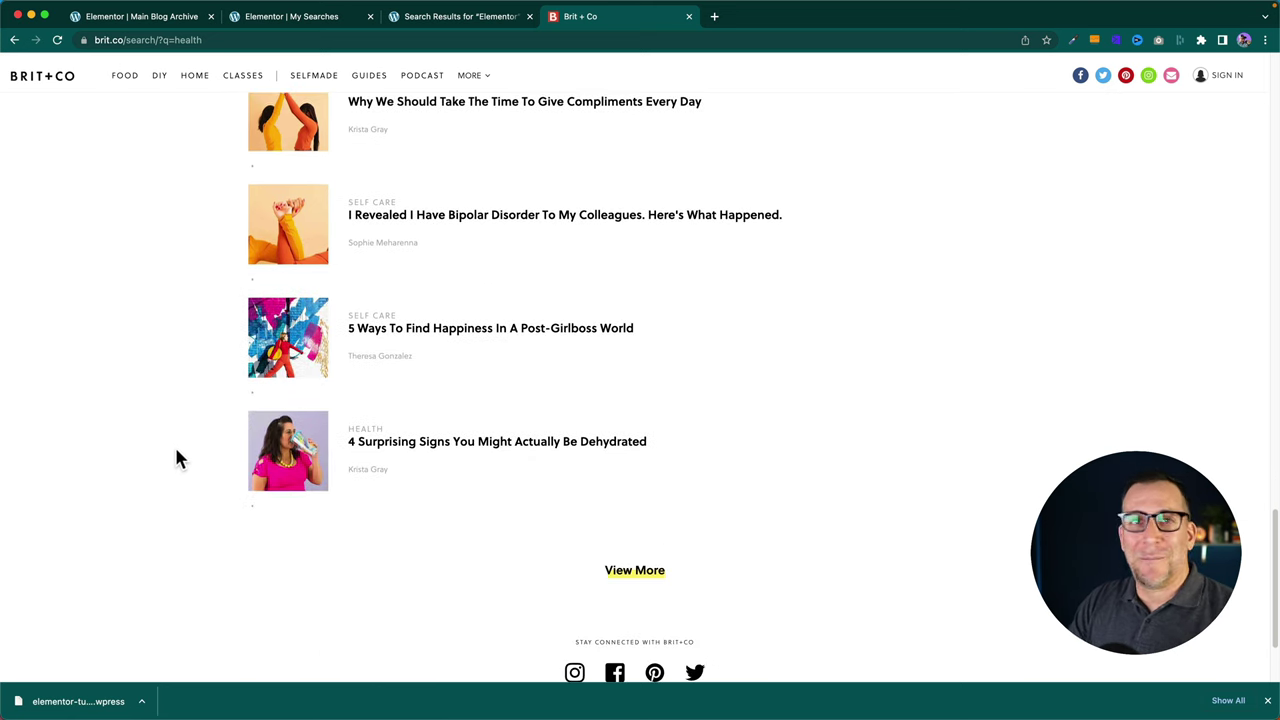
pyautogui.scroll(10, 178, 443)
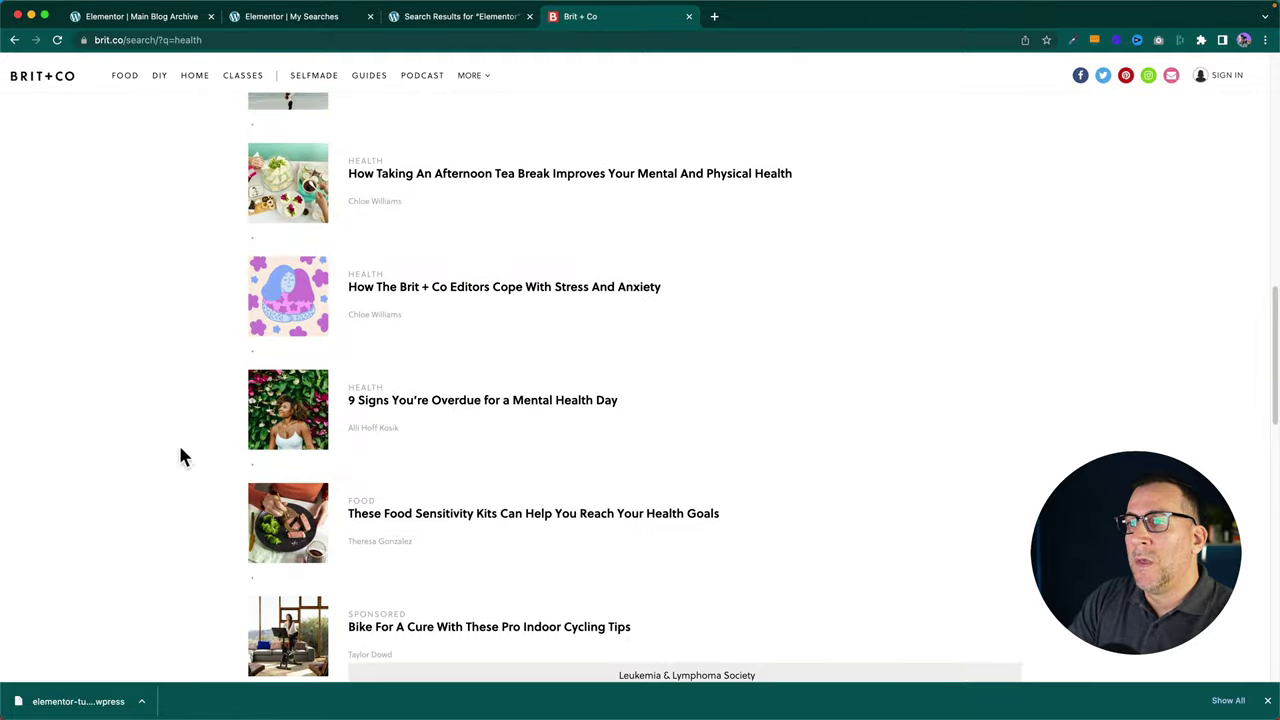
pyautogui.scroll(10, 180, 457)
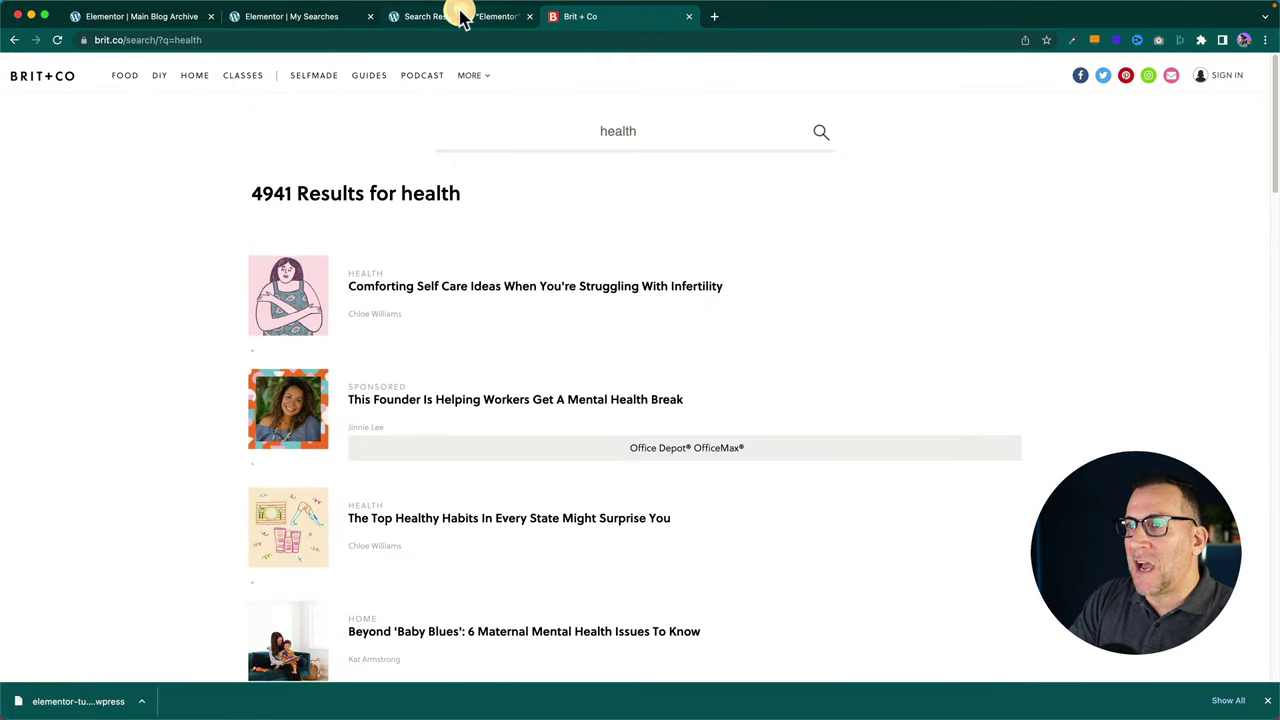
# In the My Searches template, insert a single-column section between the search bar and the Archive Posts section
pyautogui.click(463, 18)
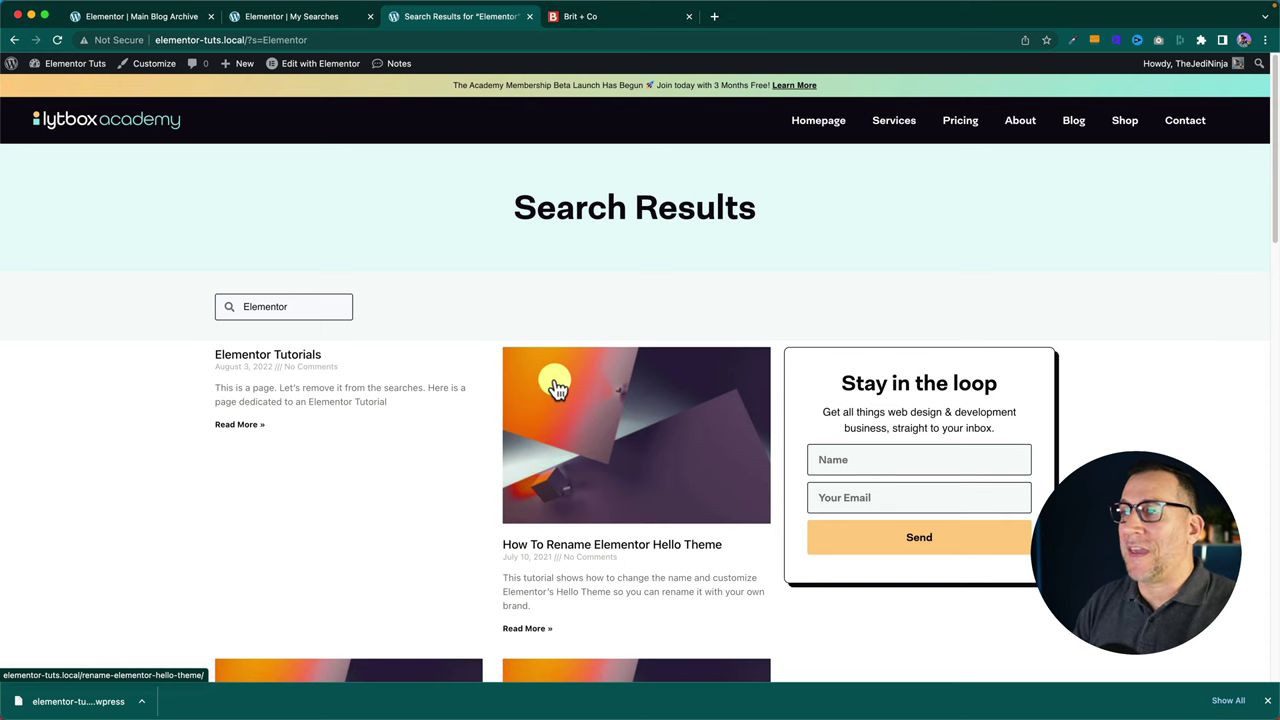
pyautogui.click(304, 17)
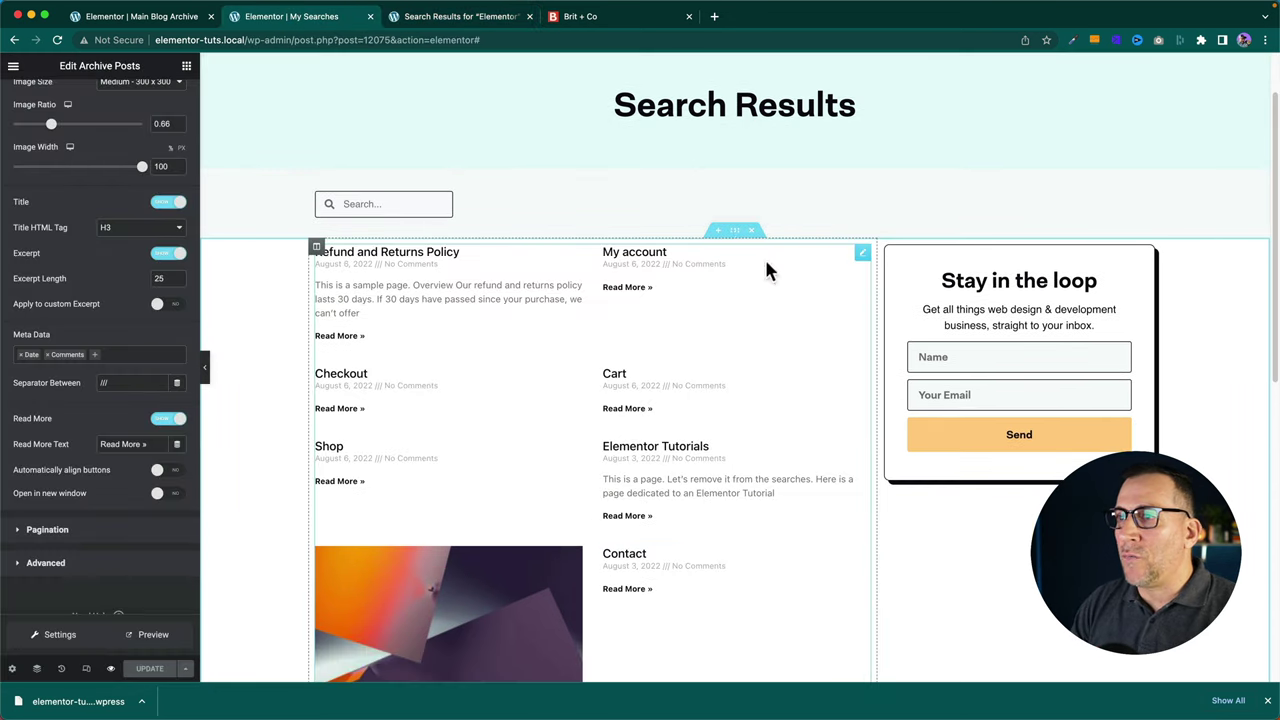
pyautogui.click(735, 231)
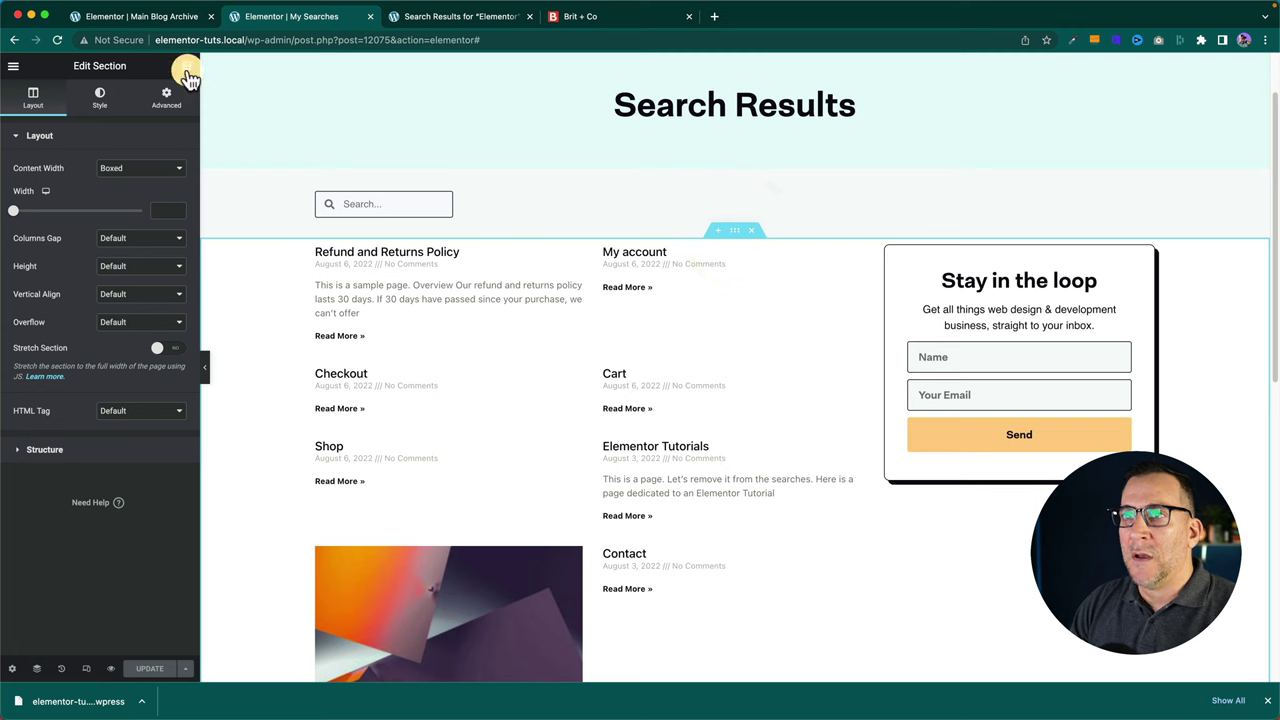
pyautogui.click(720, 231)
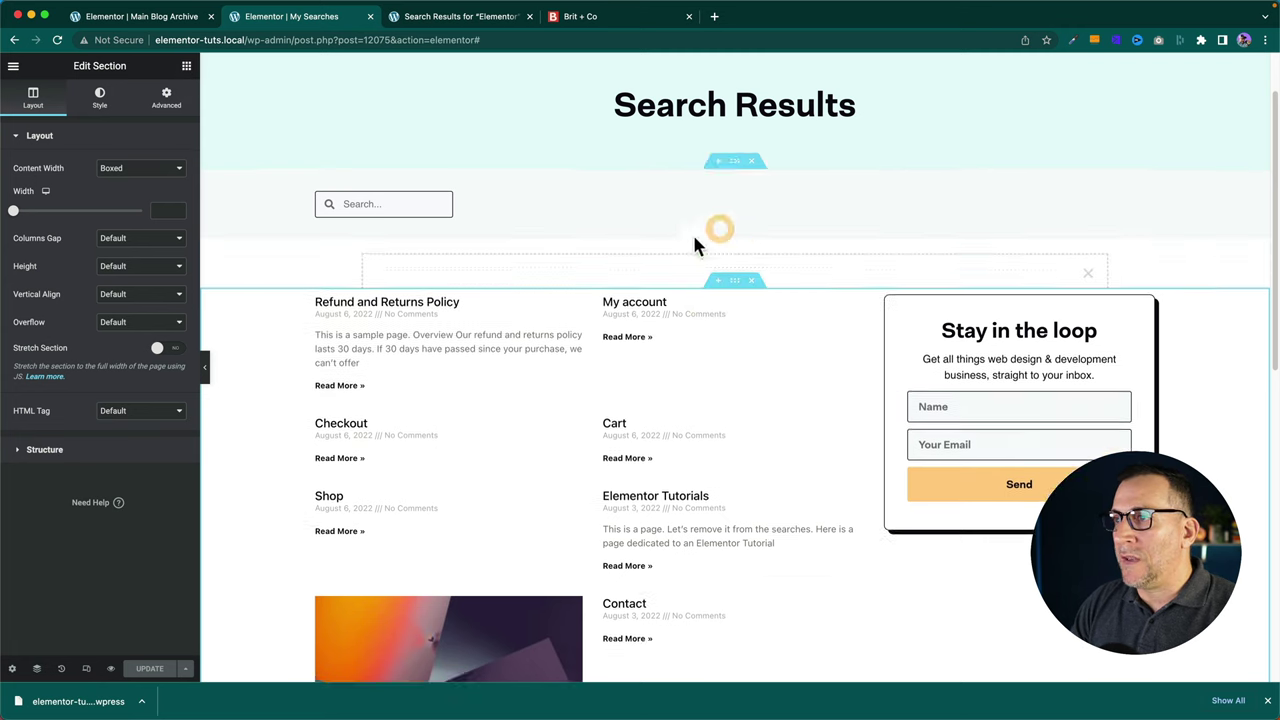
pyautogui.click(729, 294)
pyautogui.click(578, 335)
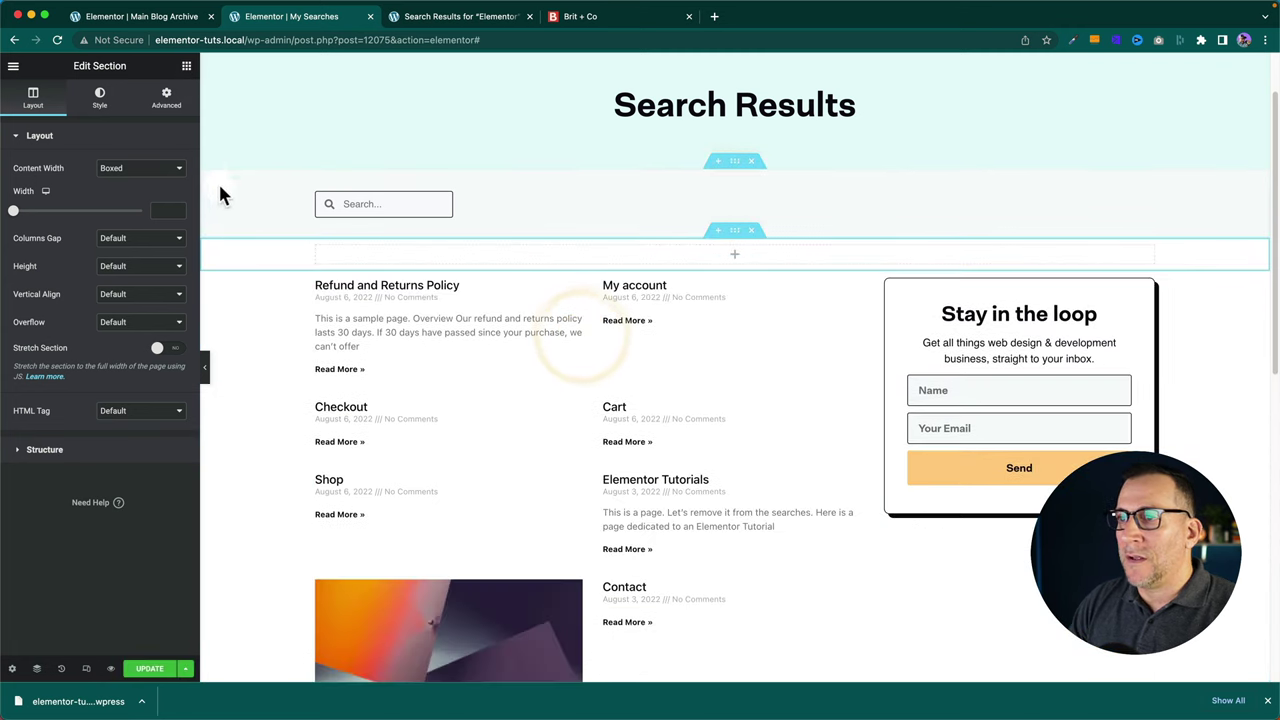
# Add a Share Buttons widget to the empty section above the archive posts
pyautogui.click(186, 66)
pyautogui.click(102, 125)
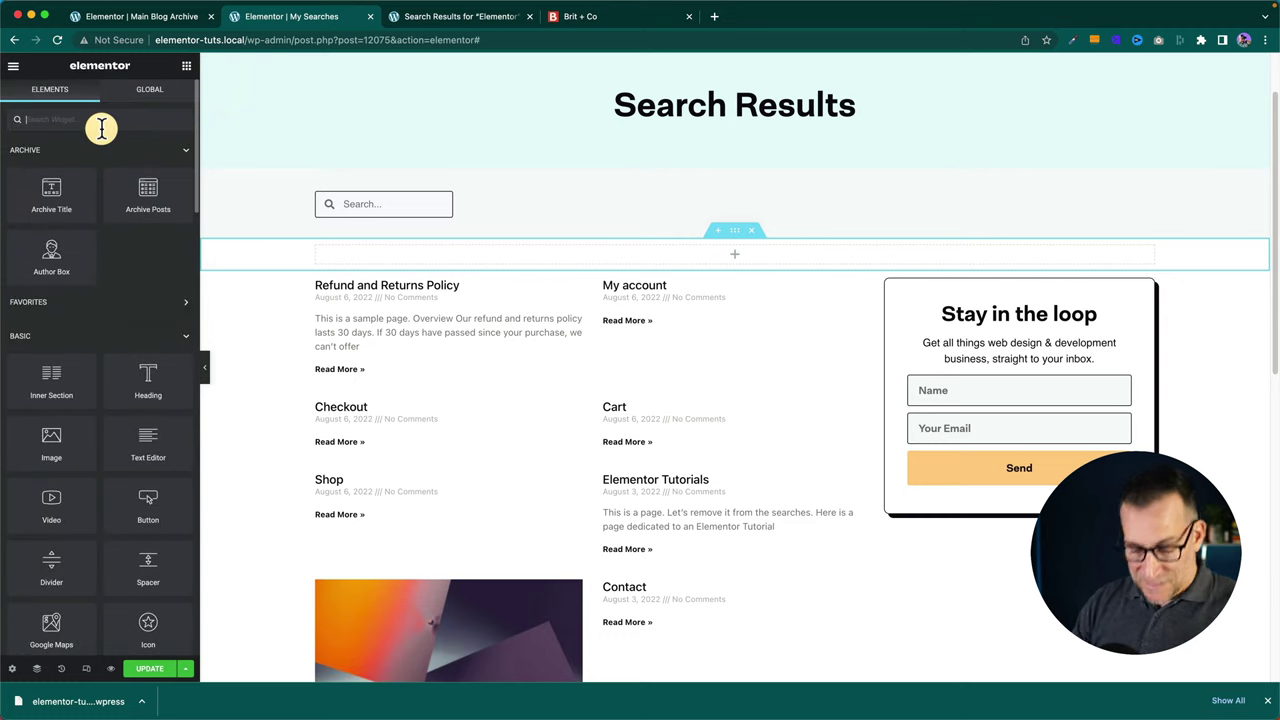
pyautogui.write('soc')
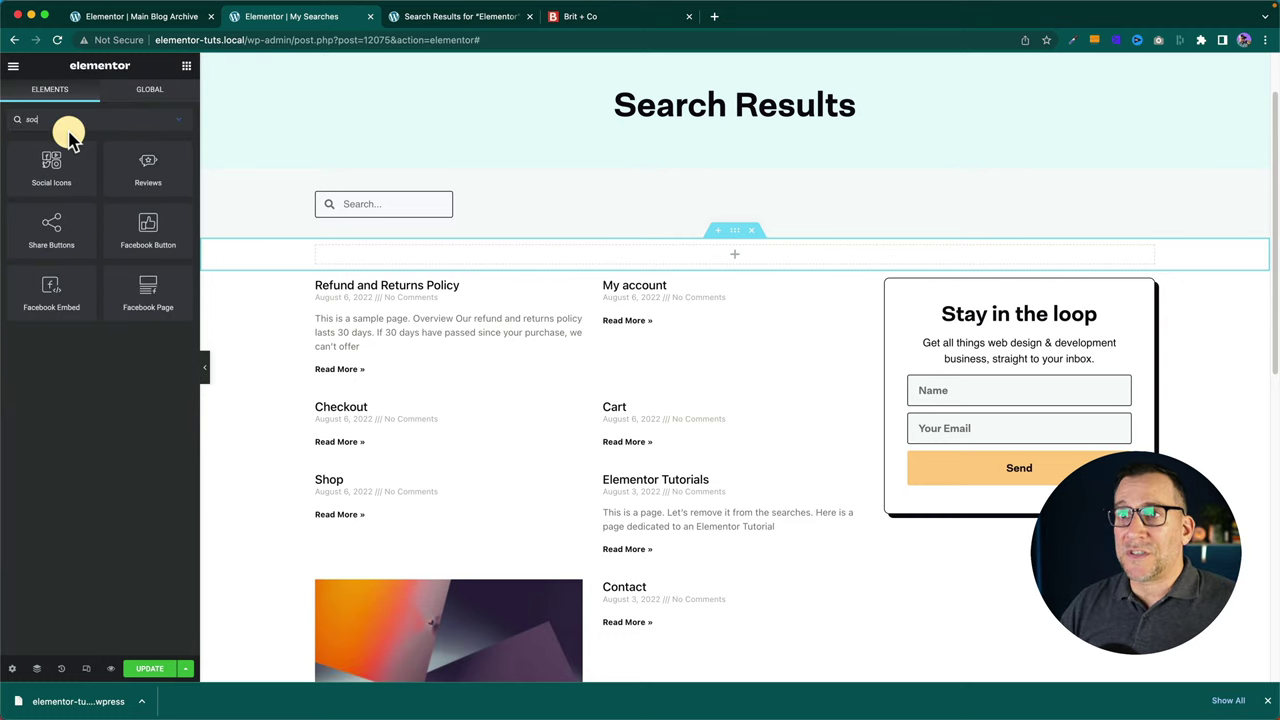
pyautogui.moveTo(37, 163); pyautogui.dragTo(452, 250)
pyautogui.moveTo(40, 214); pyautogui.dragTo(360, 258)
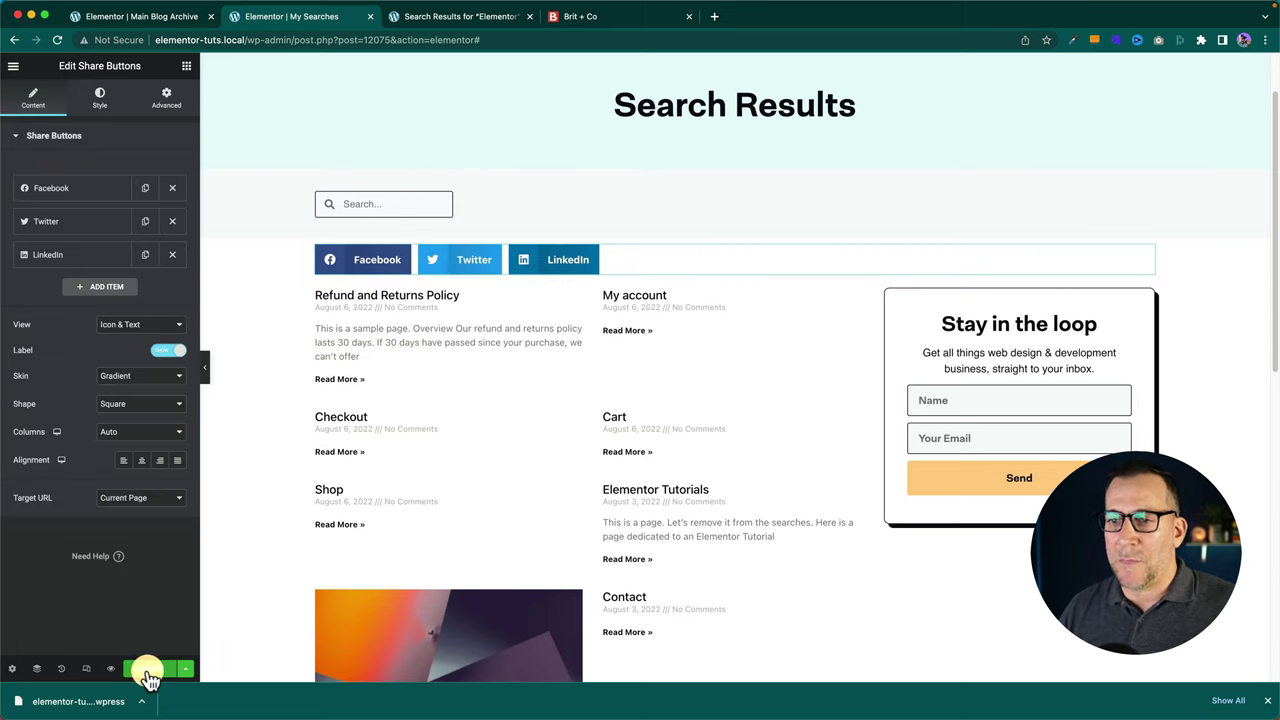
# Update the My Searches template and view it on the site
pyautogui.click(148, 670)
pyautogui.click(445, 18)
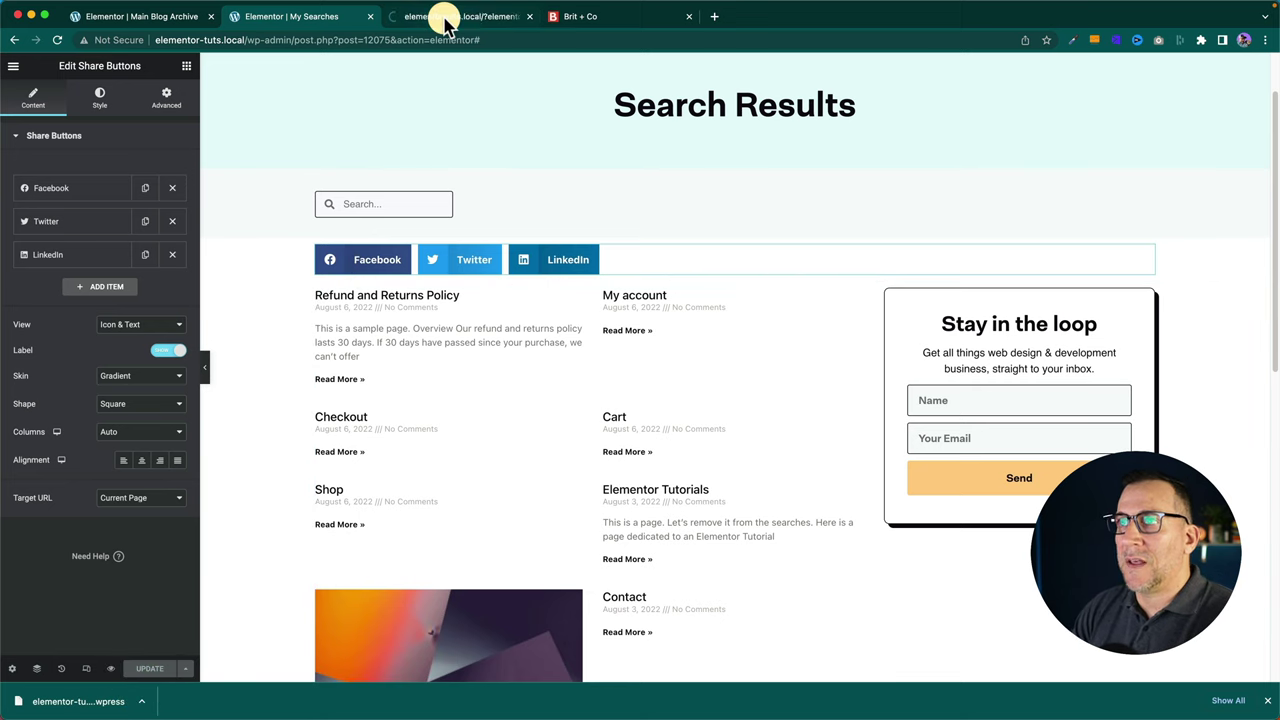
pyautogui.click(445, 20)
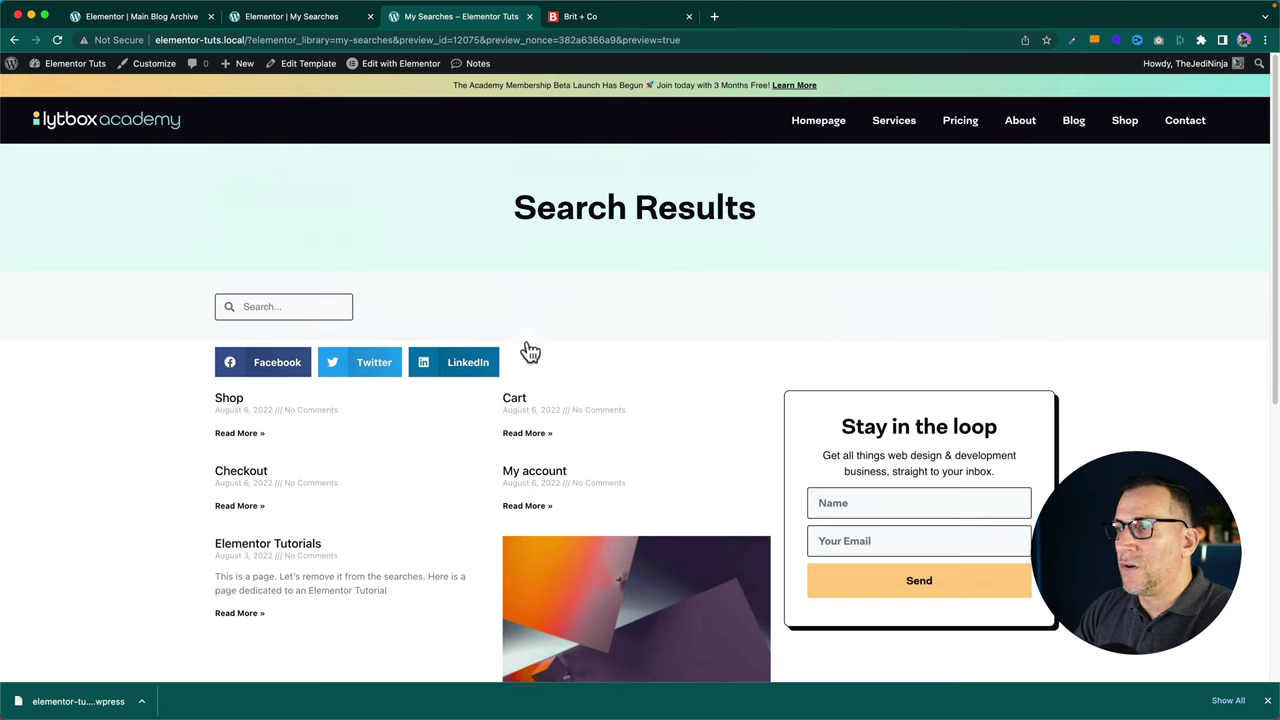
# Search for "elementor" from the Blog page and review the results page with the share buttons
pyautogui.click(1074, 121)
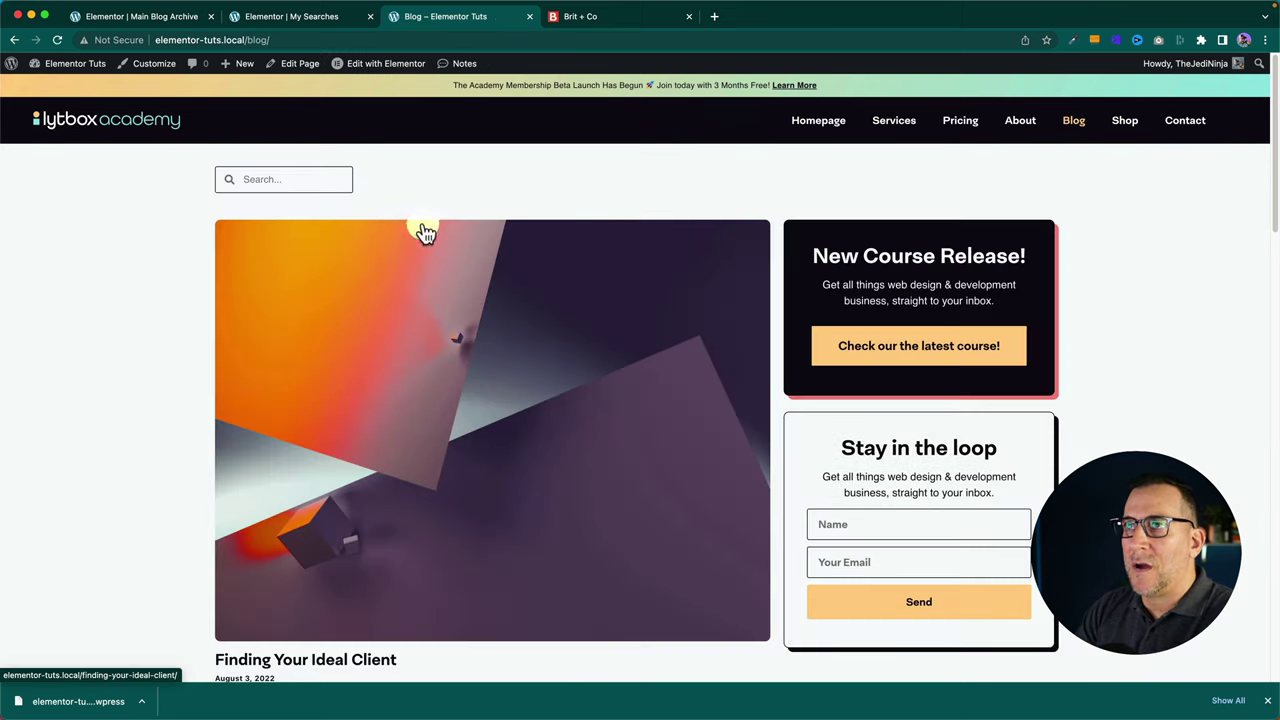
pyautogui.click(277, 178)
pyautogui.write('elementor')
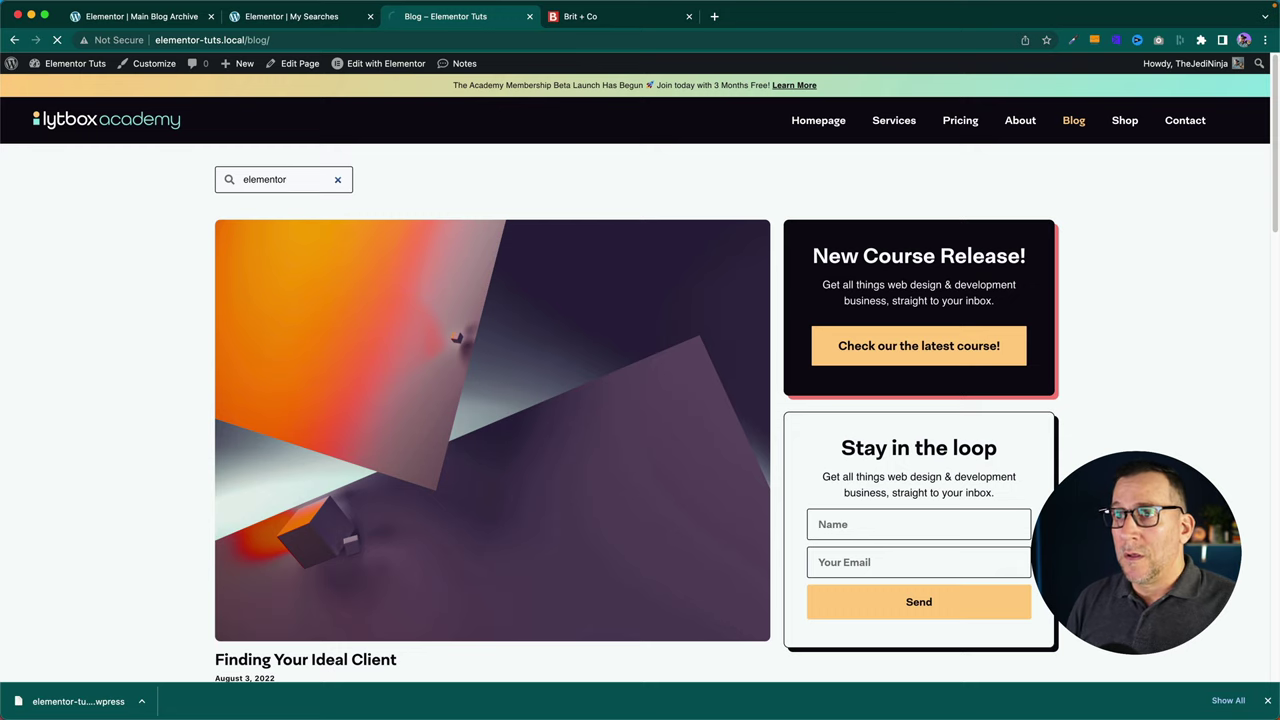
pyautogui.scroll(-12, 461, 320)
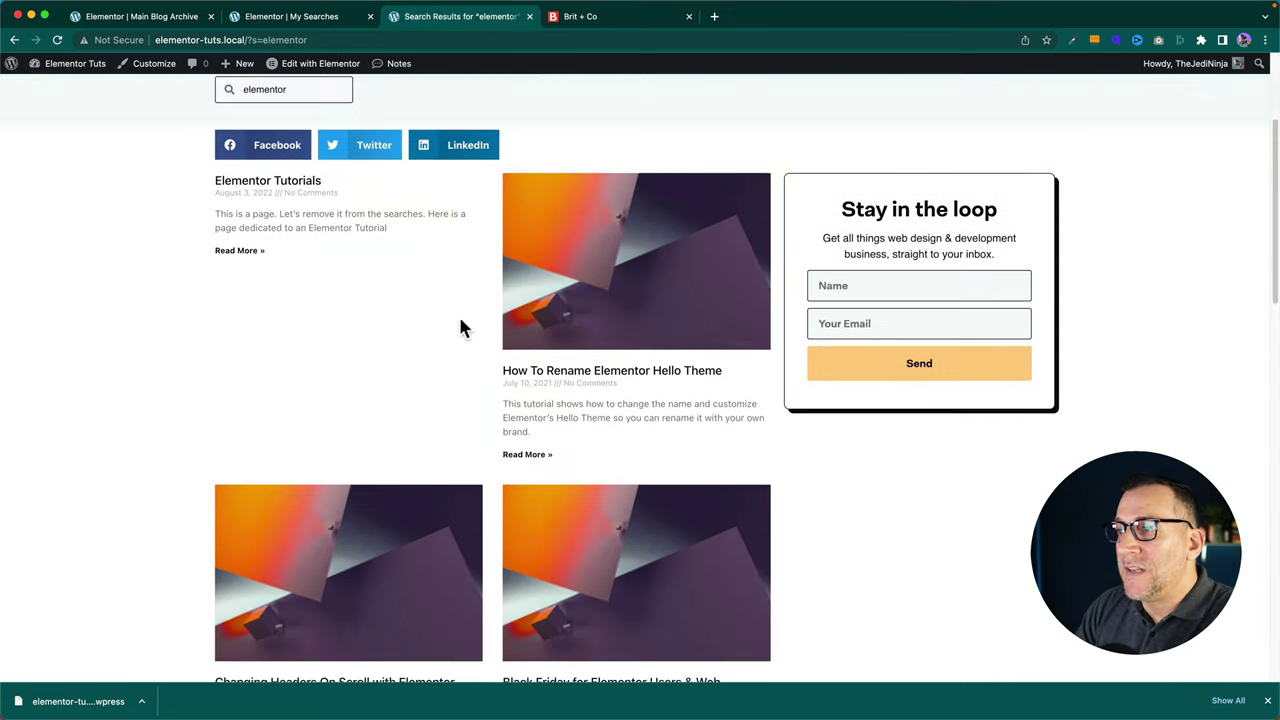
pyautogui.scroll(12, 463, 330)
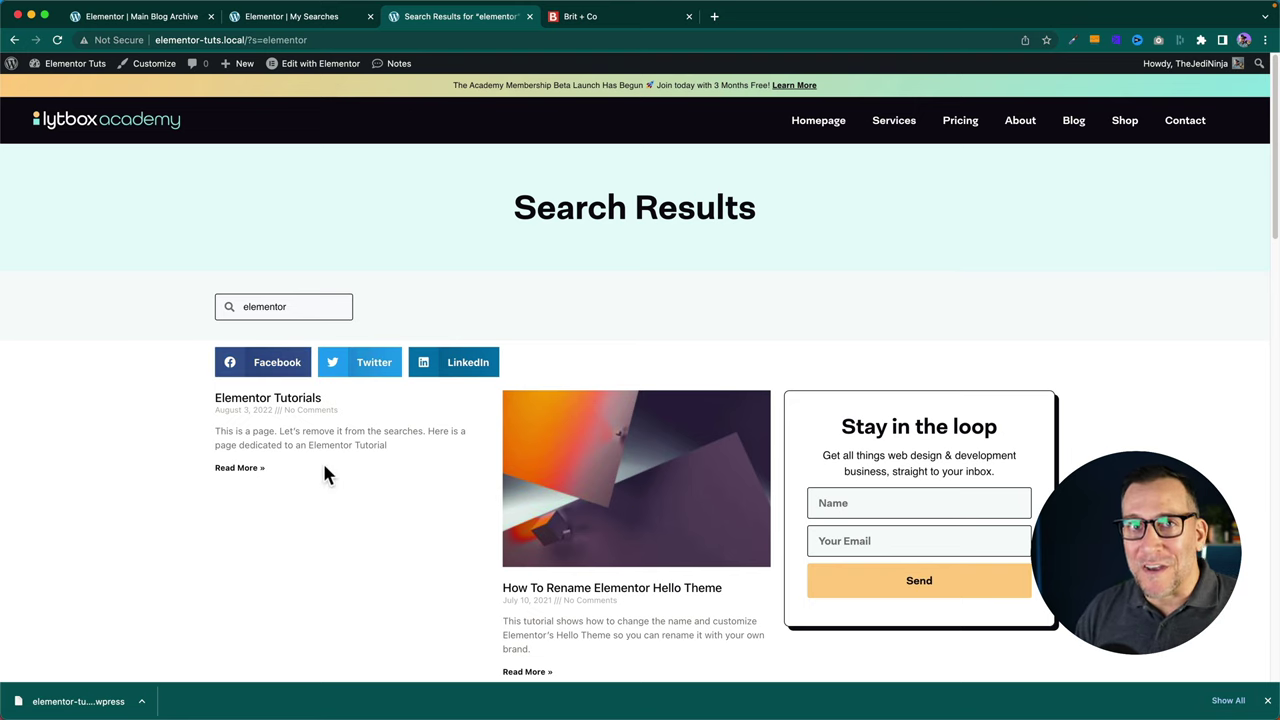
# Open the Elementor Tutorials page from the search results, then review the pages listed in the My Searches template
pyautogui.click(285, 402)
pyautogui.moveTo(227, 247); pyautogui.dragTo(977, 226)
pyautogui.click(1017, 220)
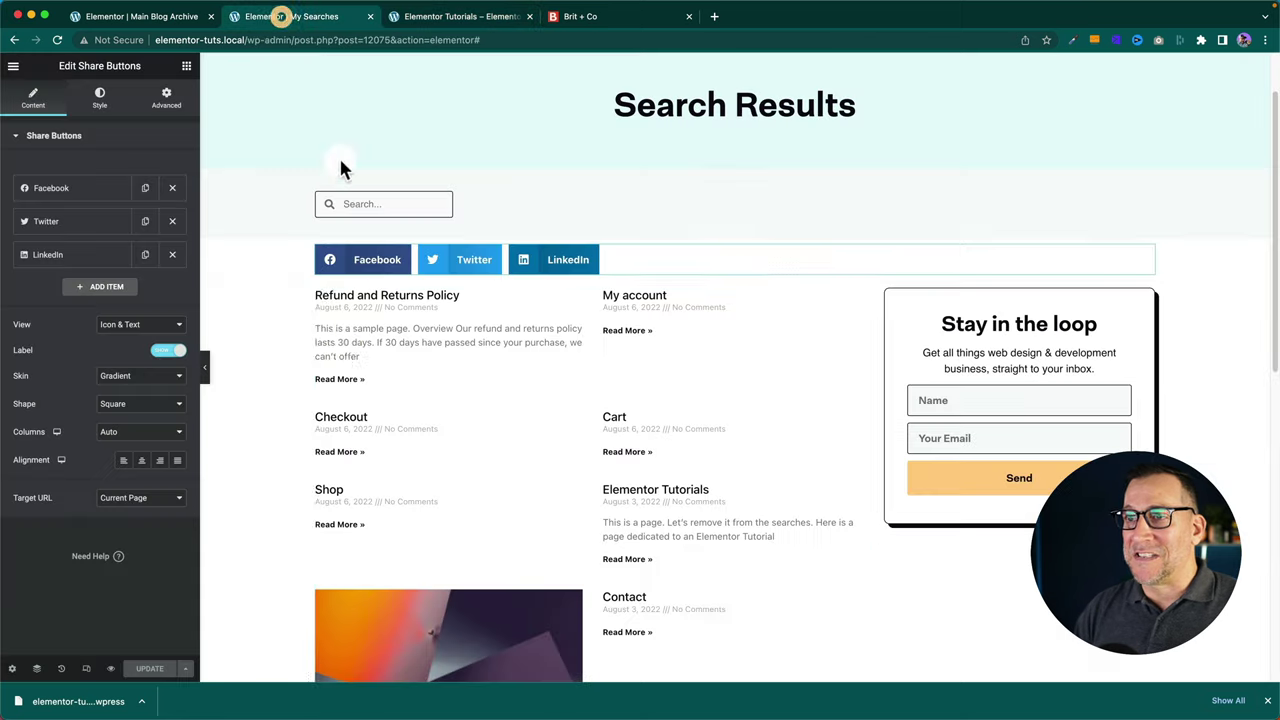
pyautogui.click(255, 16)
pyautogui.scroll(-5, 449, 462)
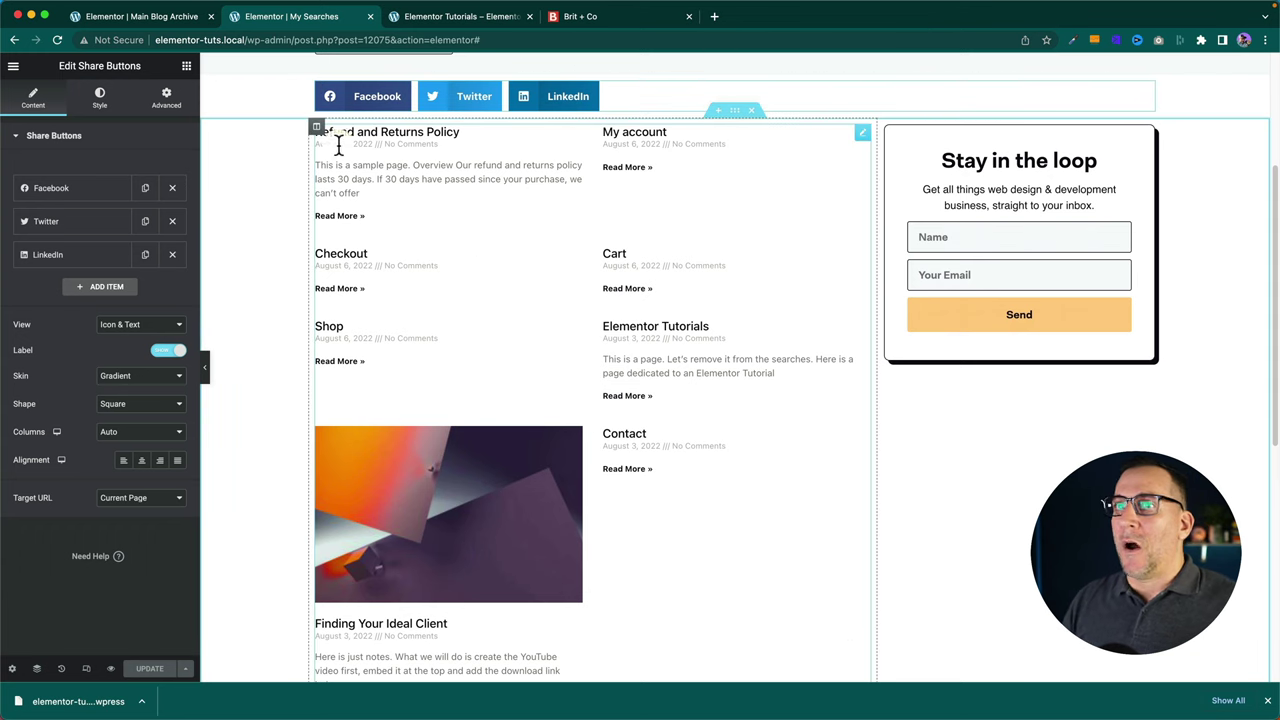
# Exit the Main Blog Archive editor to the WordPress dashboard and open the Theme File Editor, acknowledging the direct-edit warning
pyautogui.click(147, 20)
pyautogui.click(13, 65)
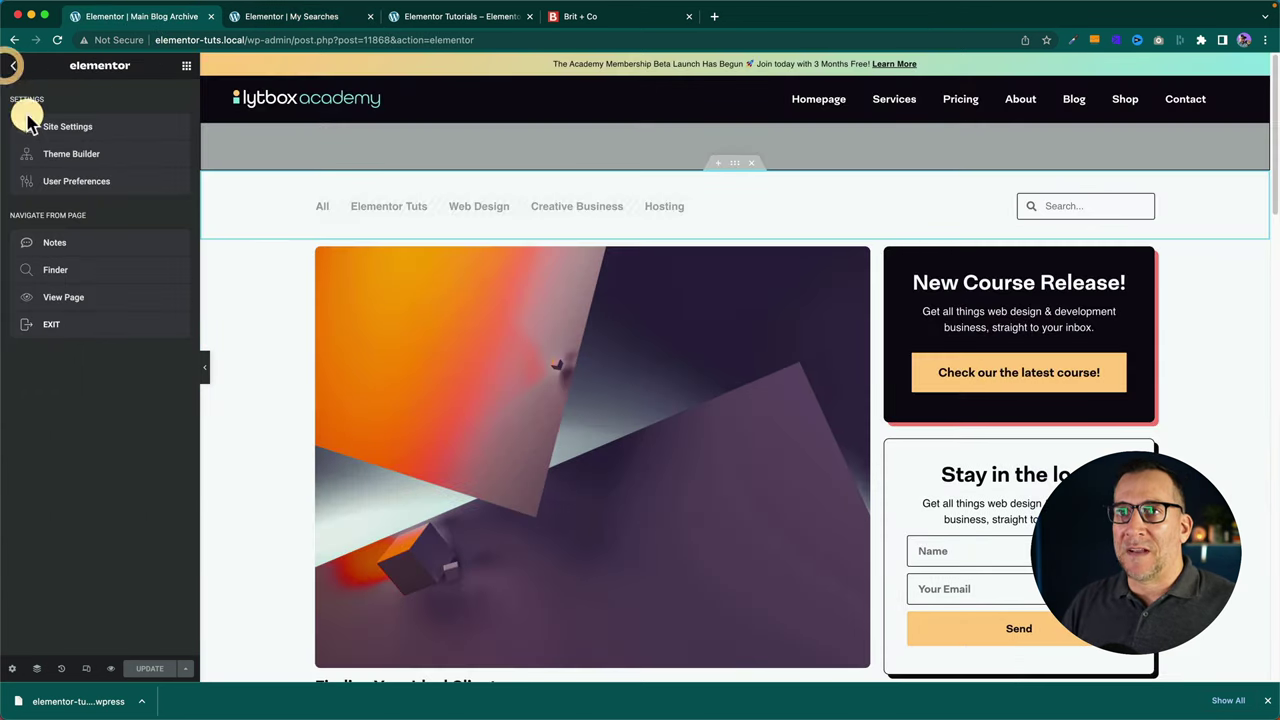
pyautogui.click(55, 324)
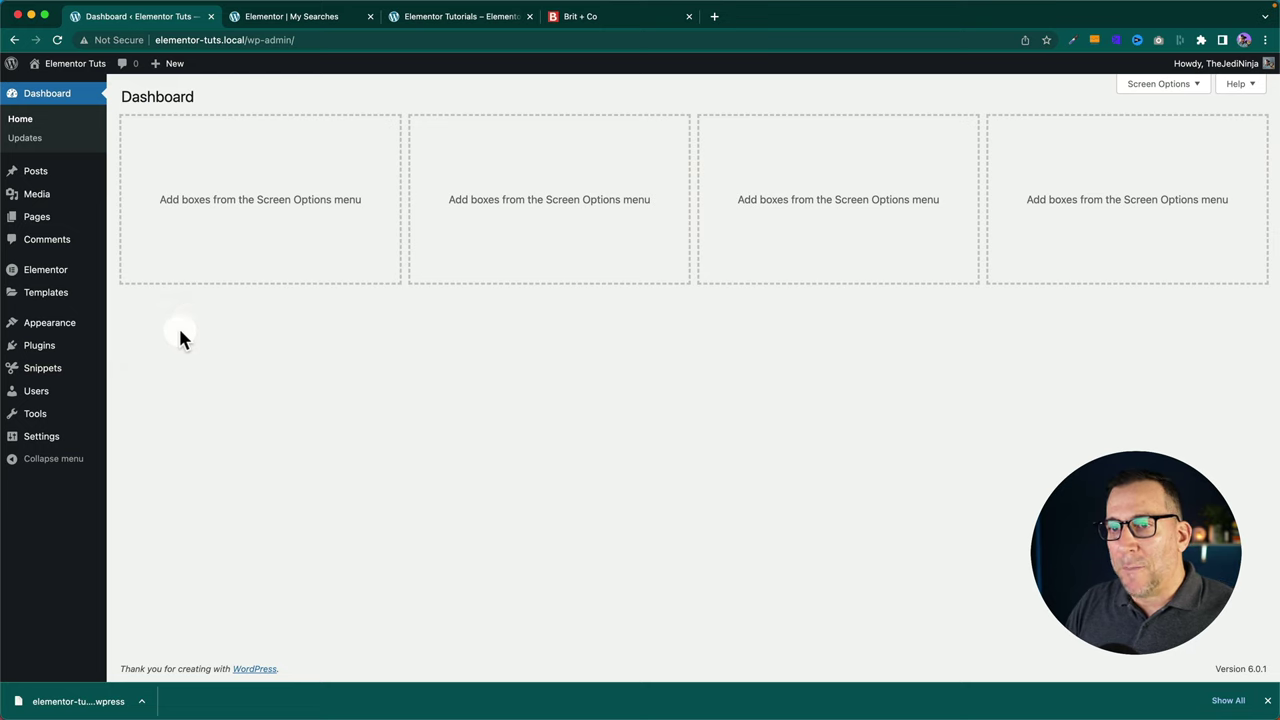
pyautogui.click(52, 324)
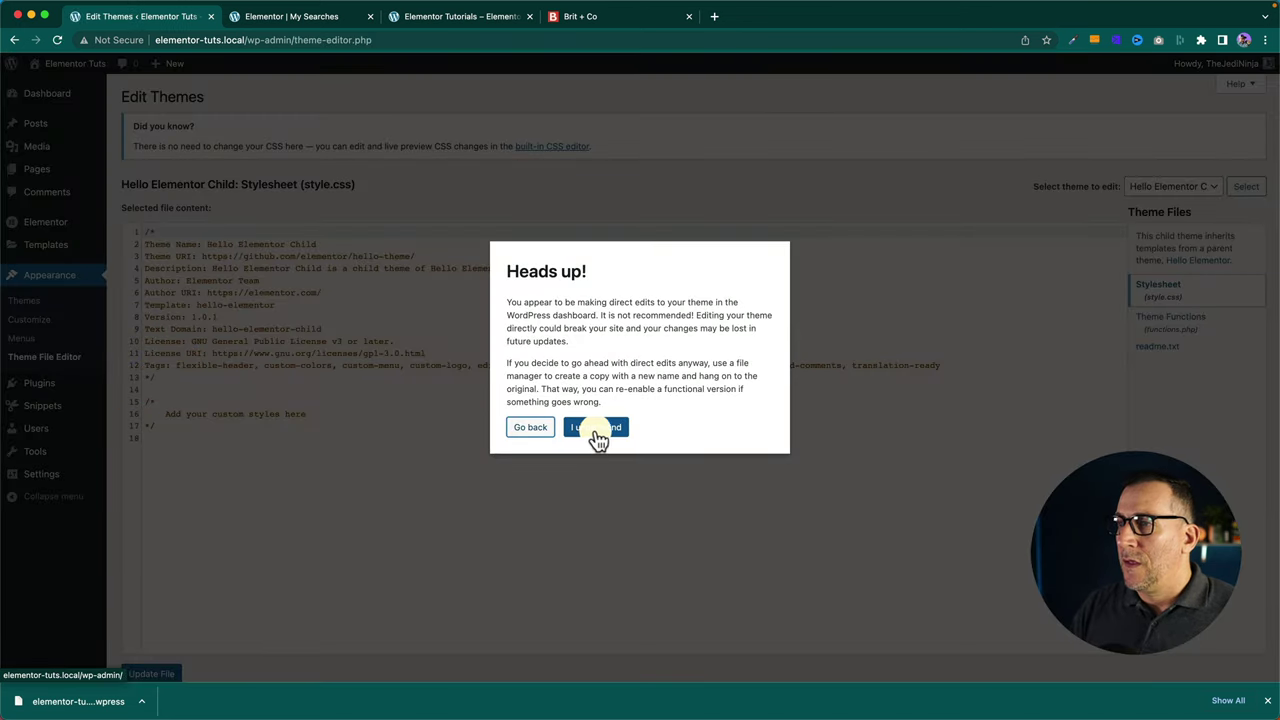
pyautogui.click(585, 430)
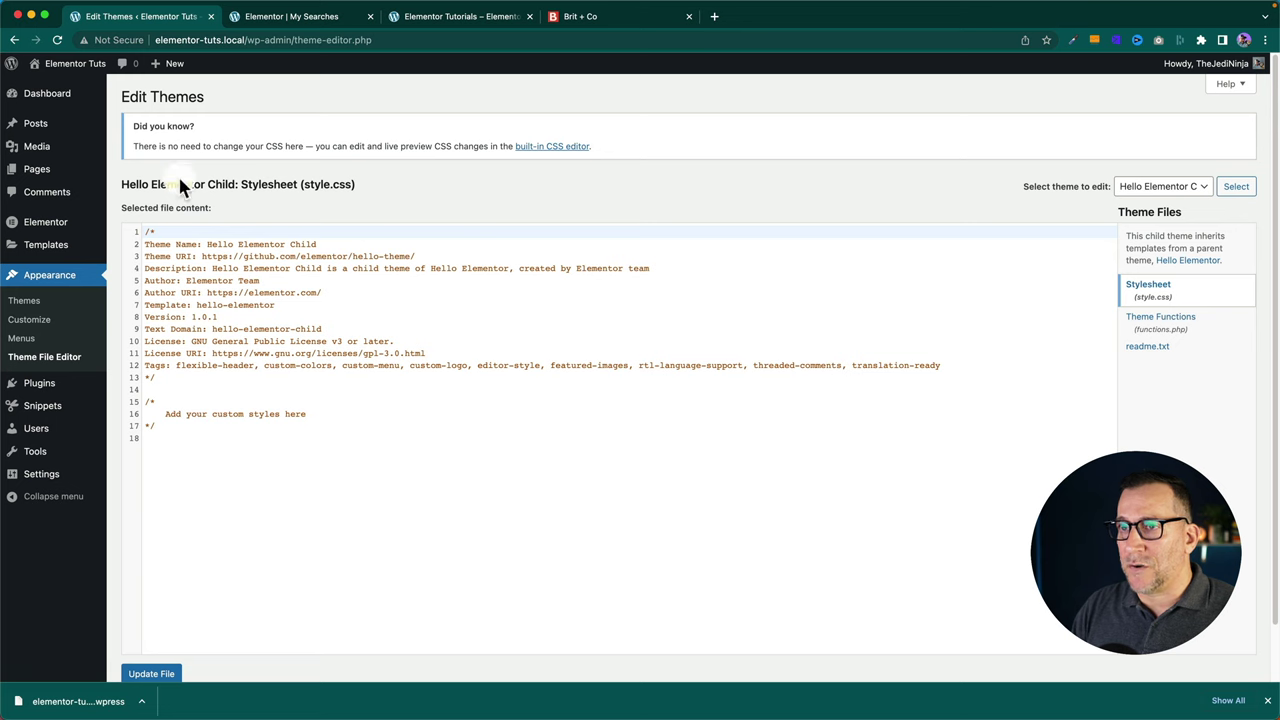
# Switch to the code snippet library app, copy the full "Search WordPress Posts Only" PHP code, and return to the Theme File Editor
pyautogui.moveTo(180, 185); pyautogui.dragTo(371, 200)
pyautogui.press('super+shift+space')
pyautogui.click(910, 90)
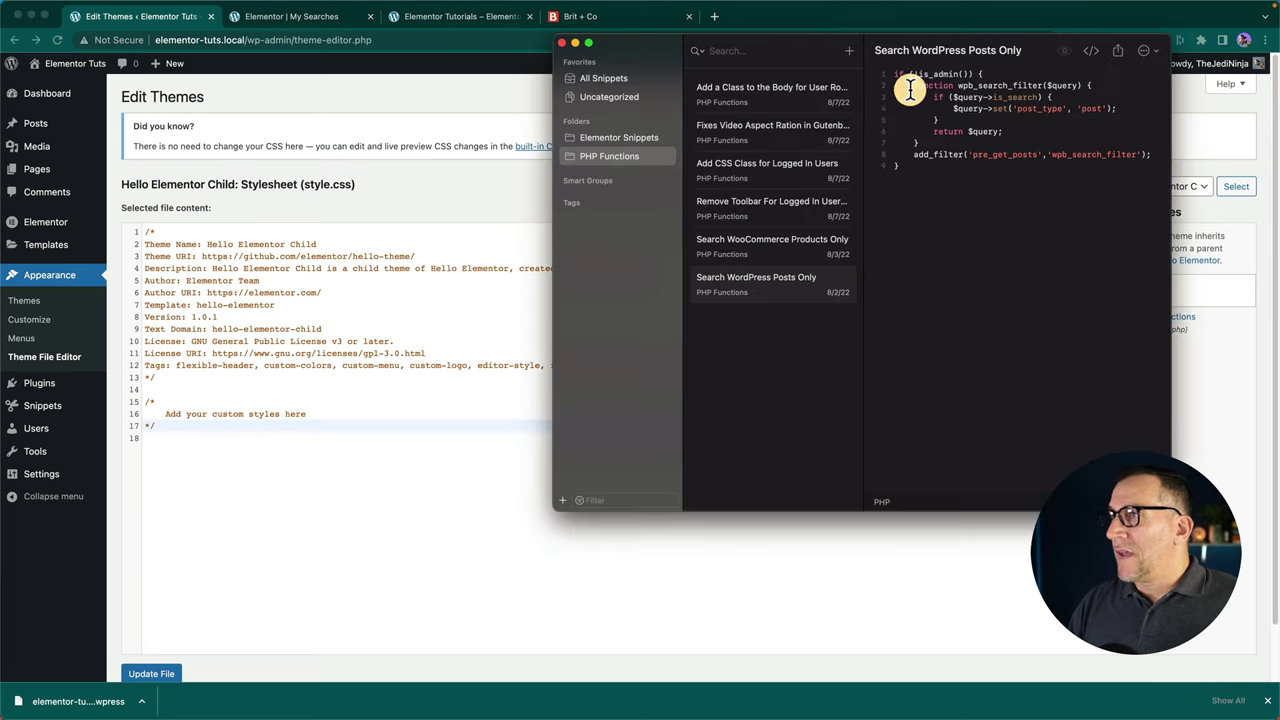
pyautogui.click(896, 74)
pyautogui.moveTo(894, 74); pyautogui.dragTo(940, 168)
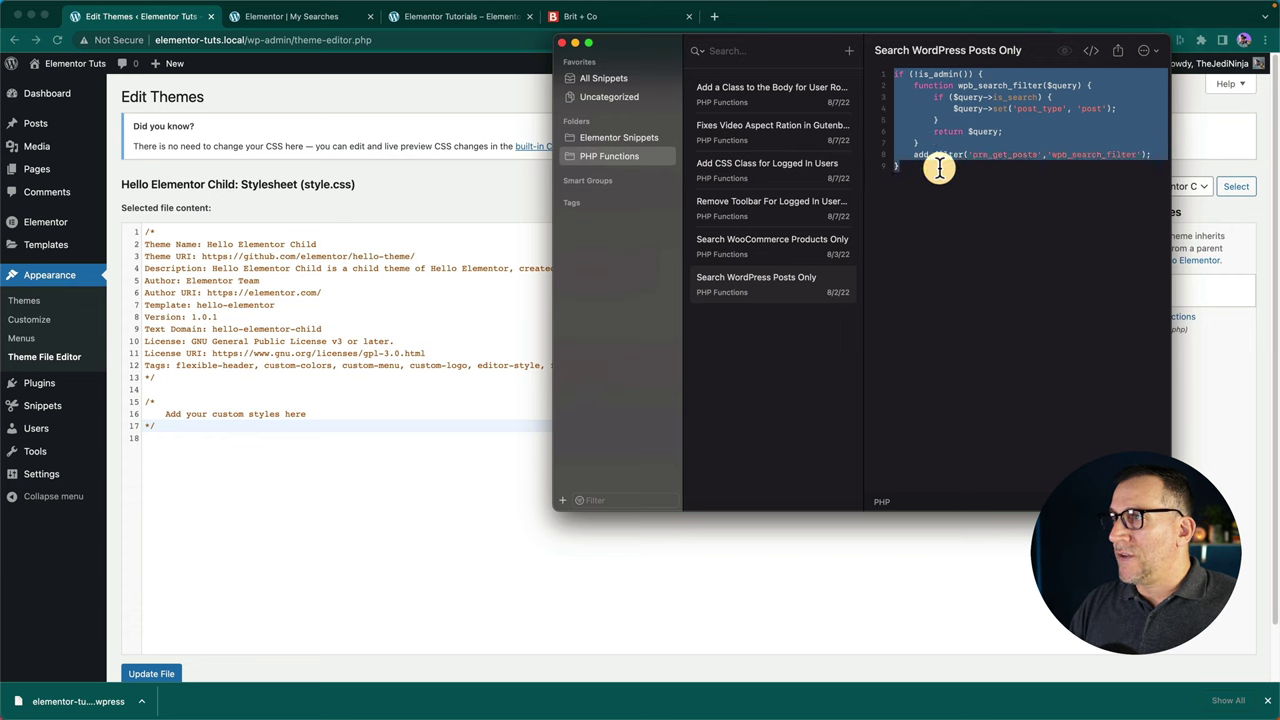
pyautogui.rightClick(971, 103)
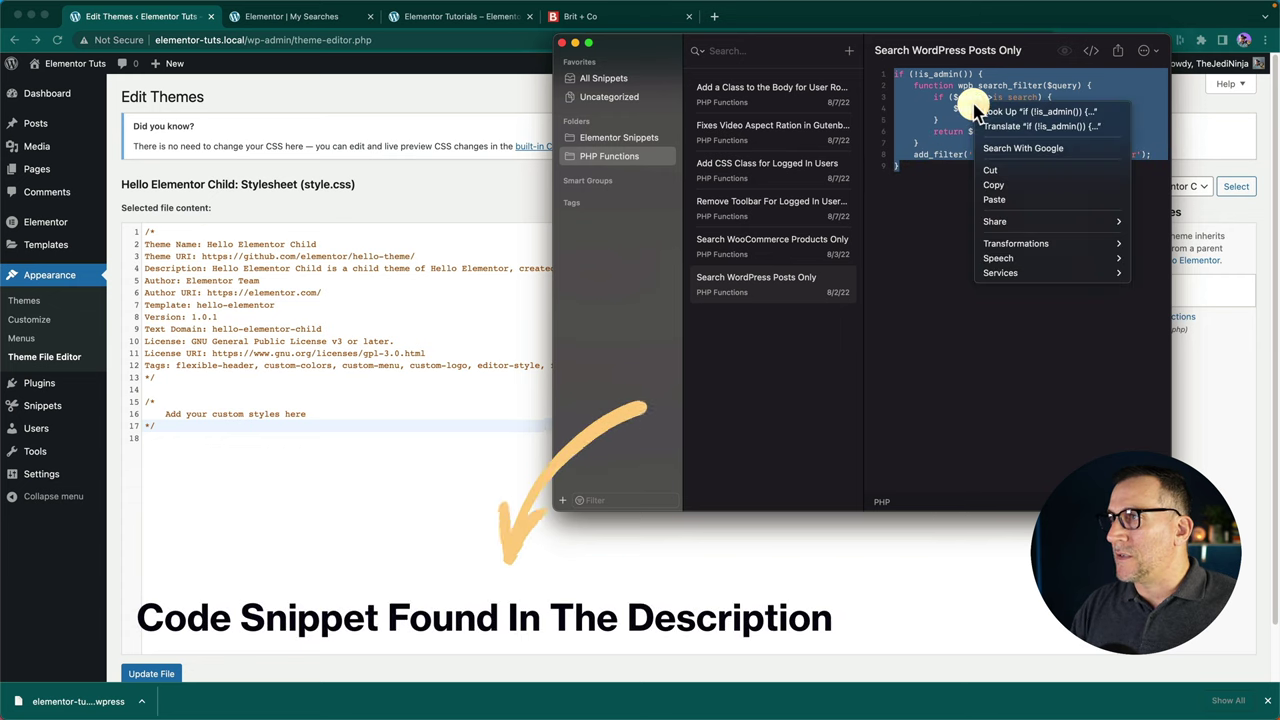
pyautogui.click(1008, 184)
pyautogui.click(459, 186)
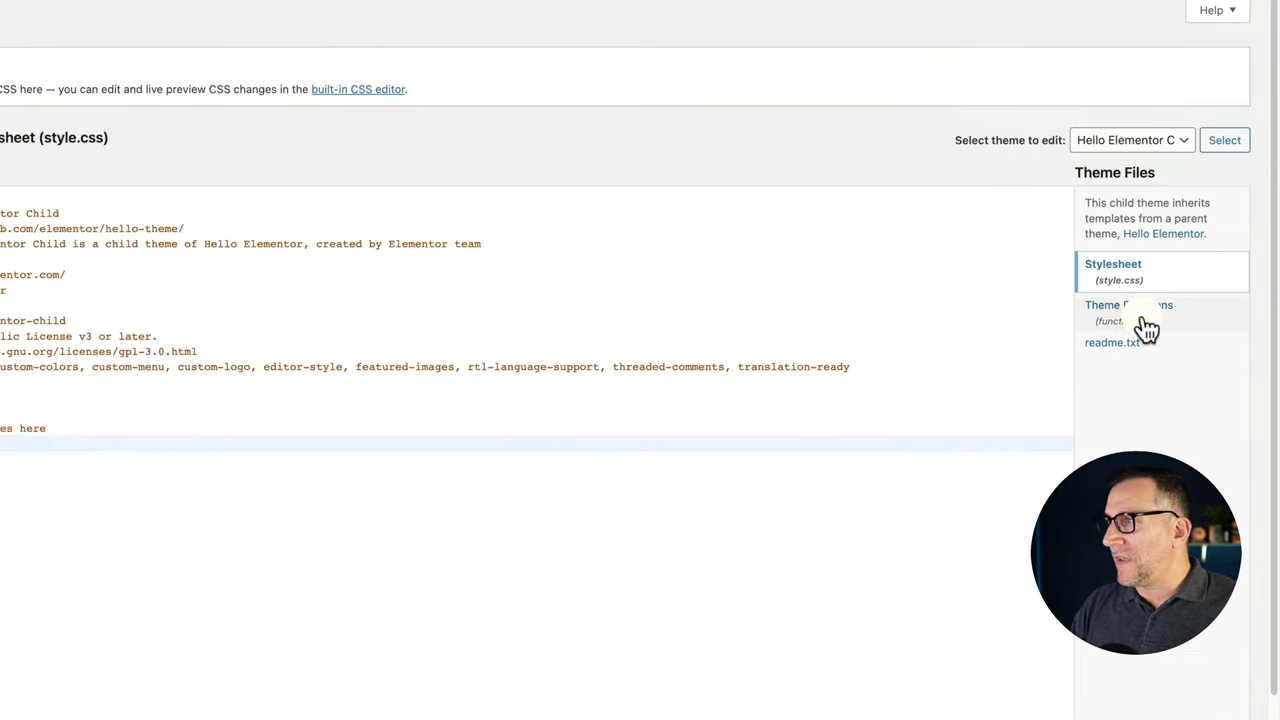
# Open the child theme's functions.php, paste the copied wpb_search_filter code below the add_action line, and update the file
pyautogui.click(1150, 326)
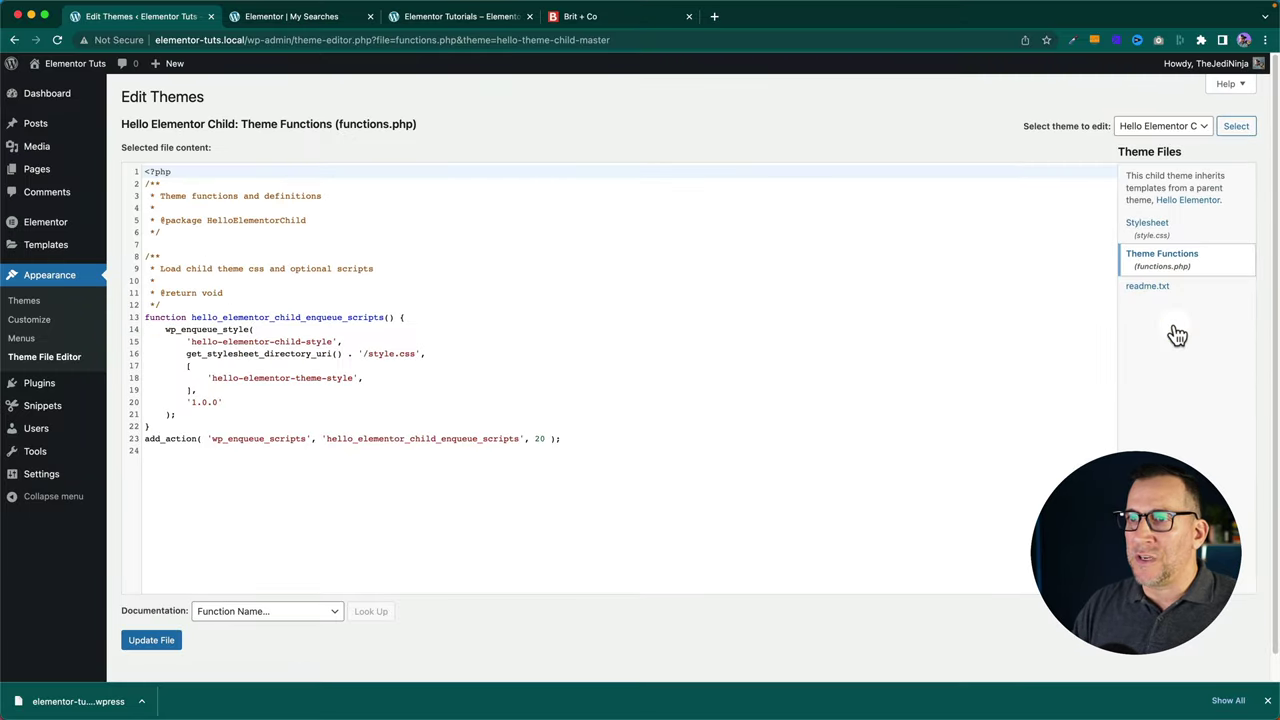
pyautogui.click(571, 438)
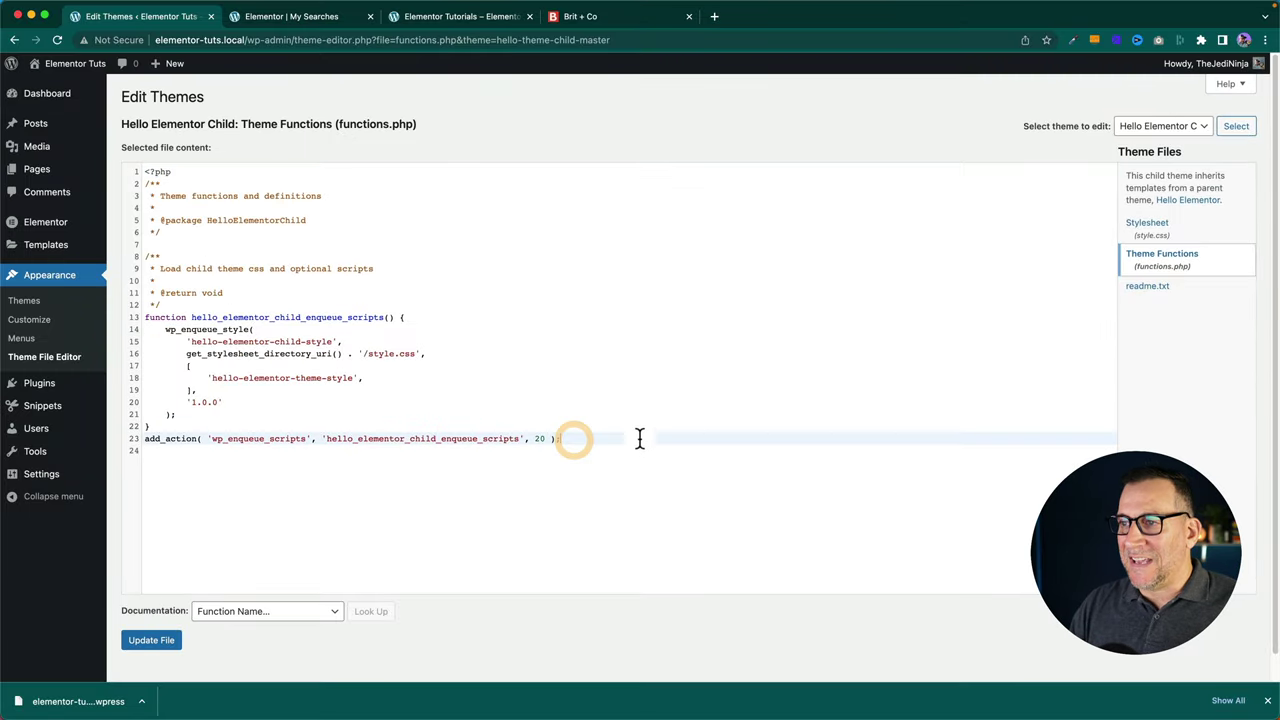
pyautogui.press('Return')
pyautogui.press('Return')
pyautogui.moveTo(590, 447); pyautogui.dragTo(158, 322)
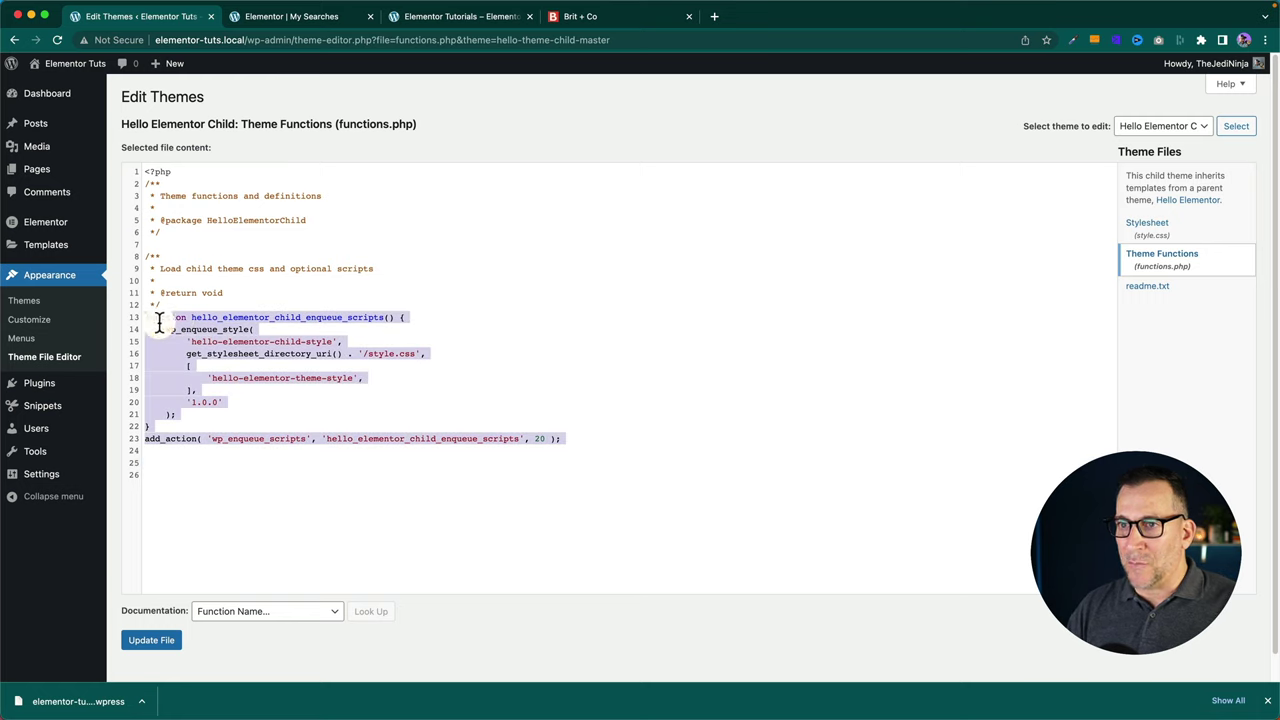
pyautogui.click(189, 465)
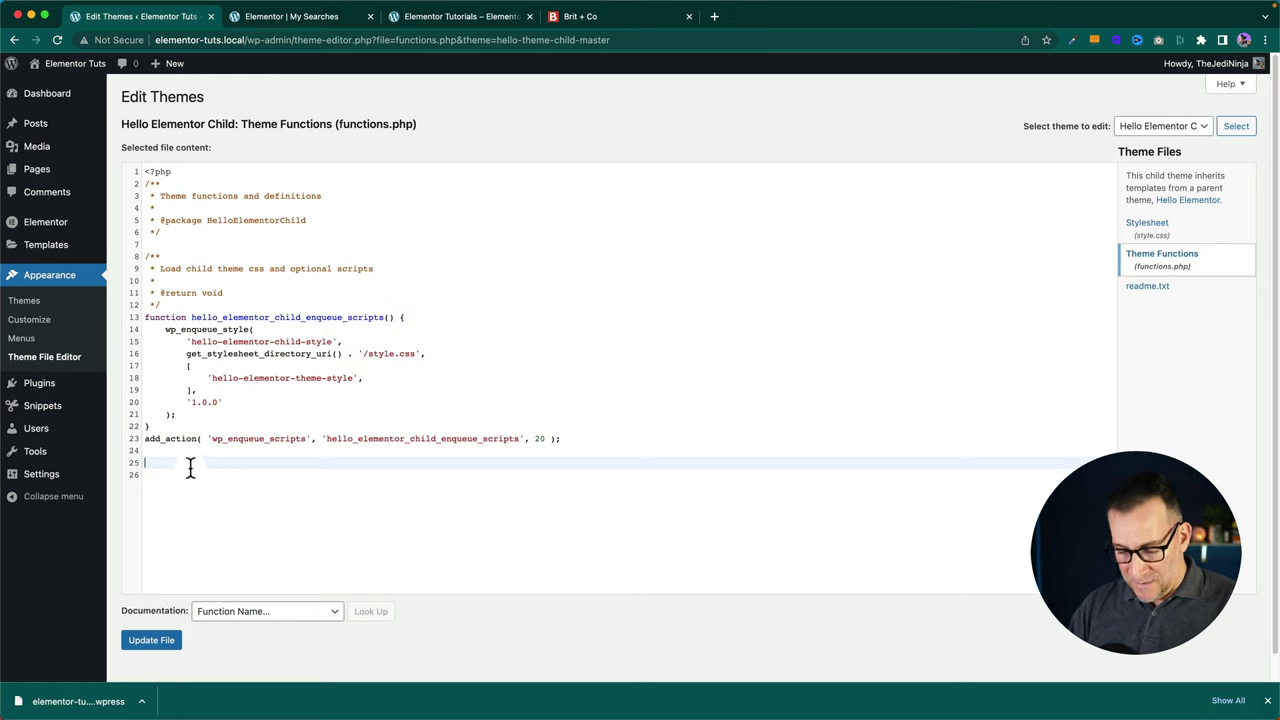
pyautogui.press('super+v')
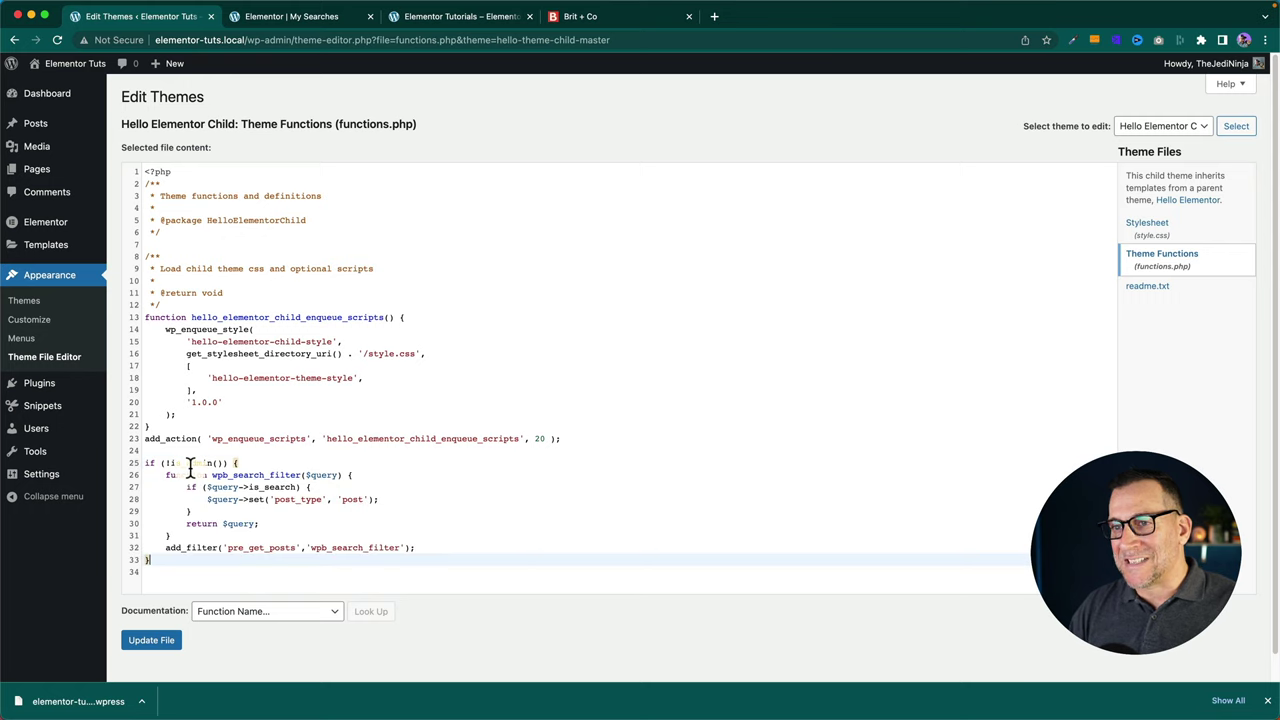
pyautogui.click(152, 645)
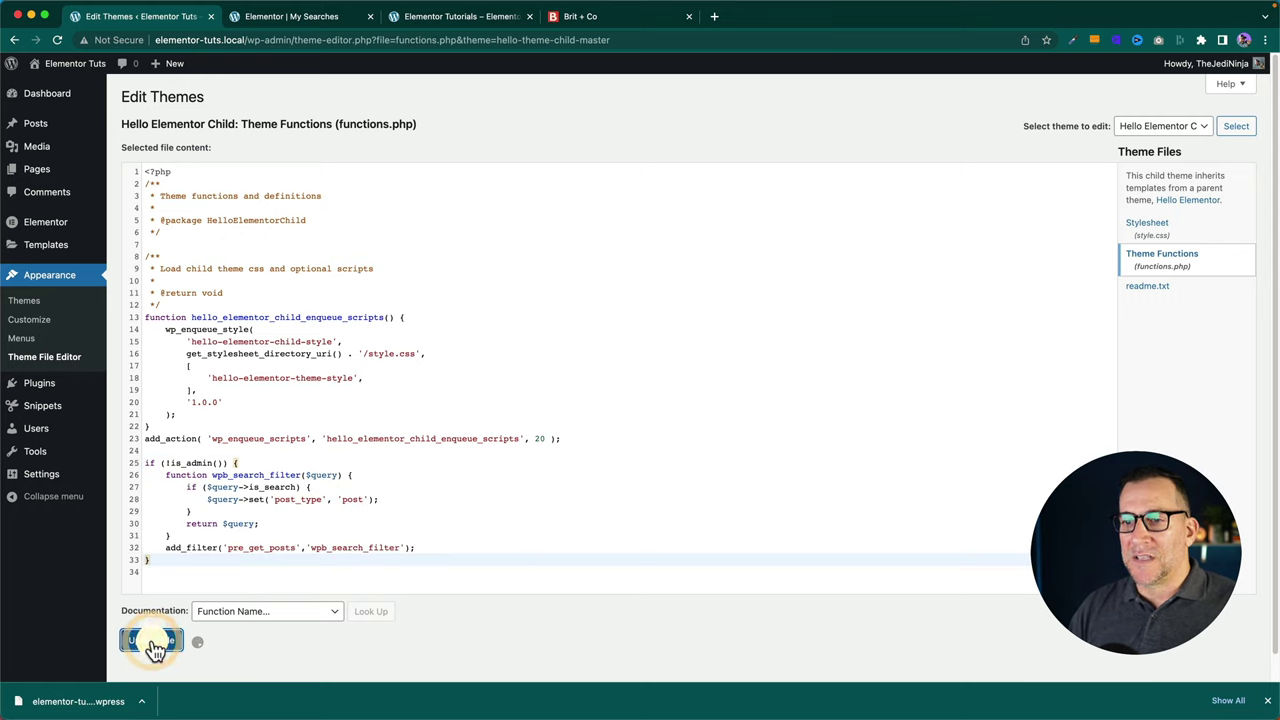
# Search for "elementor" from the site's Blog page and review the results for pages
pyautogui.click(449, 17)
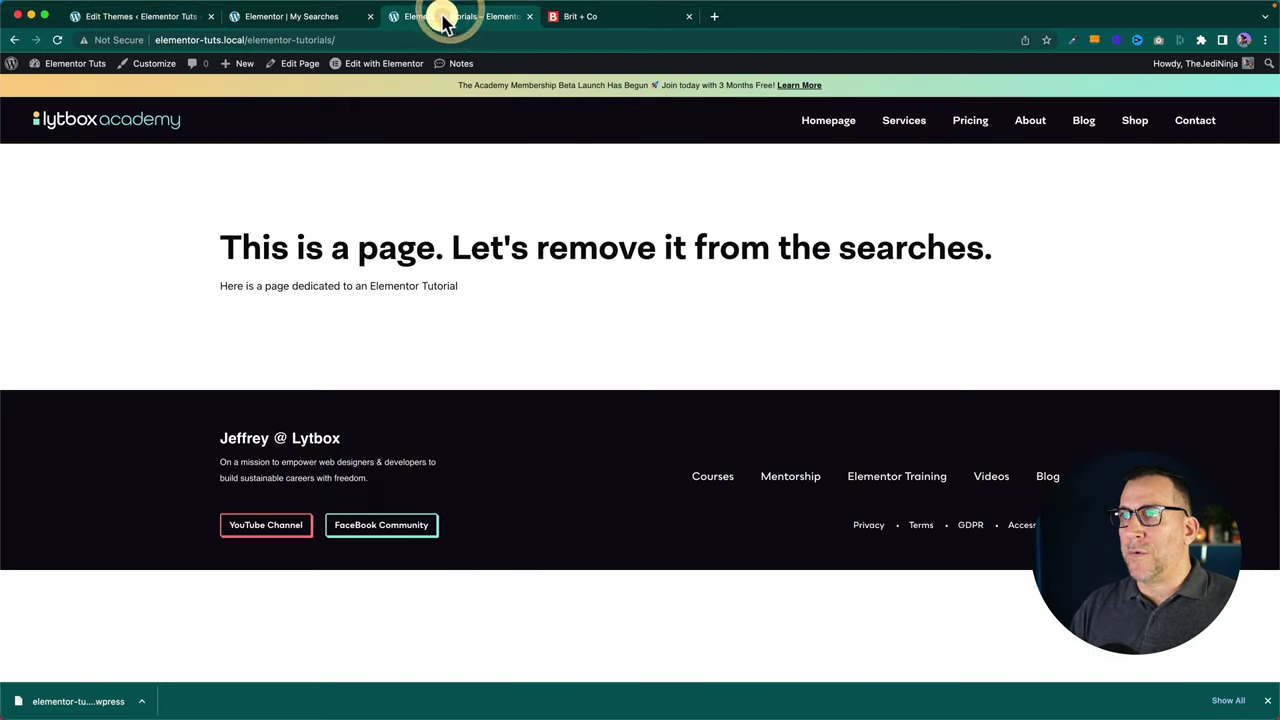
pyautogui.click(1090, 122)
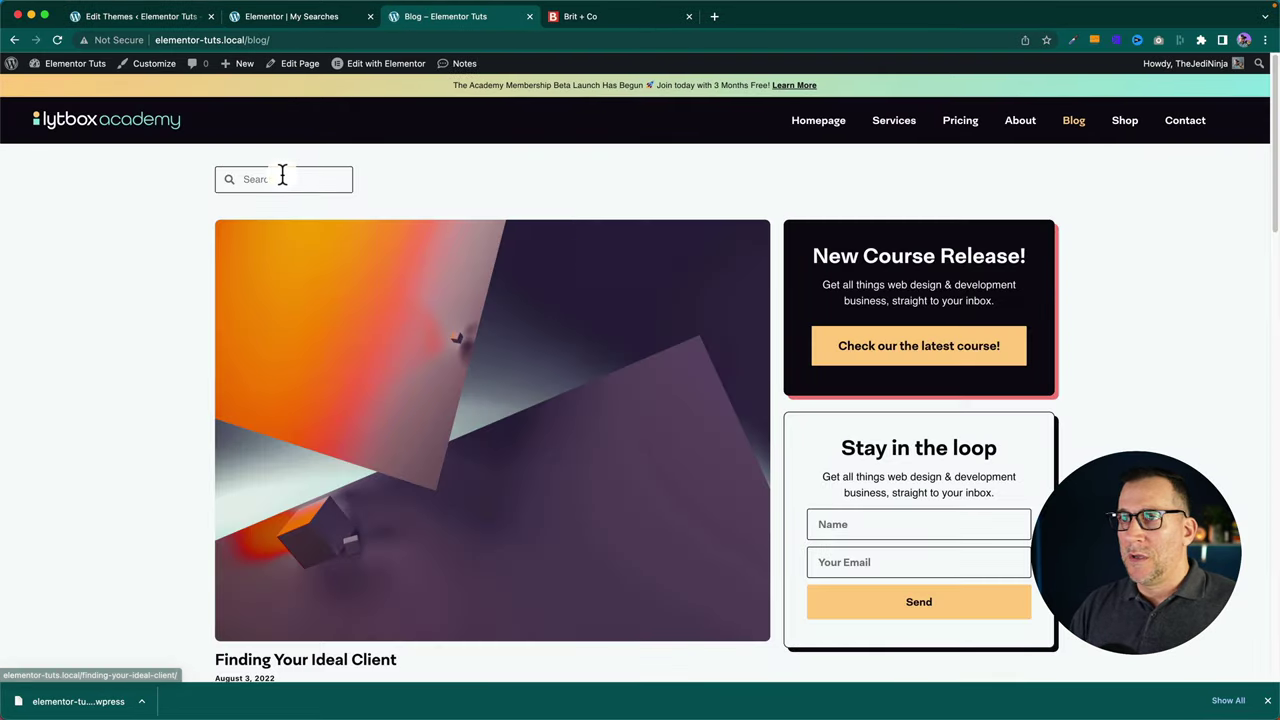
pyautogui.click(282, 176)
pyautogui.write('elementor')
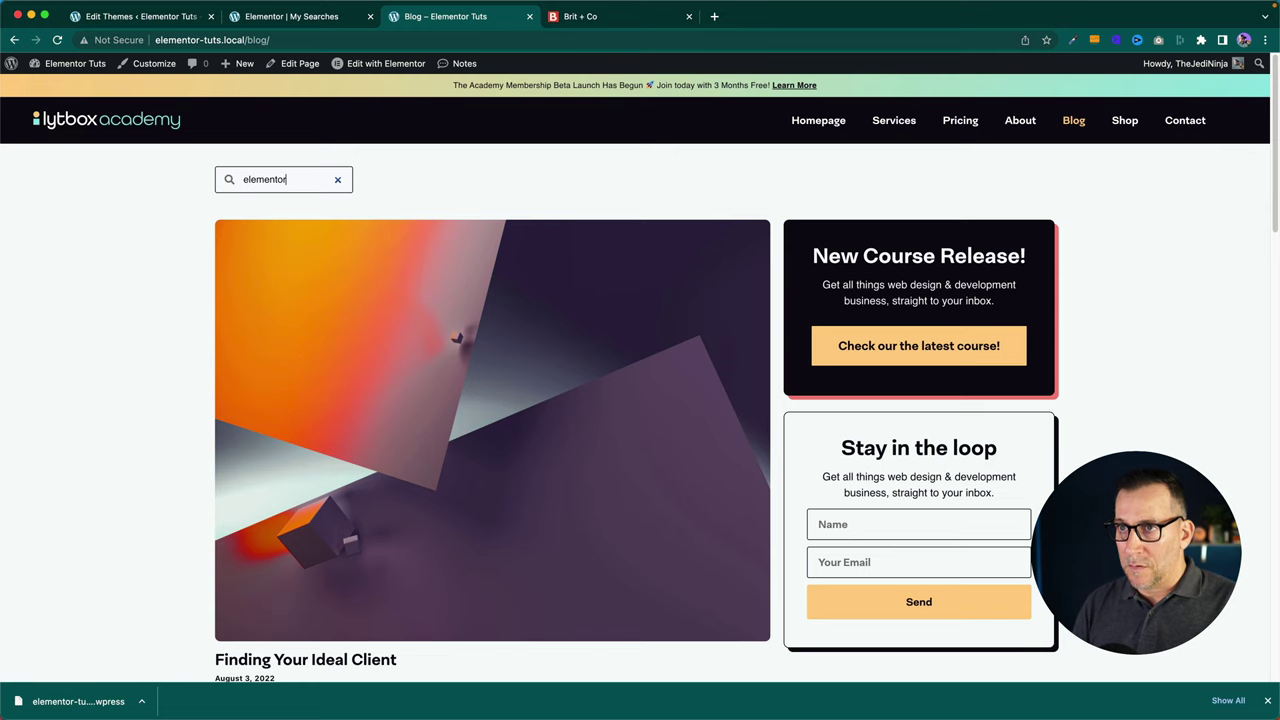
pyautogui.scroll(-6, 383, 385)
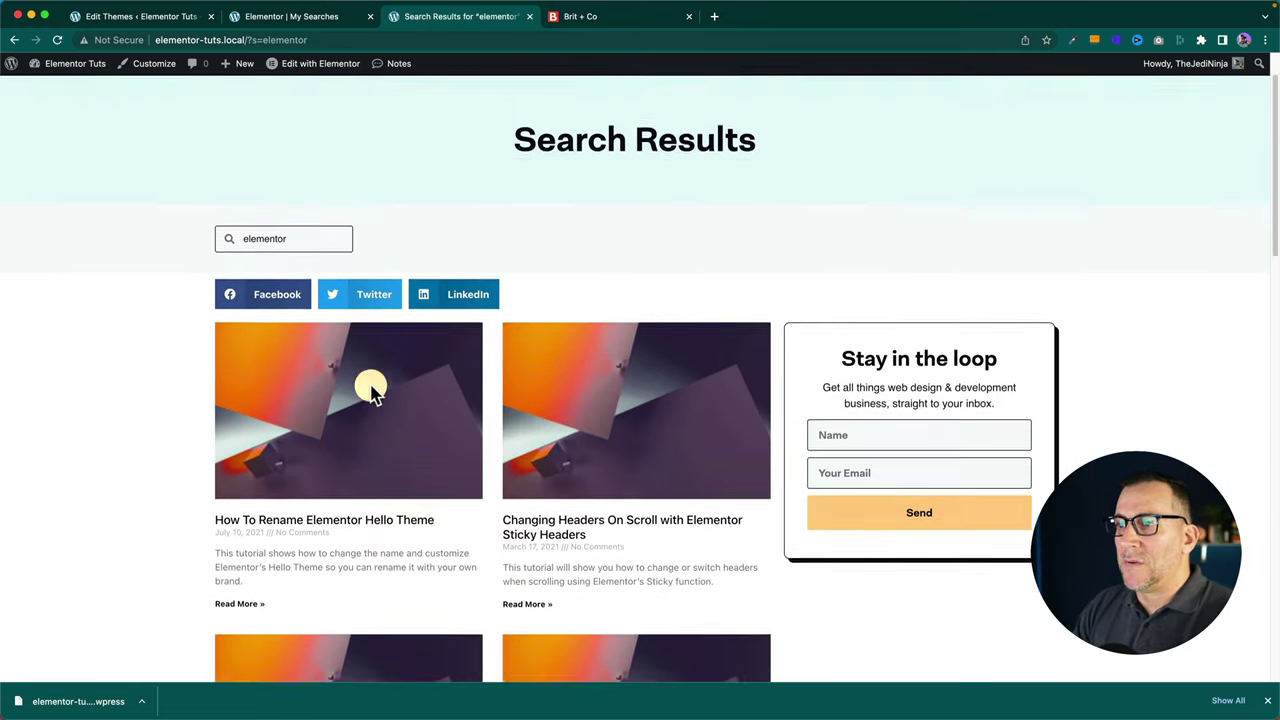
pyautogui.scroll(-9, 372, 380)
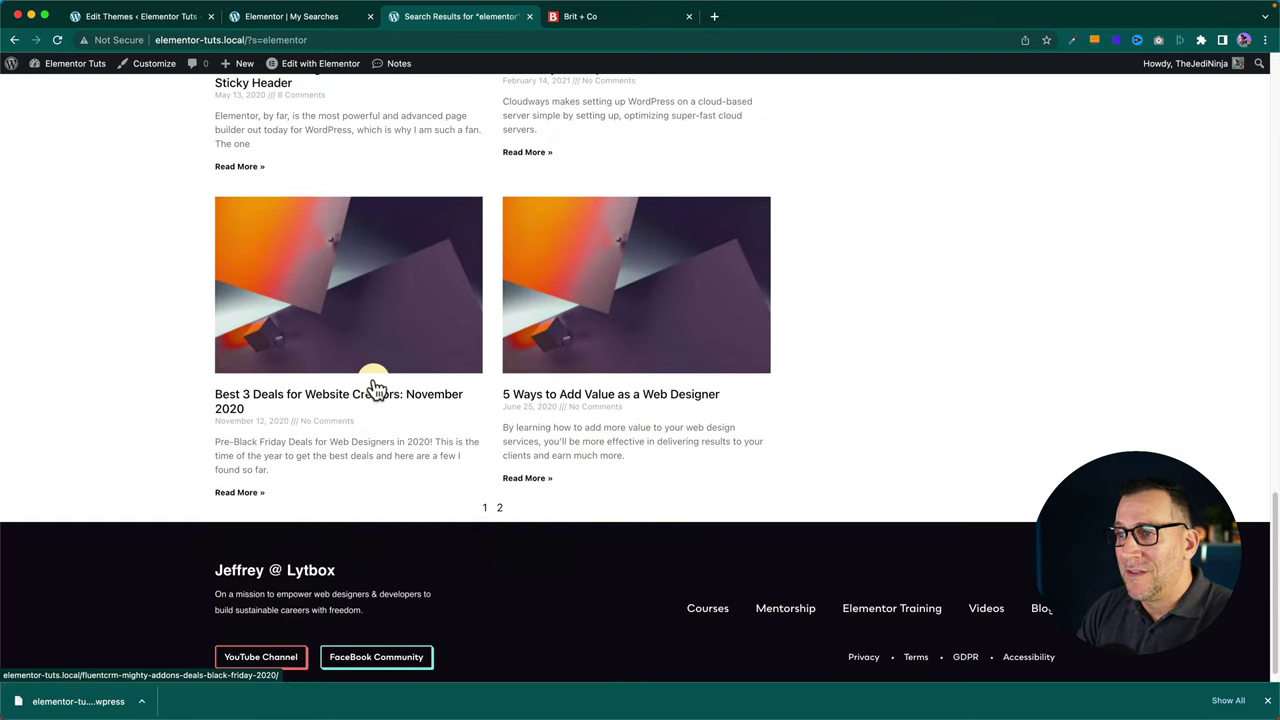
pyautogui.scroll(5, 375, 388)
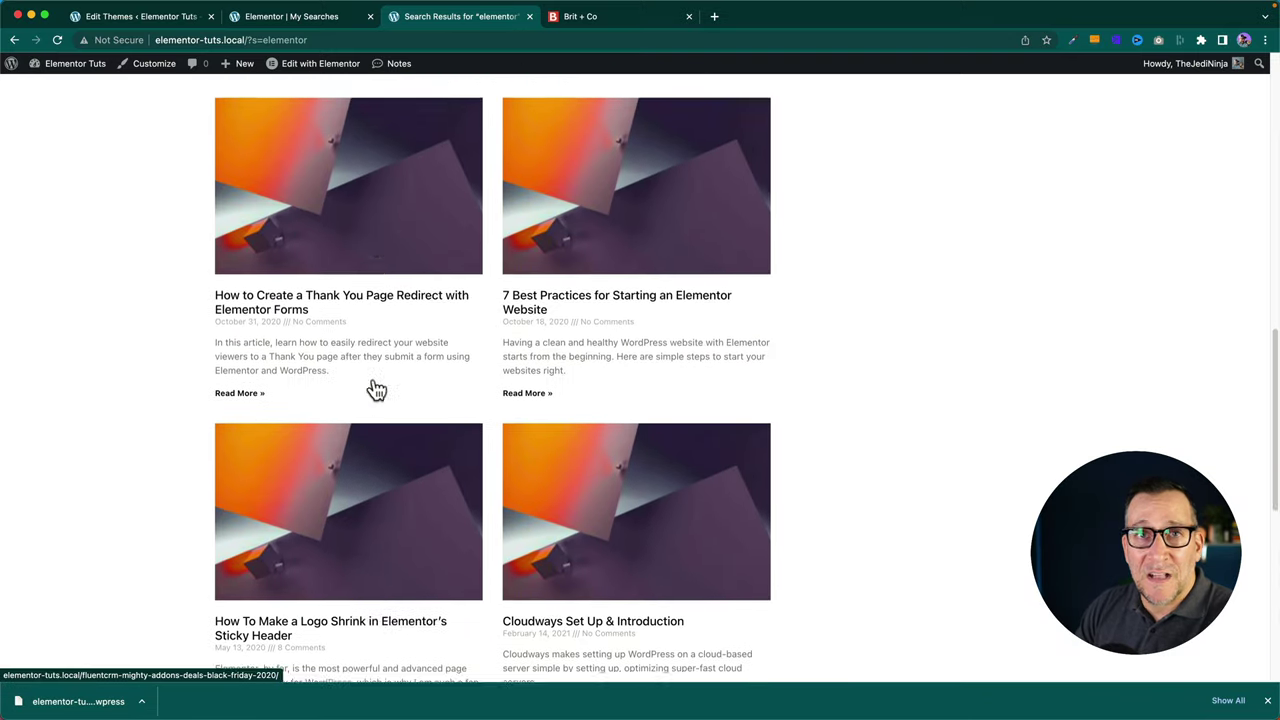
pyautogui.scroll(2, 376, 388)
pyautogui.click(375, 384)
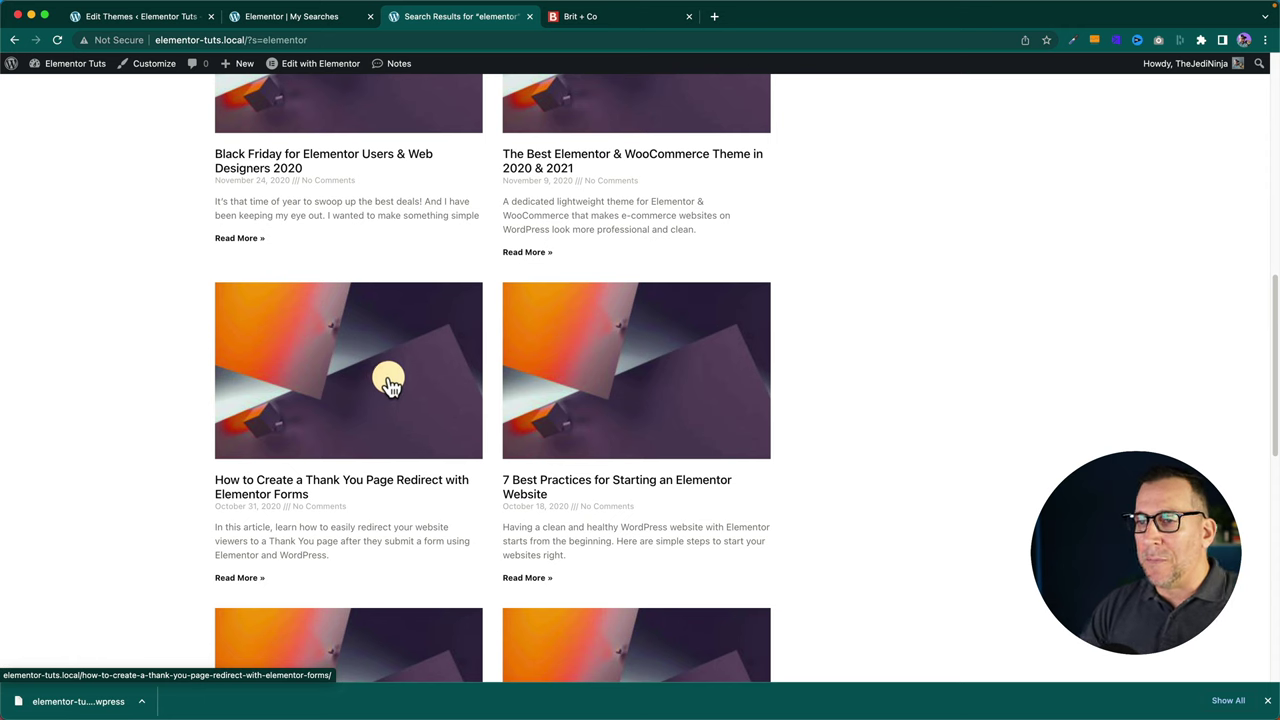
pyautogui.scroll(7, 391, 387)
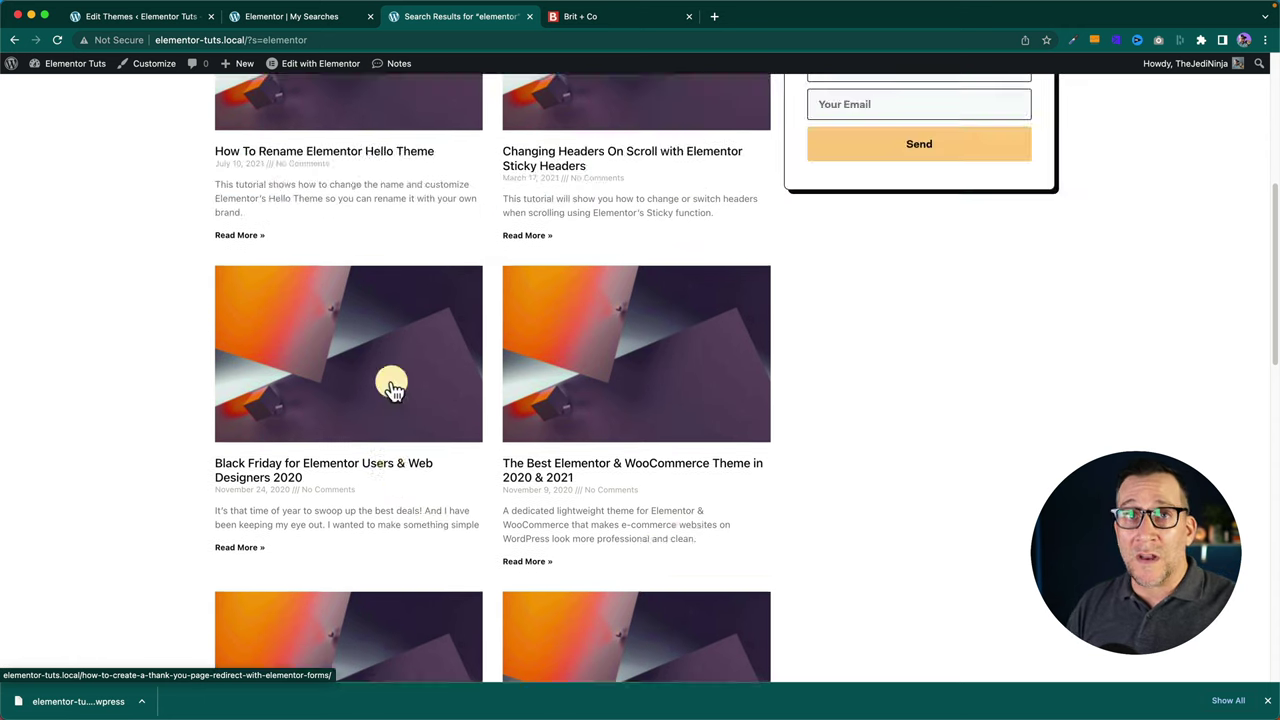
# Delete the wpb_search_filter code block from the child theme's functions.php and update the file
pyautogui.click(150, 16)
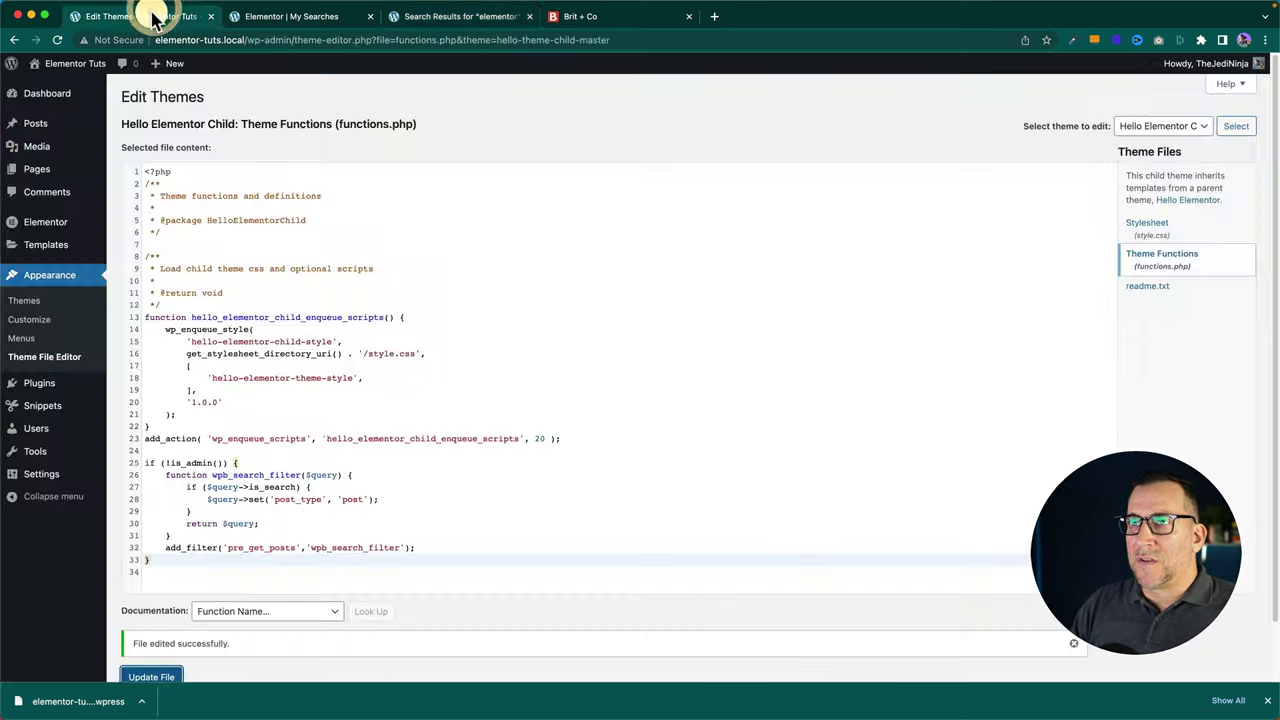
pyautogui.moveTo(143, 462); pyautogui.dragTo(210, 574)
pyautogui.press('BackSpace')
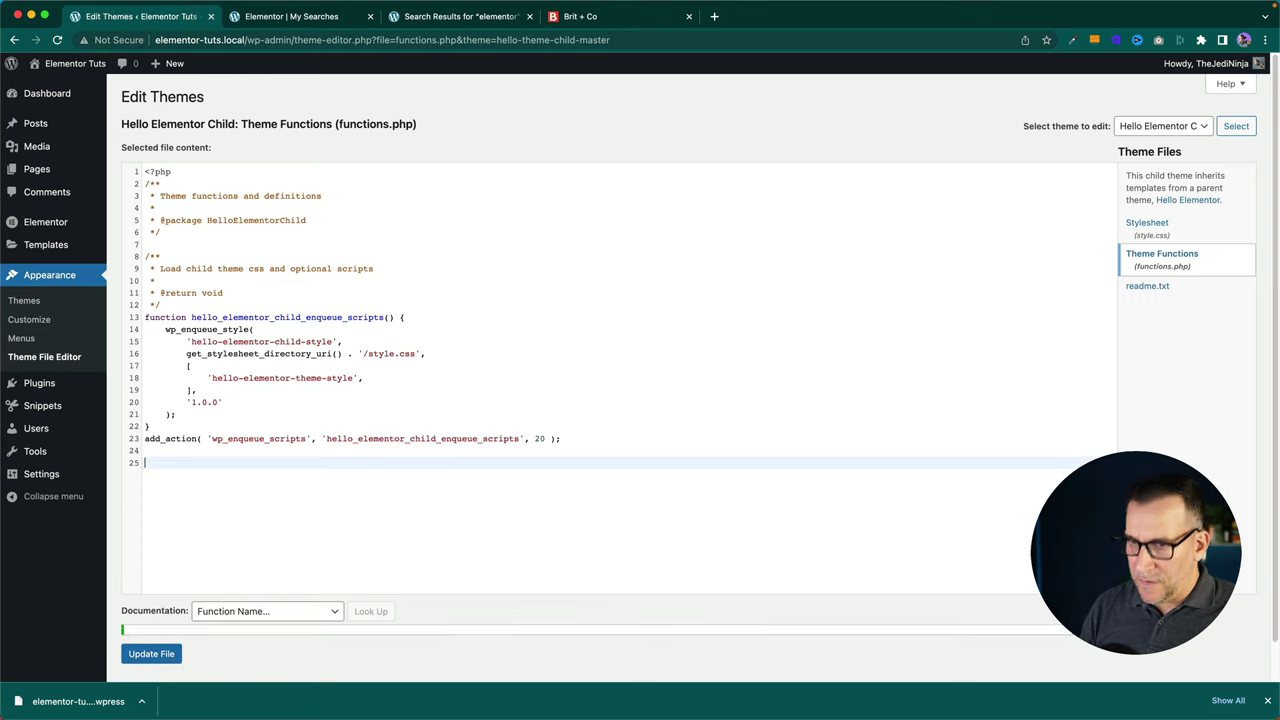
pyautogui.click(160, 642)
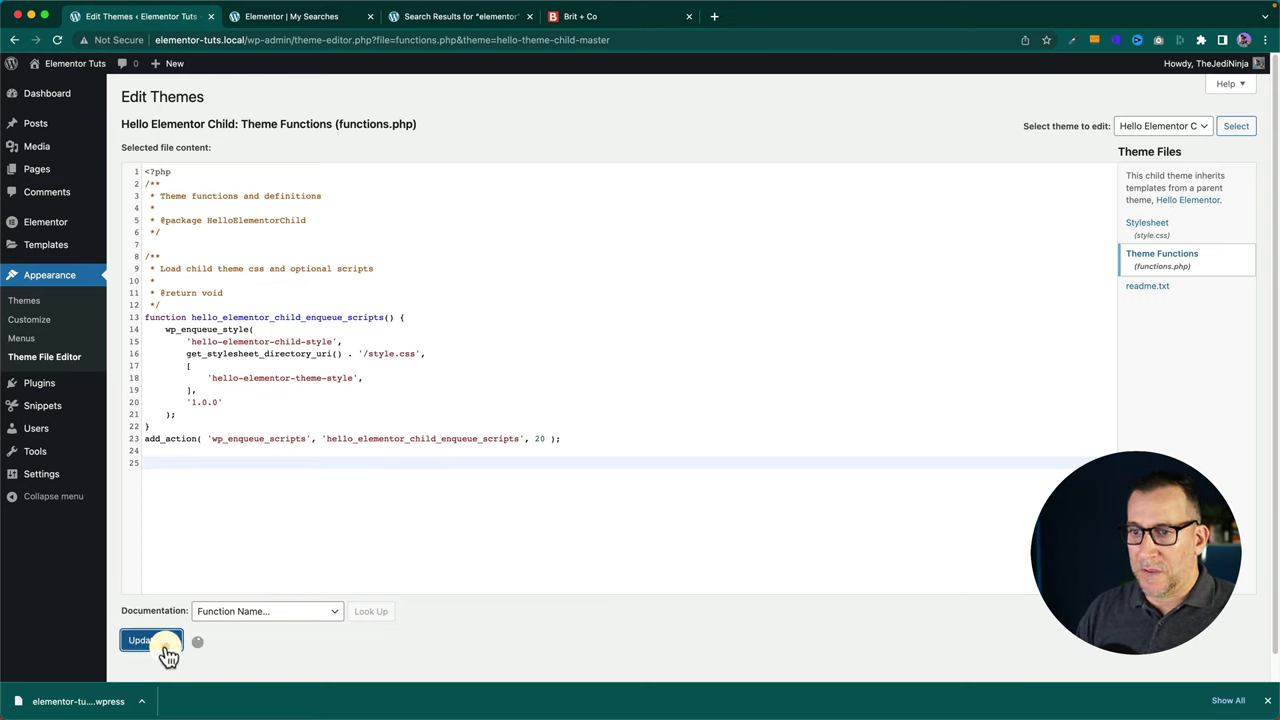
# Reload the "elementor" search results page and check the first listed entries
pyautogui.click(445, 17)
pyautogui.click(57, 42)
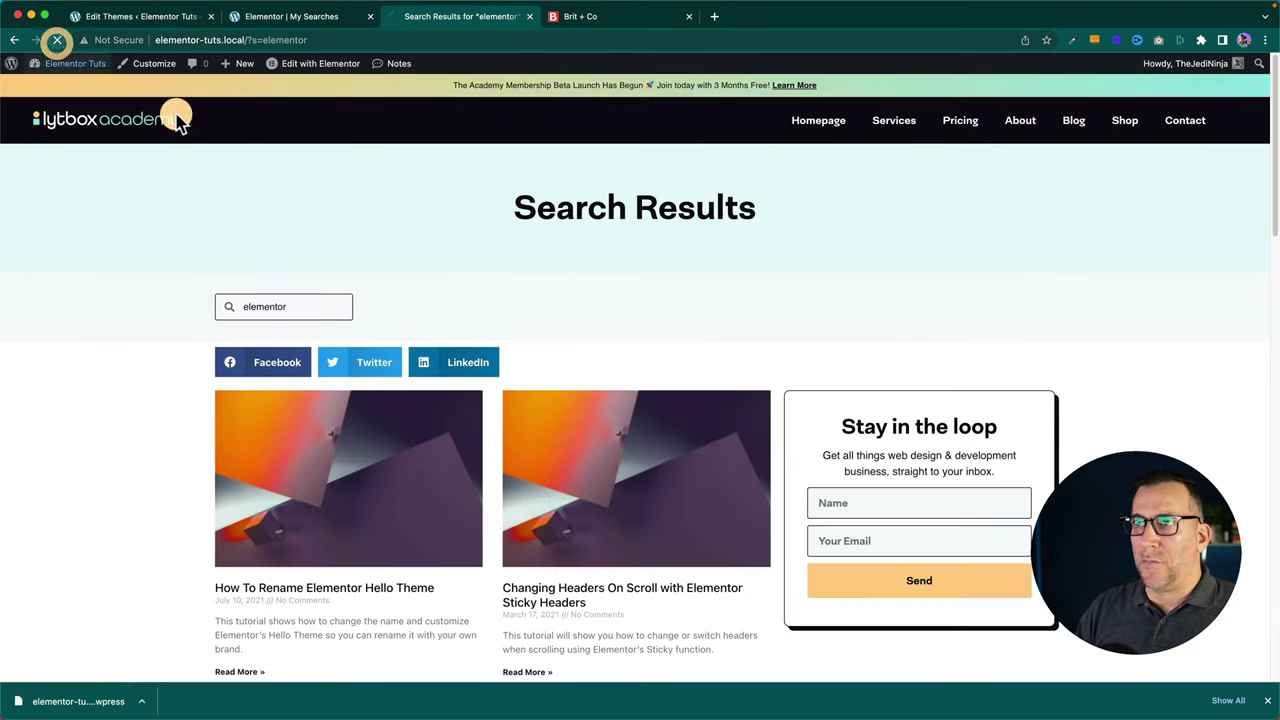
pyautogui.scroll(-2, 310, 390)
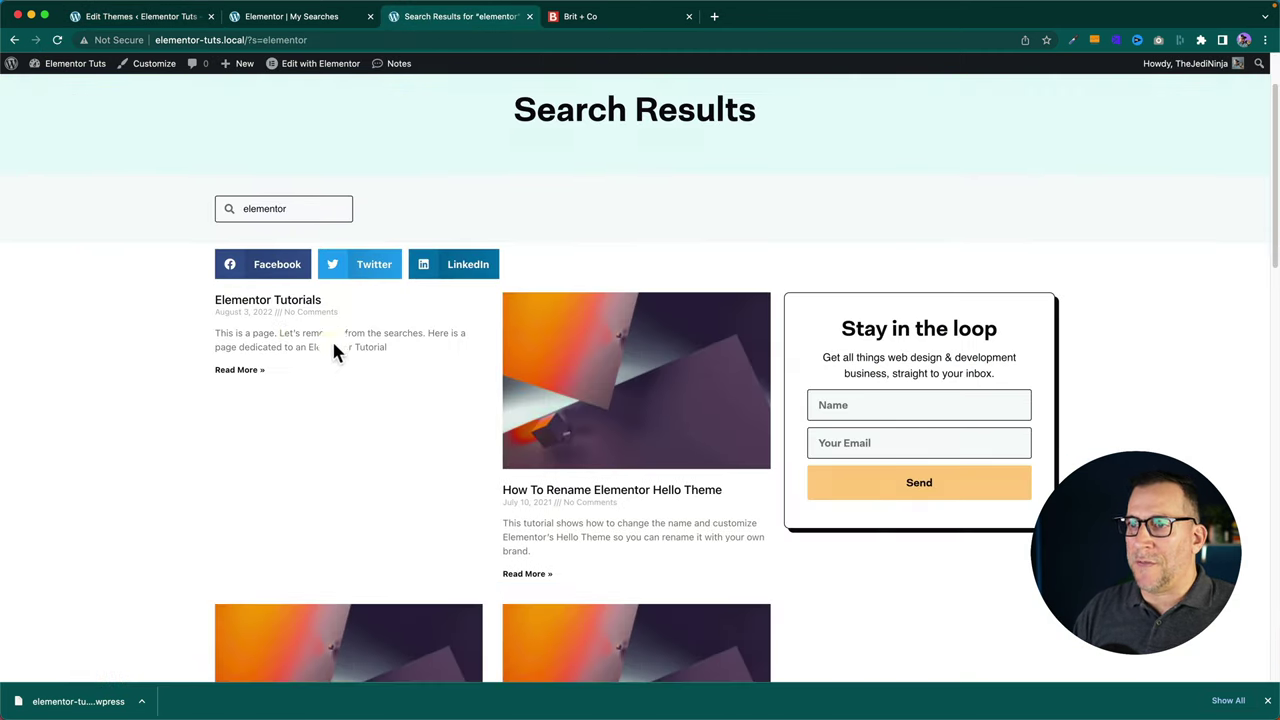
# Open the Snippets plugin from the dashboard and look over its PHP functions, the blank new-snippet form, and the full snippet list
pyautogui.click(150, 17)
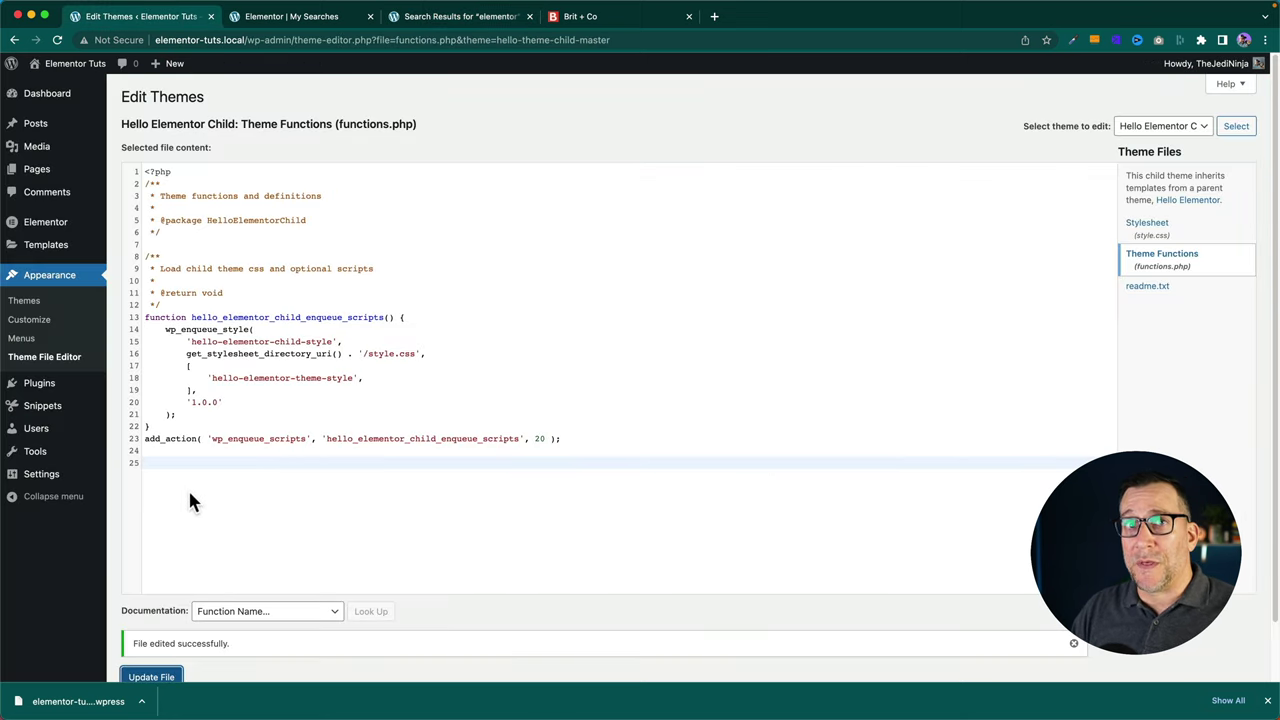
pyautogui.click(40, 405)
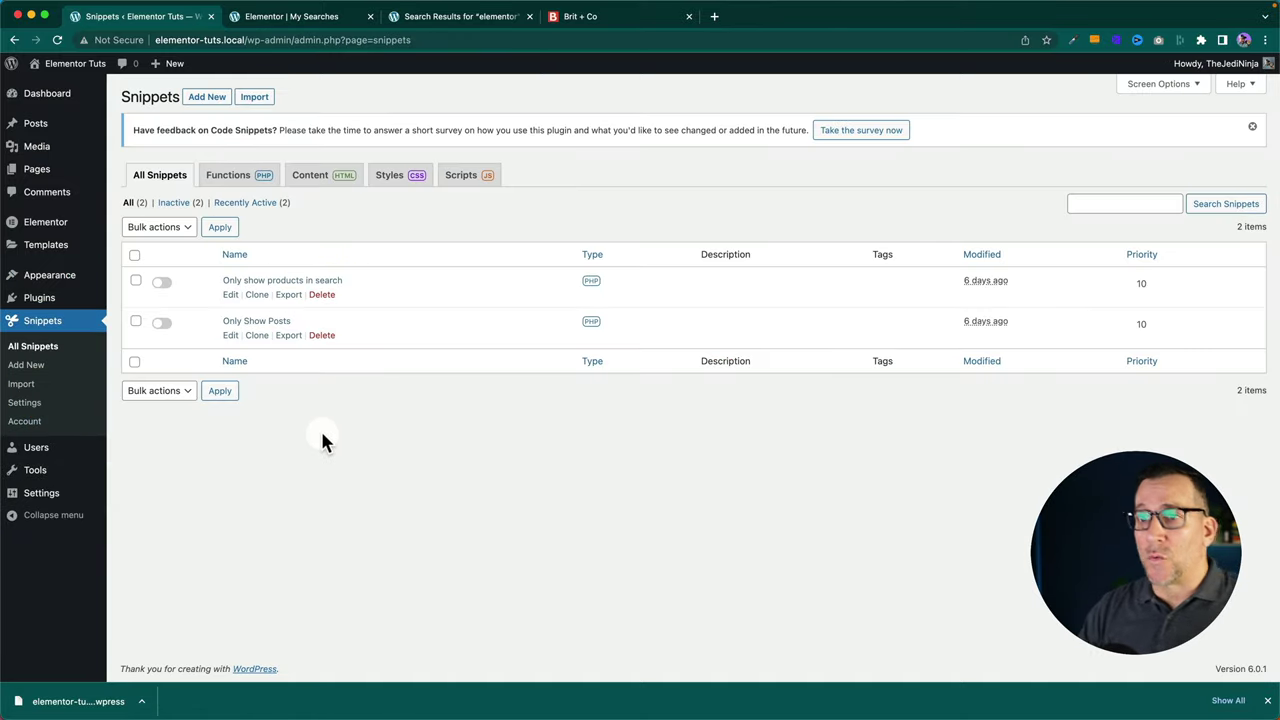
pyautogui.click(232, 180)
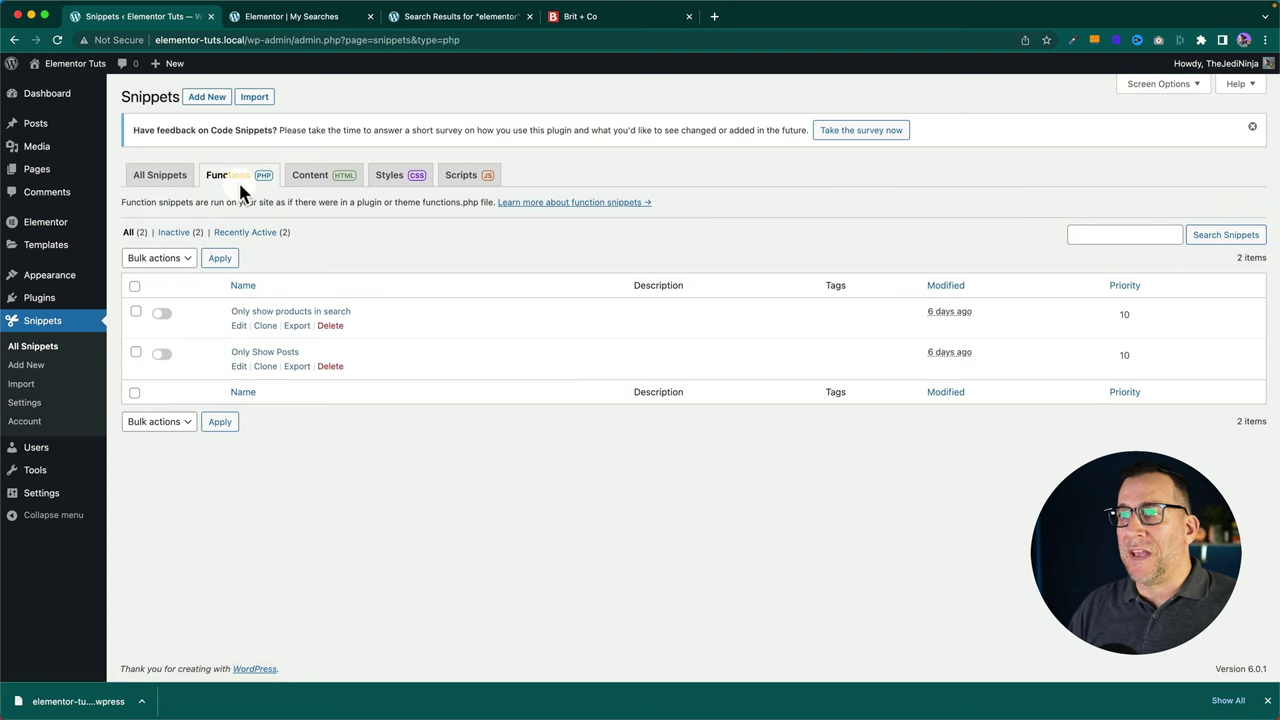
pyautogui.click(208, 97)
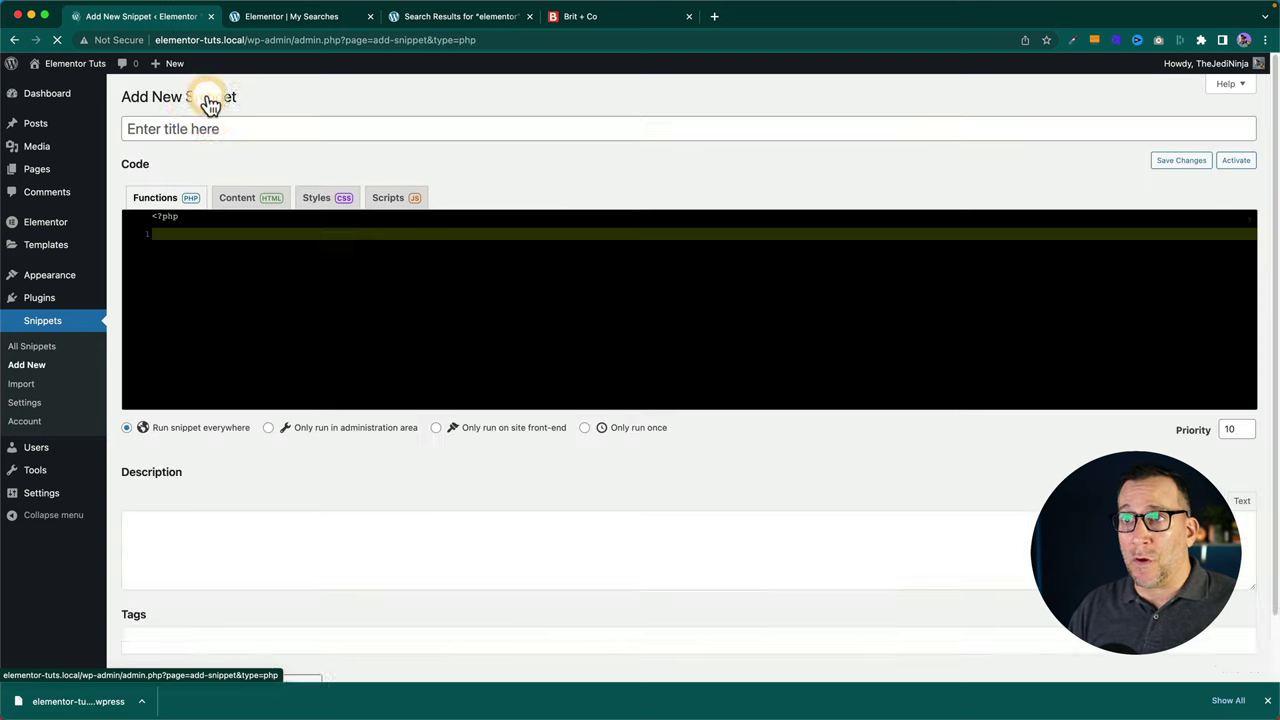
pyautogui.click(42, 350)
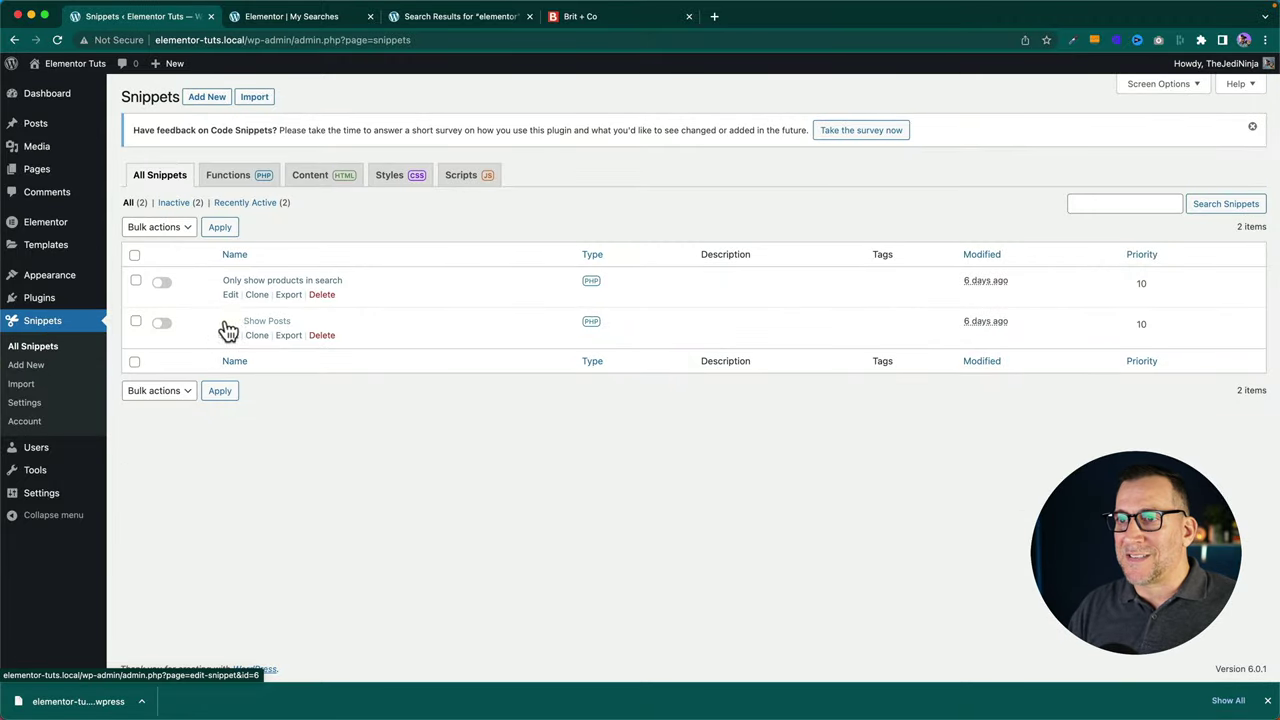
# Review the Only Show Posts snippet's title and code, save it, and activate it from the All Snippets list
pyautogui.click(260, 326)
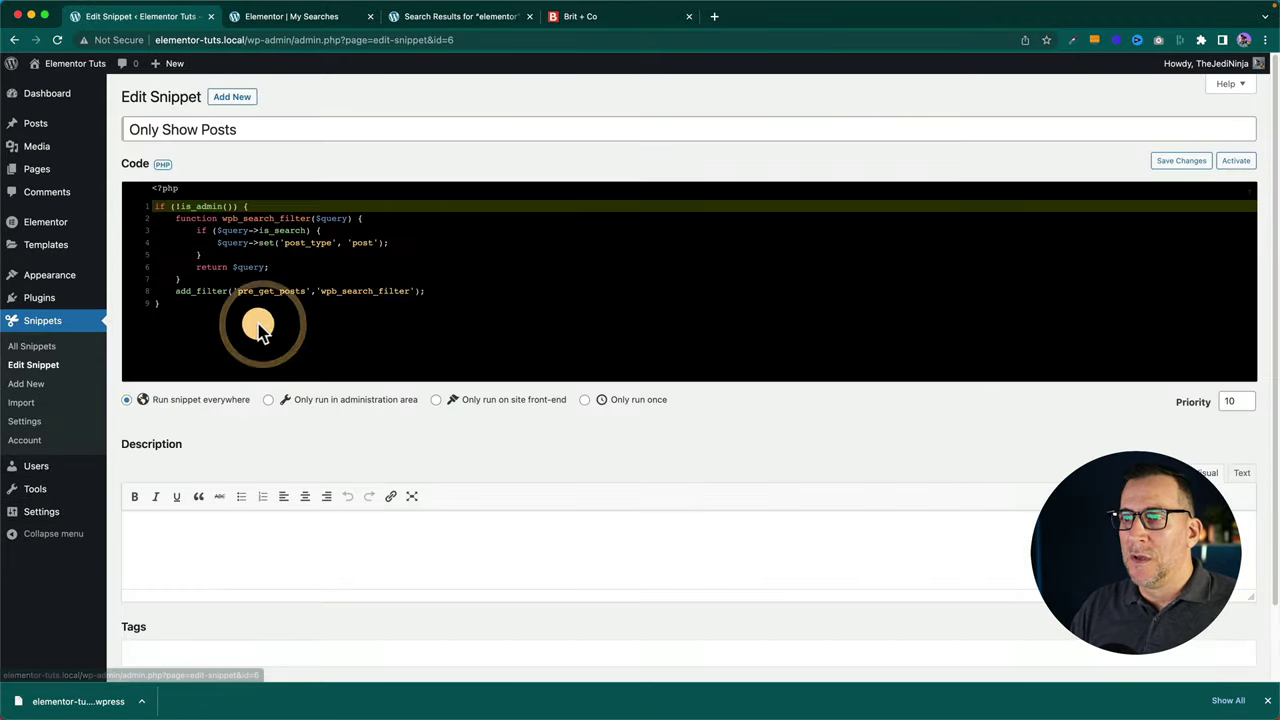
pyautogui.moveTo(237, 130); pyautogui.dragTo(118, 140)
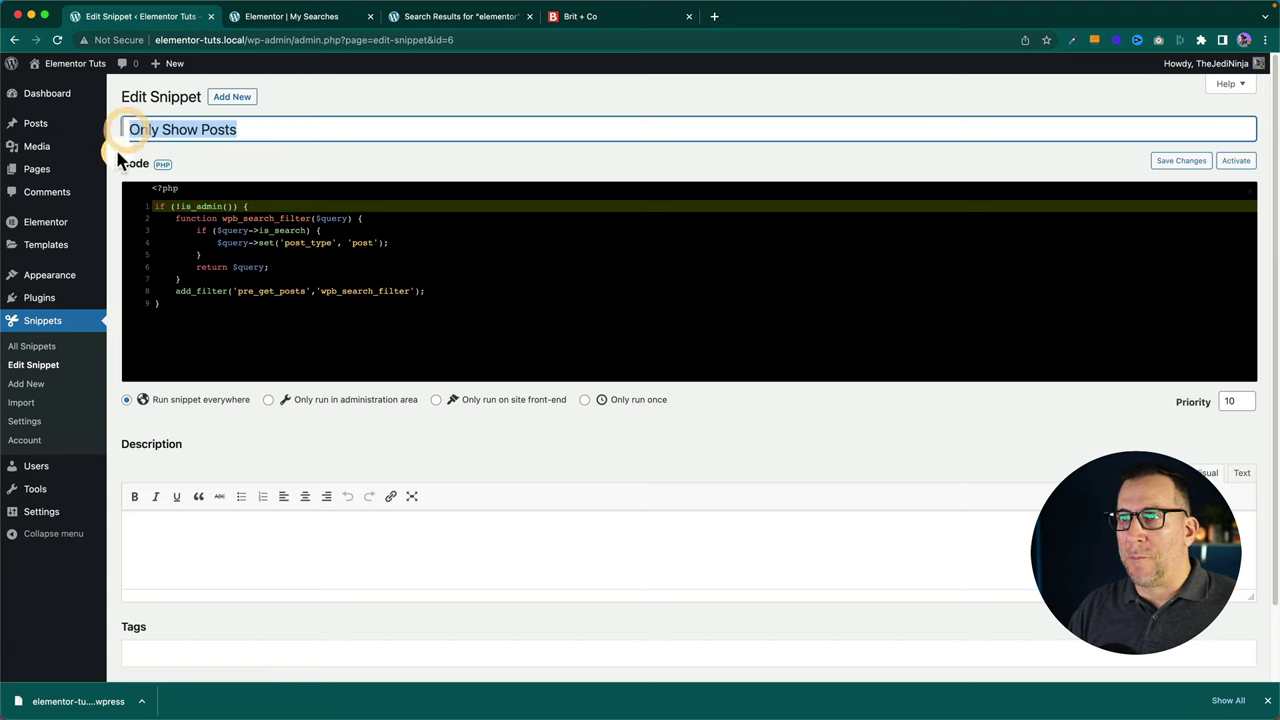
pyautogui.click(168, 205)
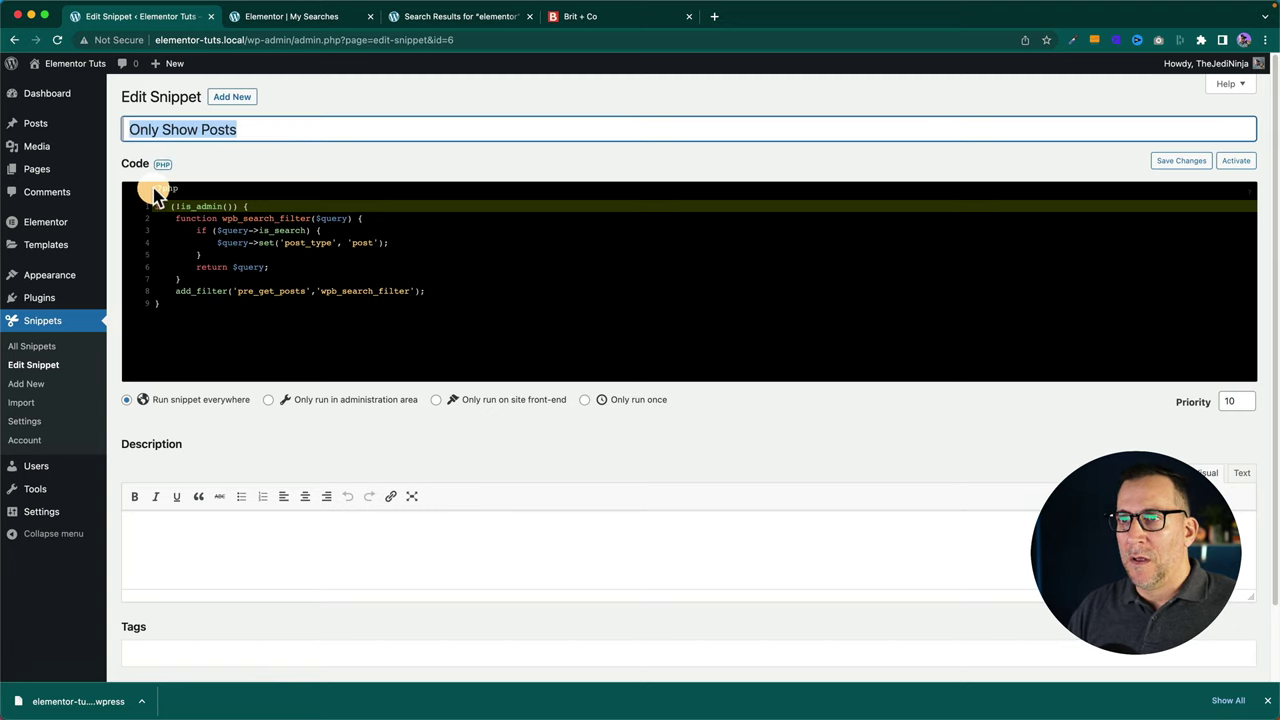
pyautogui.moveTo(200, 318); pyautogui.dragTo(145, 210)
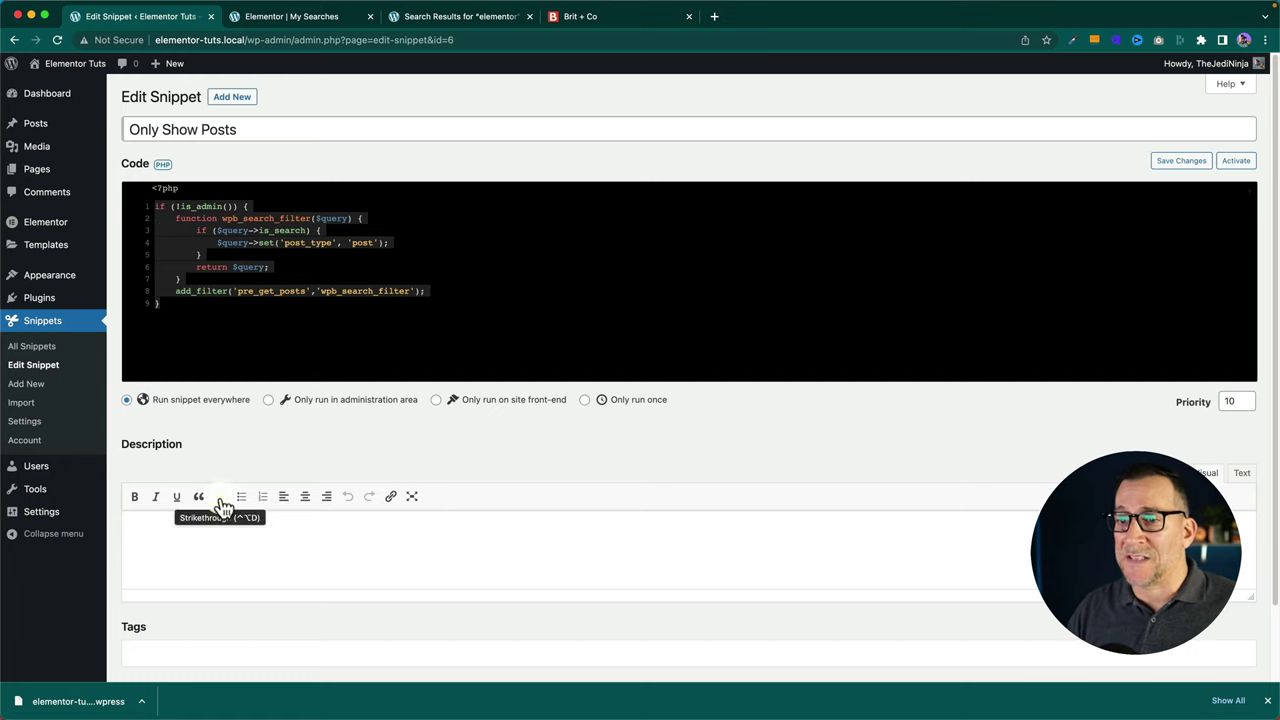
pyautogui.scroll(-2, 222, 520)
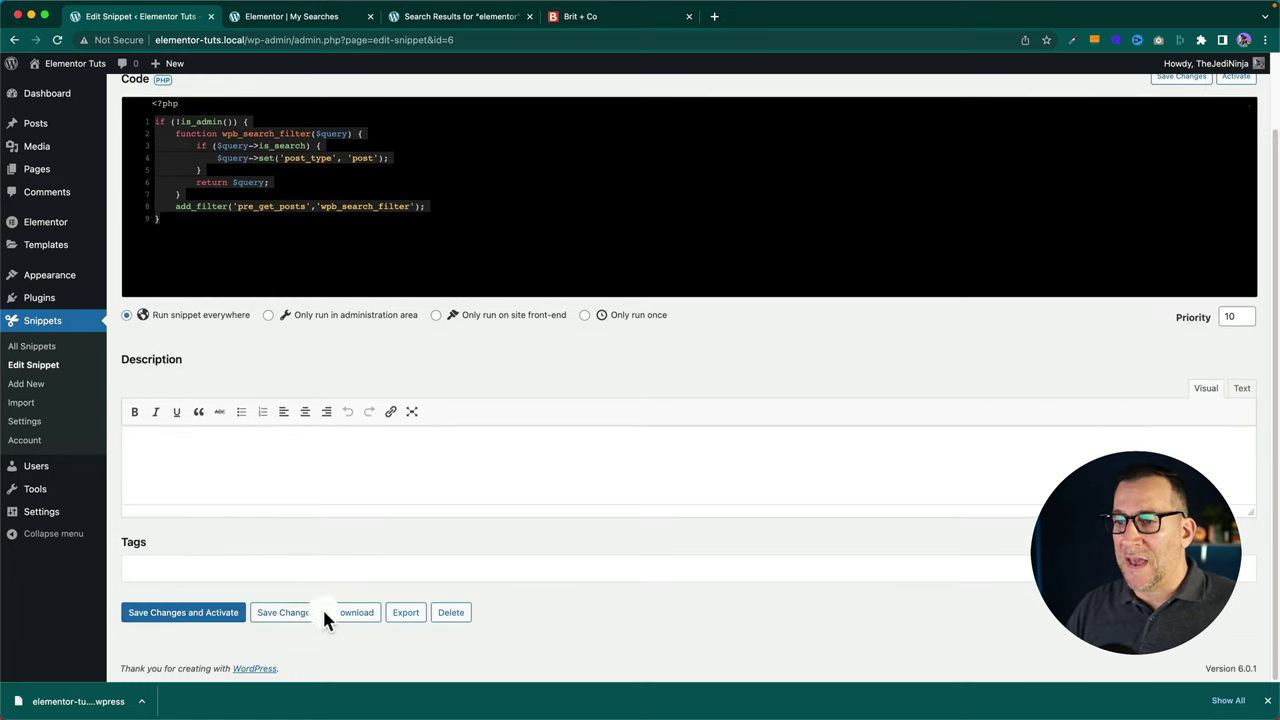
pyautogui.click(285, 612)
pyautogui.click(30, 350)
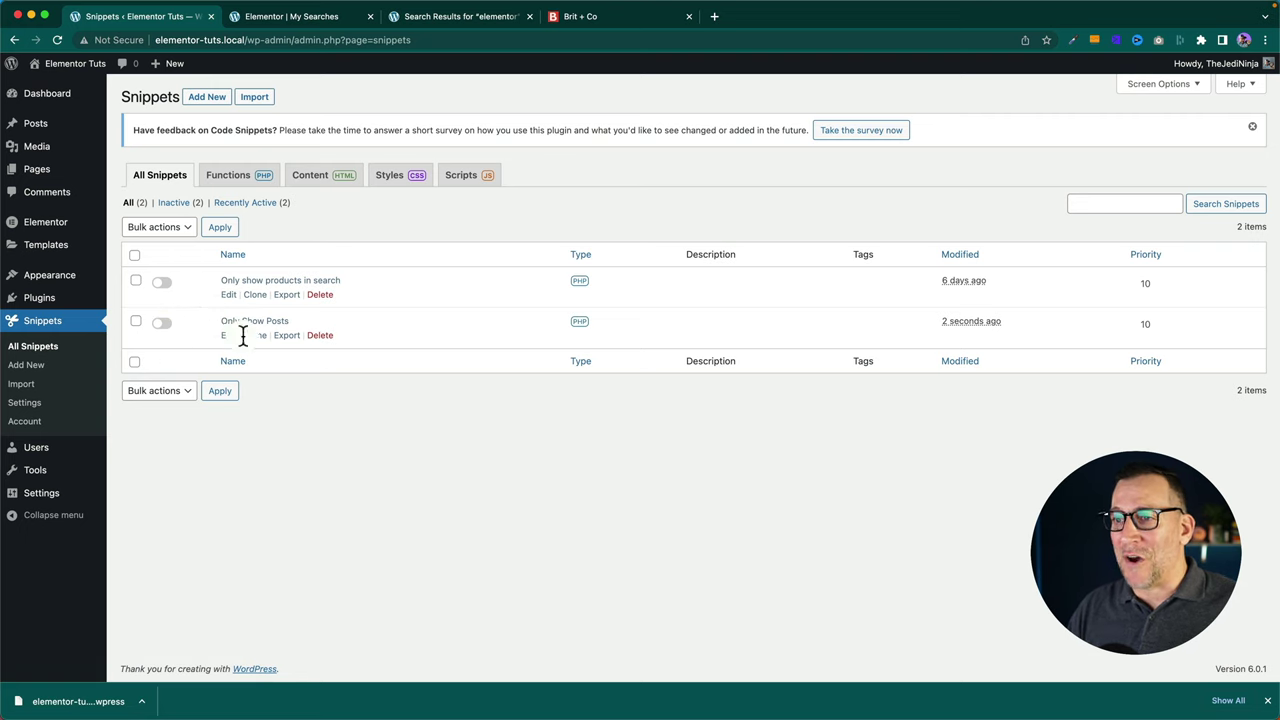
pyautogui.click(162, 325)
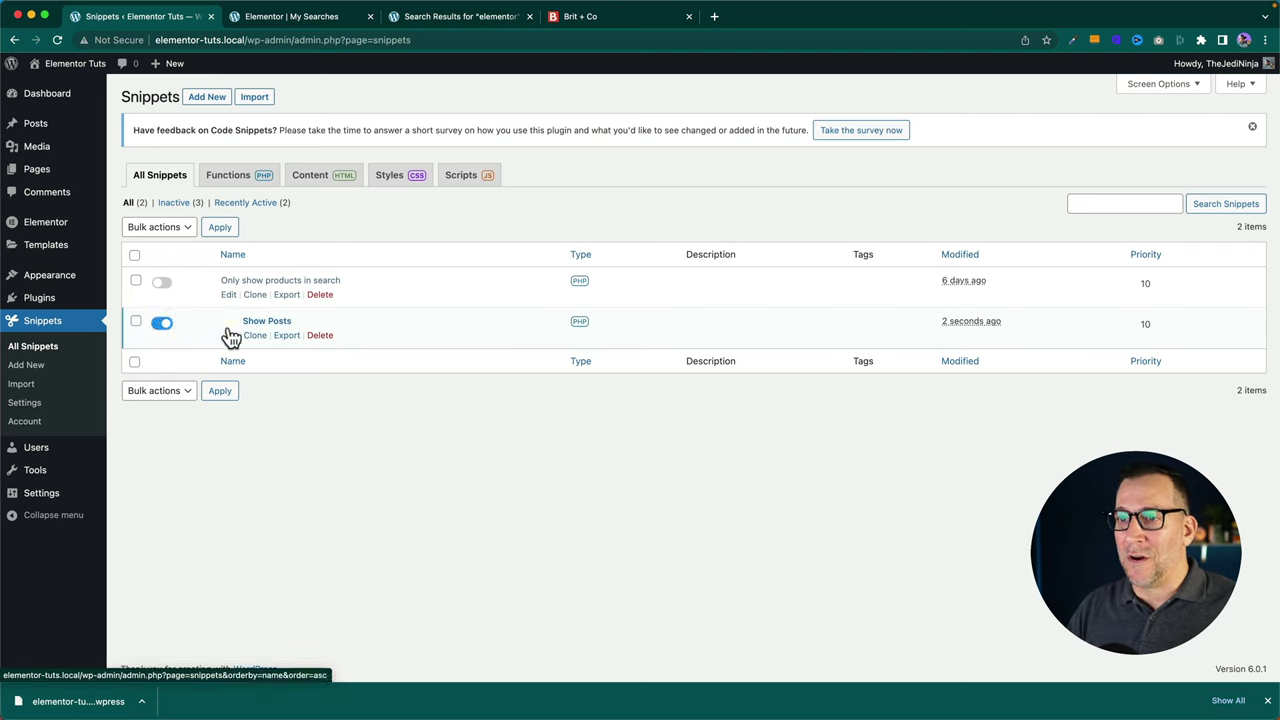
# Reload the "elementor" search results page to check its entries with the Only Show Posts snippet active
pyautogui.click(152, 325)
pyautogui.click(470, 16)
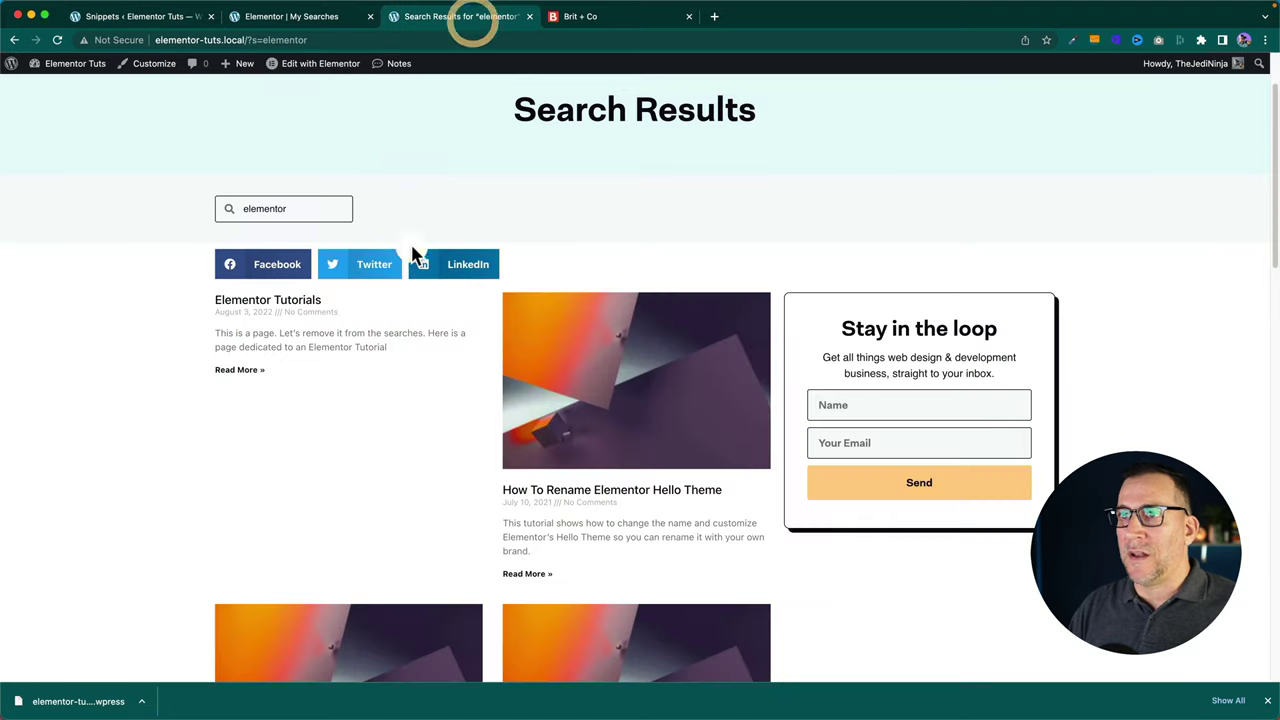
pyautogui.click(57, 40)
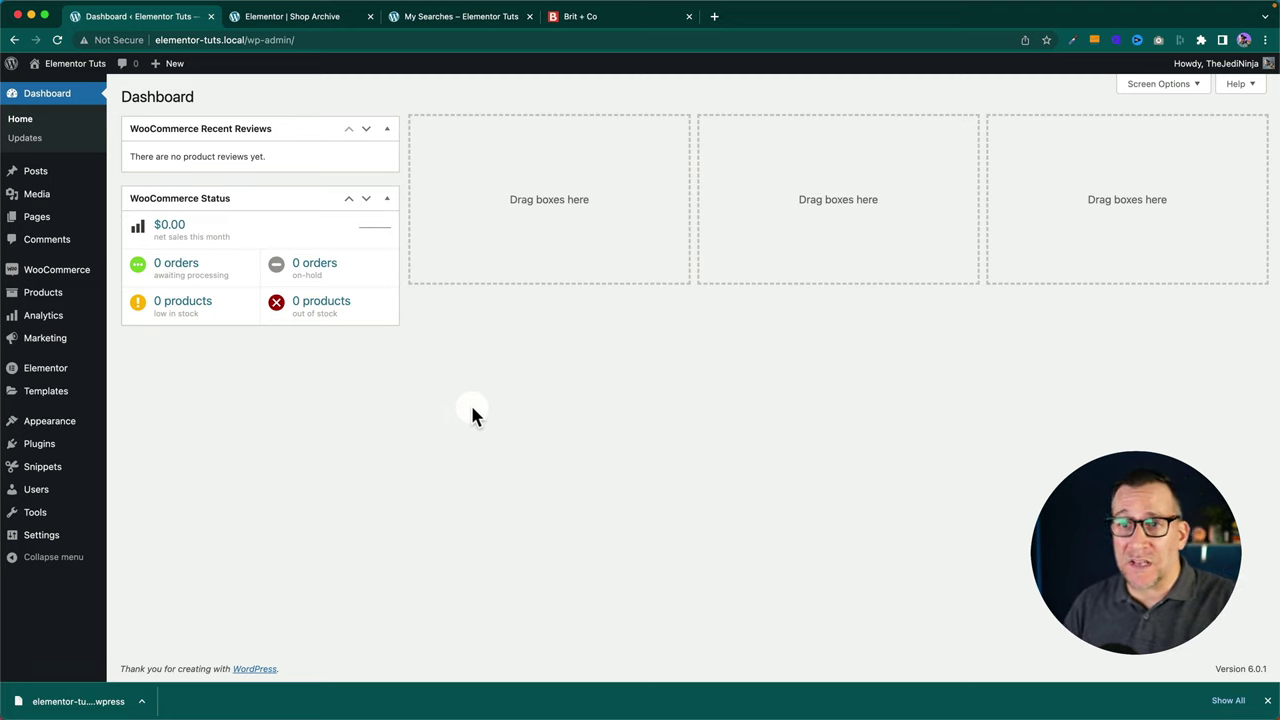
# Find WooCommerce among the installed plugins and view the live Shop page with its search form
pyautogui.click(45, 443)
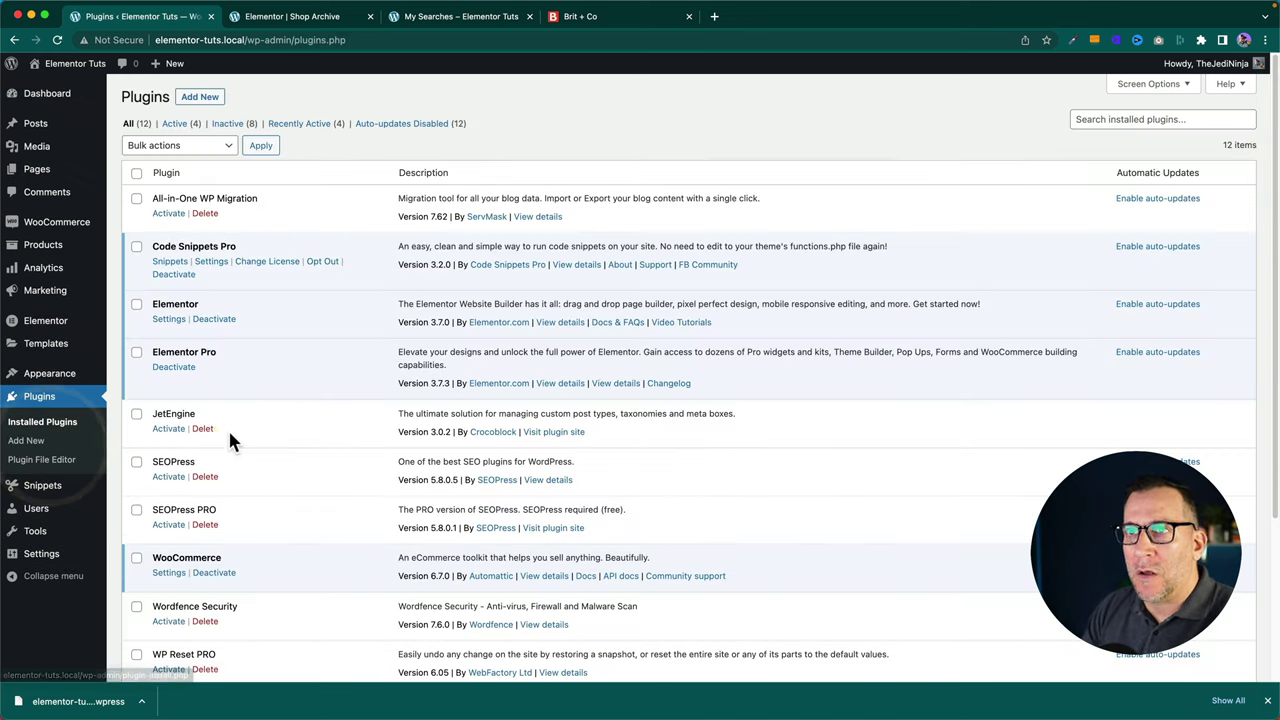
pyautogui.scroll(-2, 228, 443)
pyautogui.scroll(-1, 200, 480)
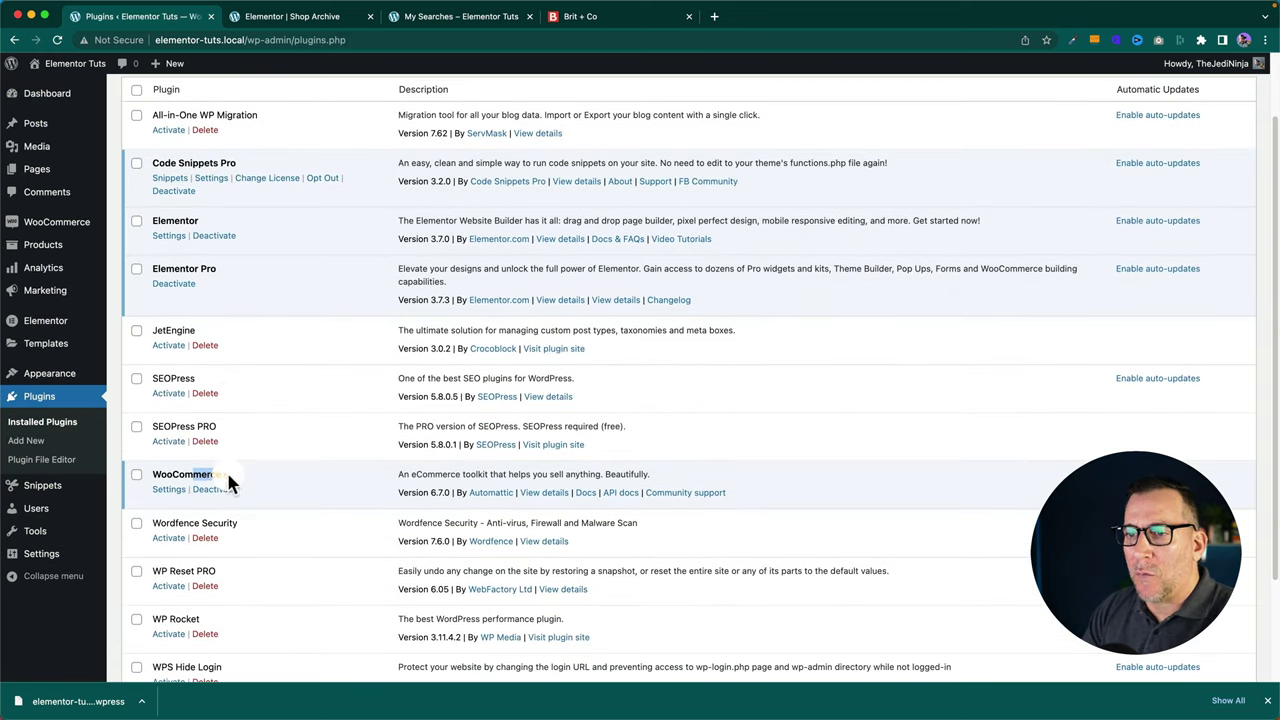
pyautogui.moveTo(183, 472); pyautogui.dragTo(157, 474)
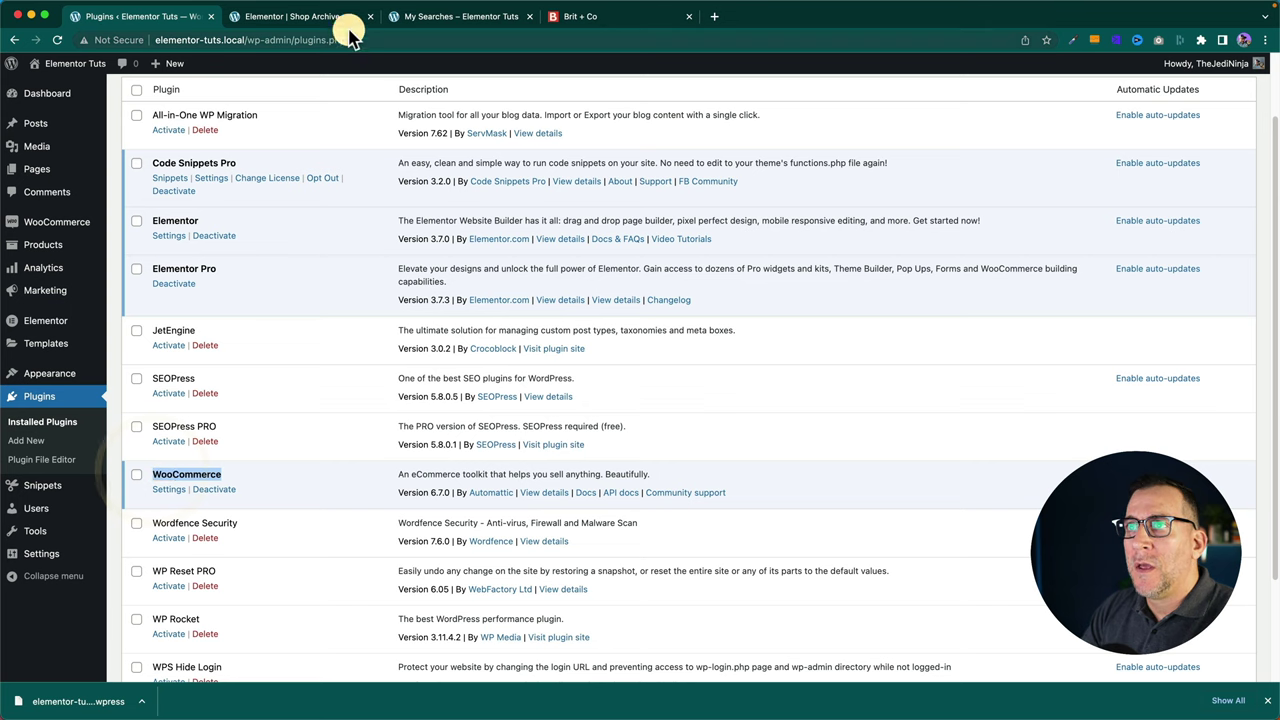
pyautogui.click(452, 18)
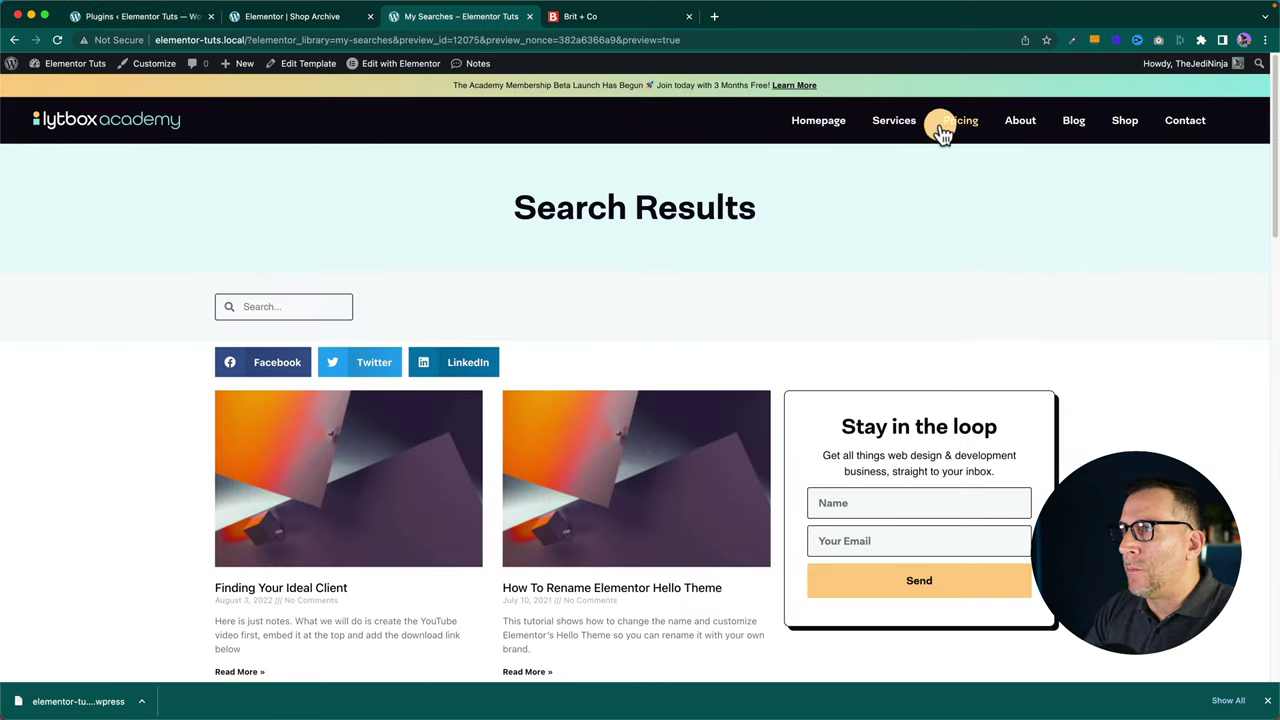
pyautogui.click(1116, 121)
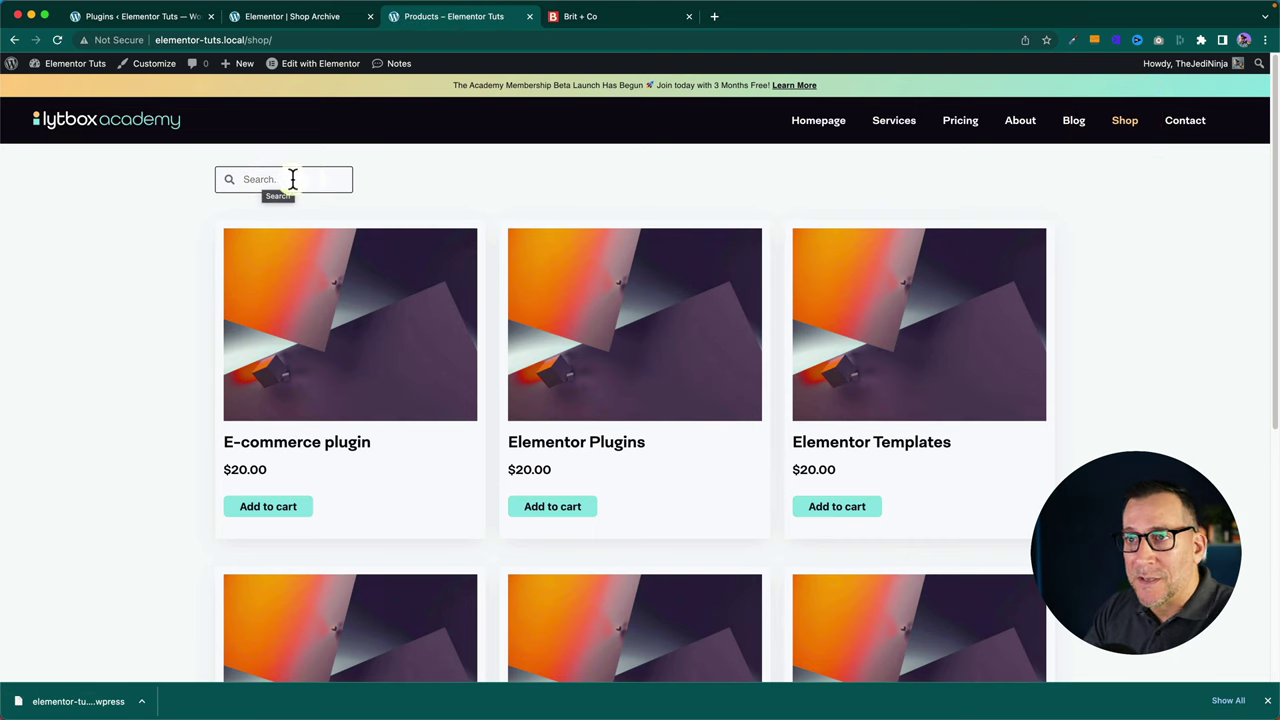
# Delete the category filter list beside the search form in the Shop Archive template
pyautogui.click(309, 16)
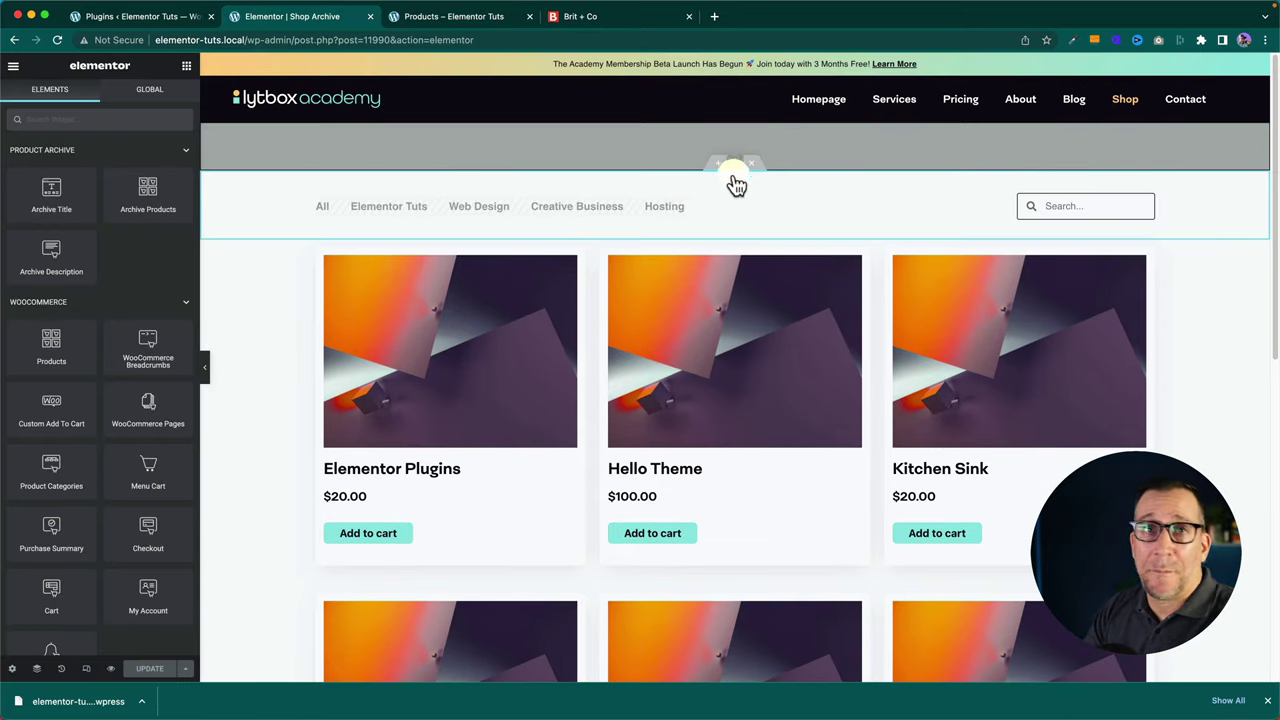
pyautogui.rightClick(683, 207)
pyautogui.click(713, 395)
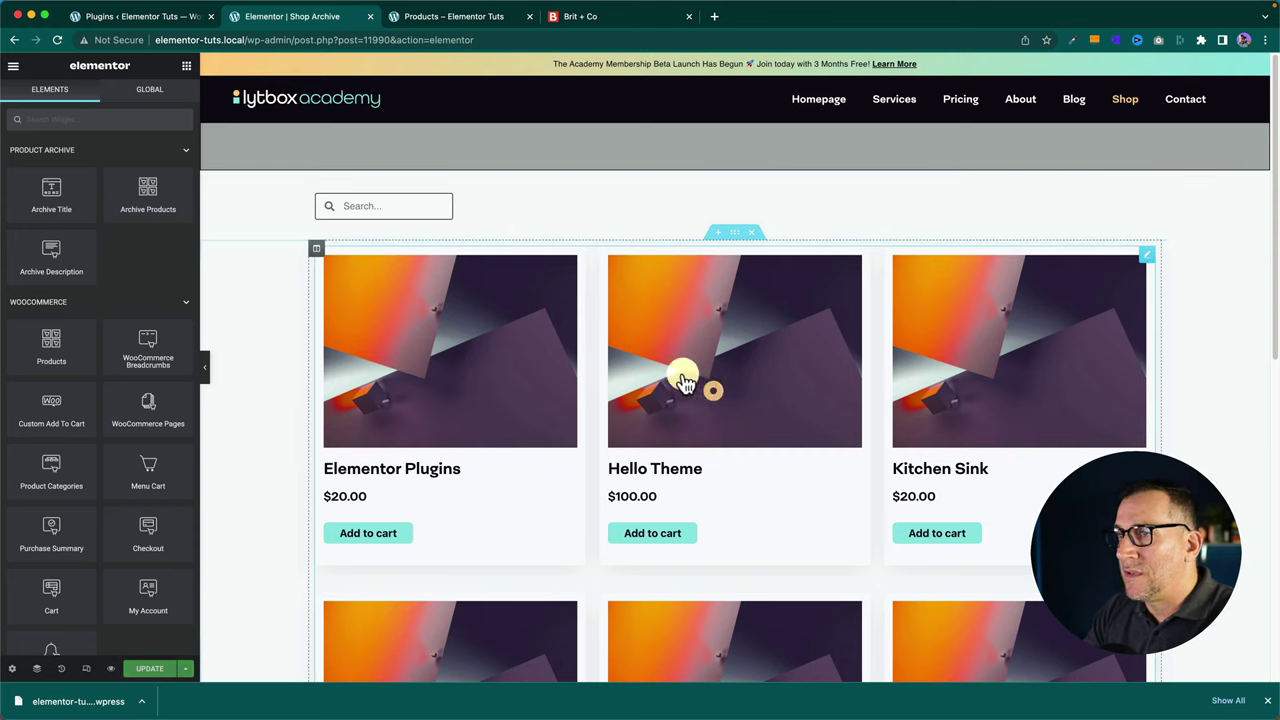
# Examine the content and style settings of the Search Form widget in the Shop Archive template
pyautogui.click(450, 207)
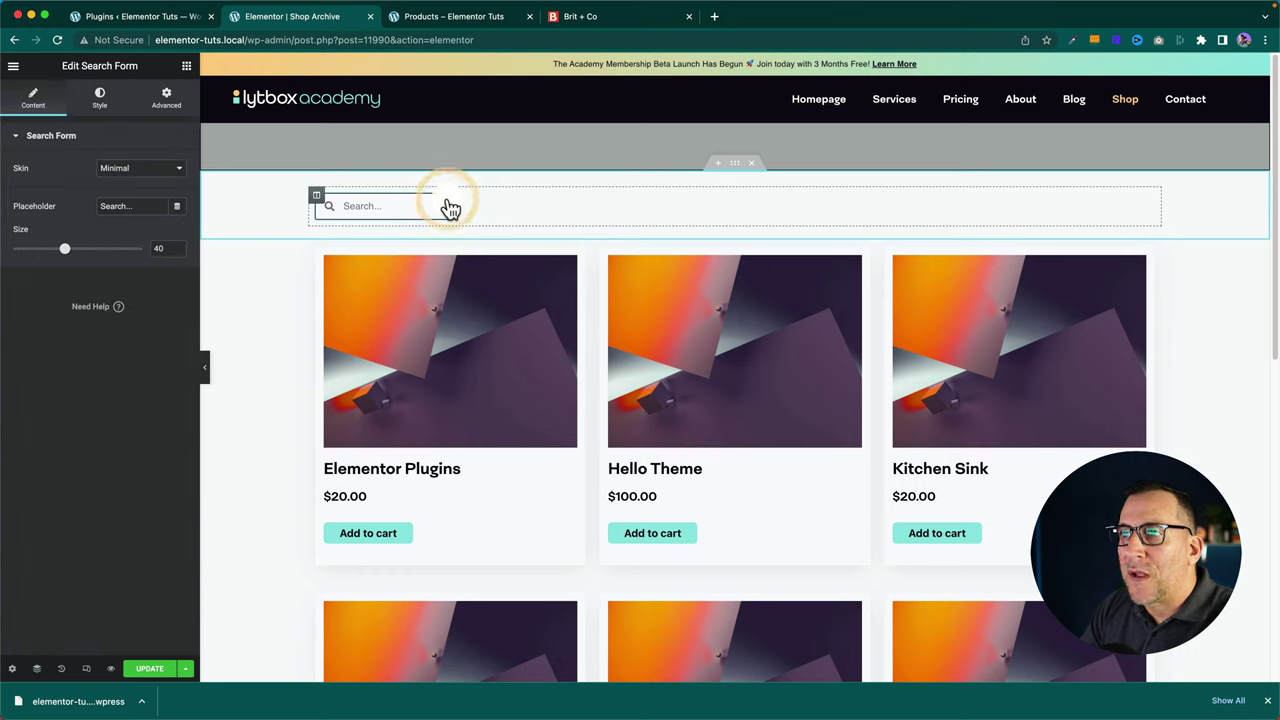
pyautogui.moveTo(140, 65); pyautogui.dragTo(63, 65)
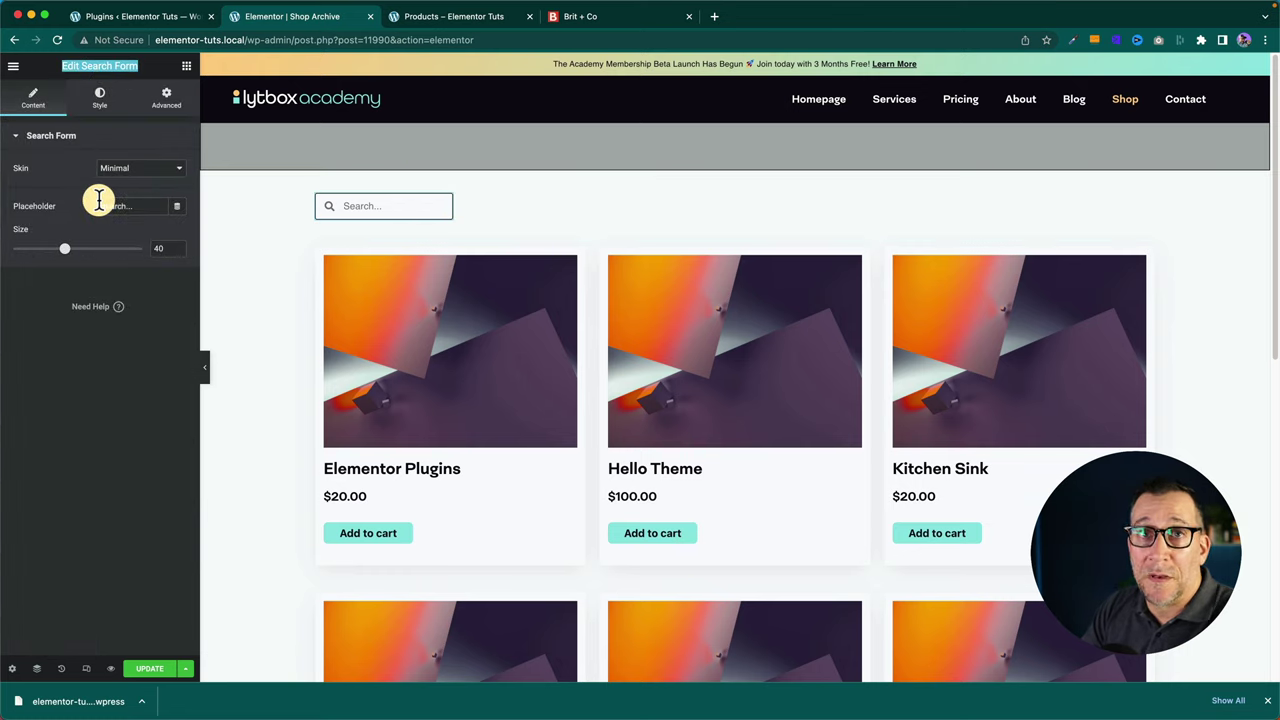
pyautogui.click(95, 97)
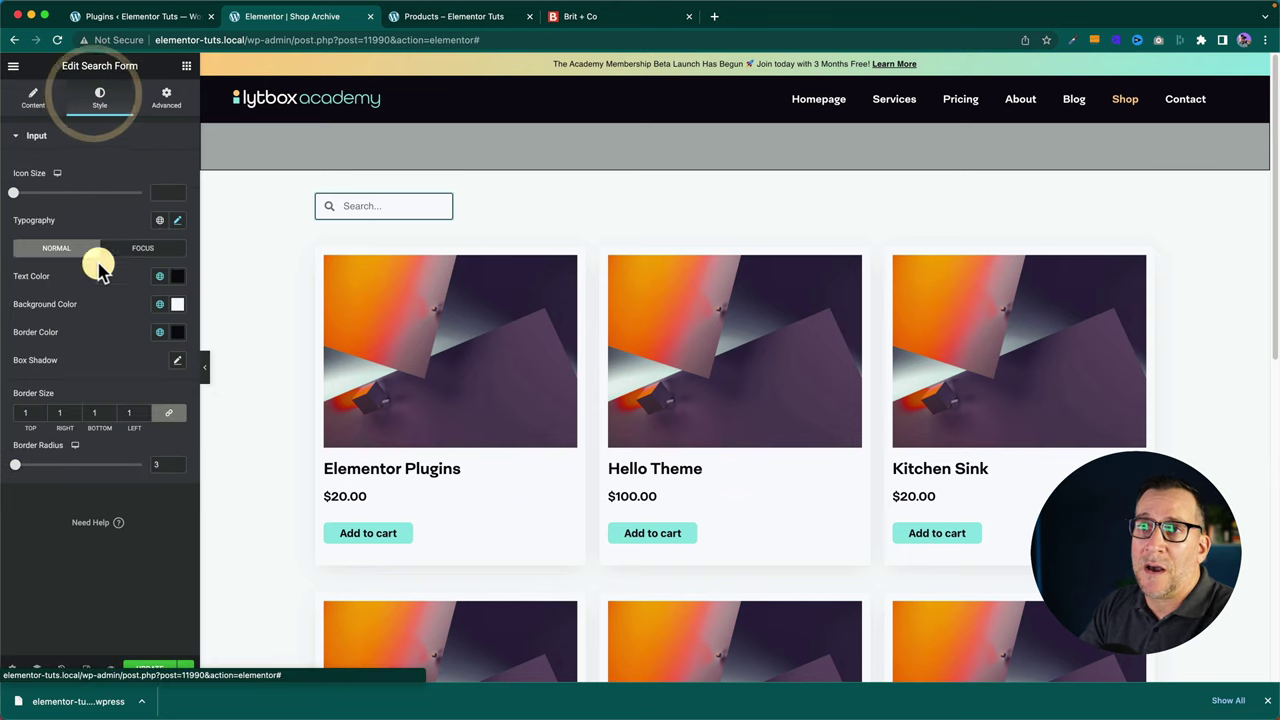
pyautogui.click(33, 100)
# Look through the products on the live Shop page, search it for "elementor", and browse the results
pyautogui.click(450, 16)
pyautogui.click(252, 179)
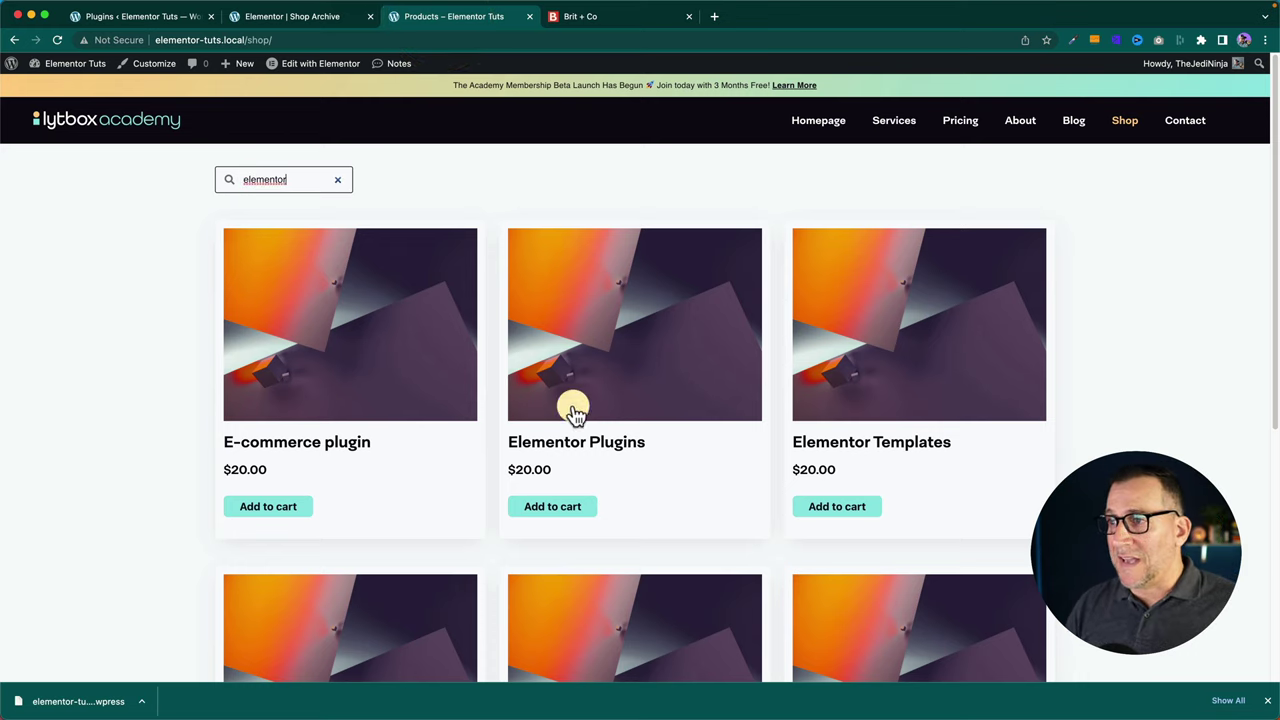
pyautogui.scroll(-5, 775, 433)
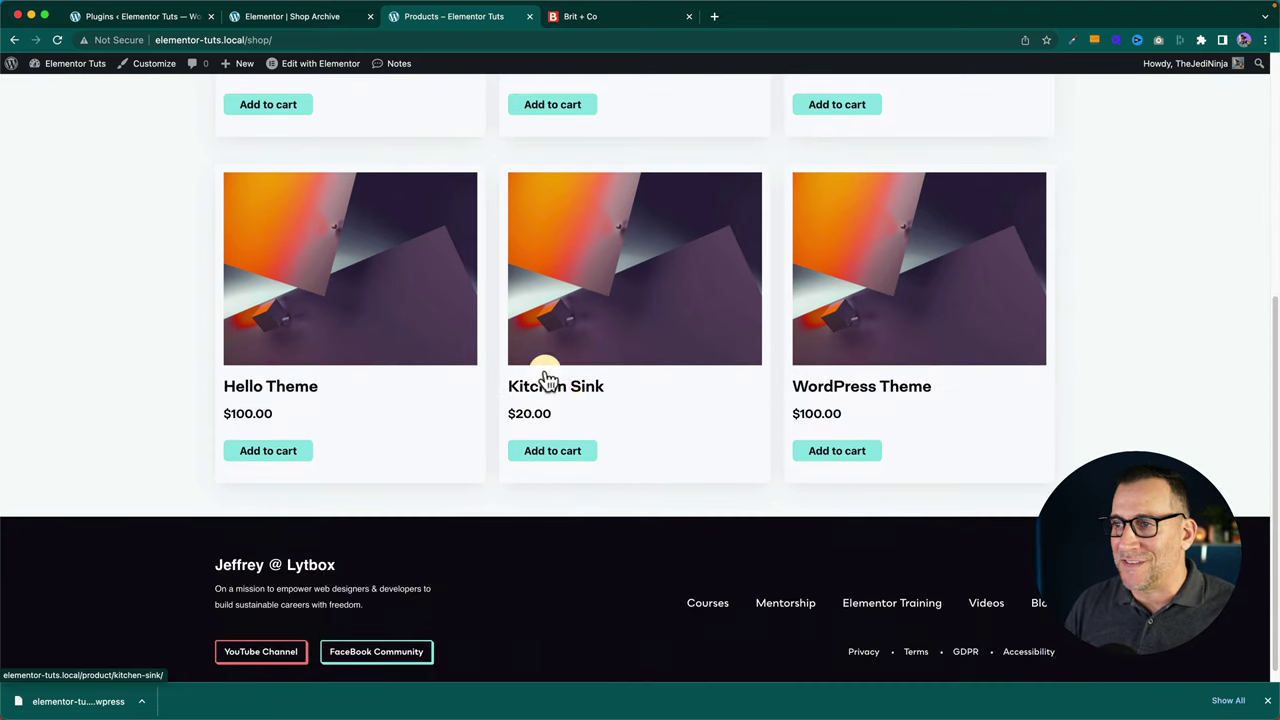
pyautogui.scroll(5, 492, 376)
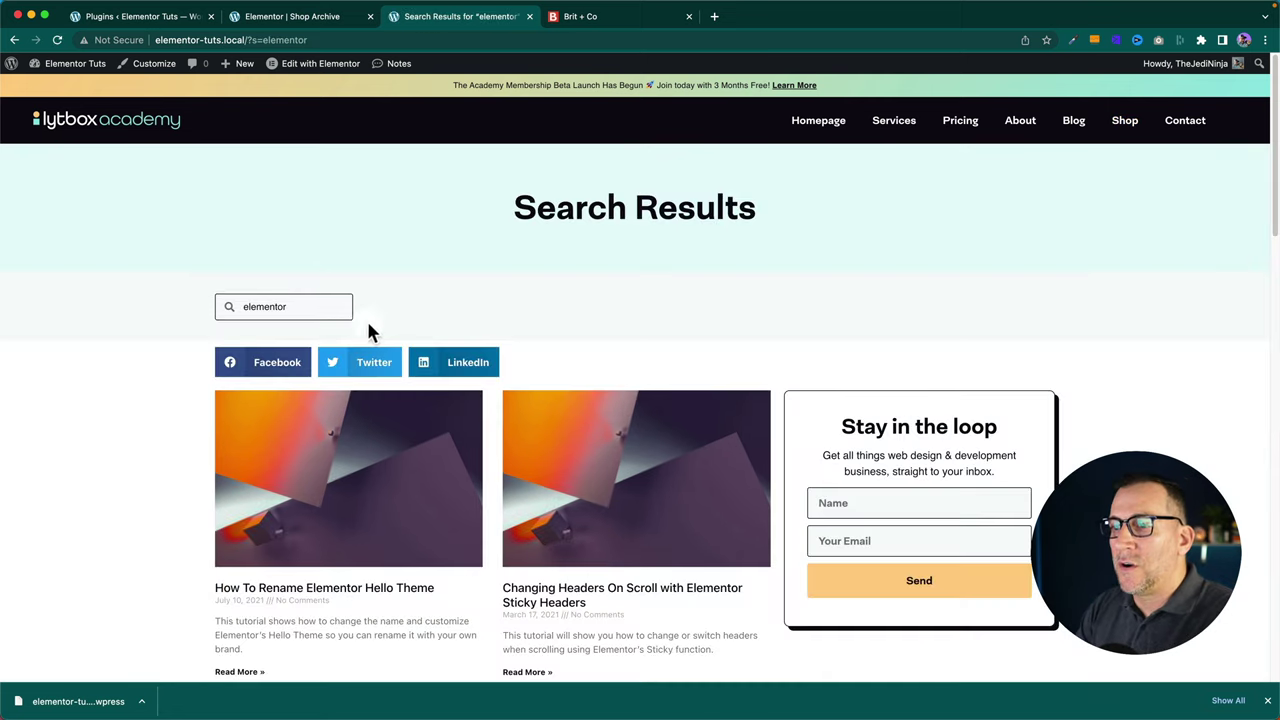
pyautogui.scroll(-7, 478, 378)
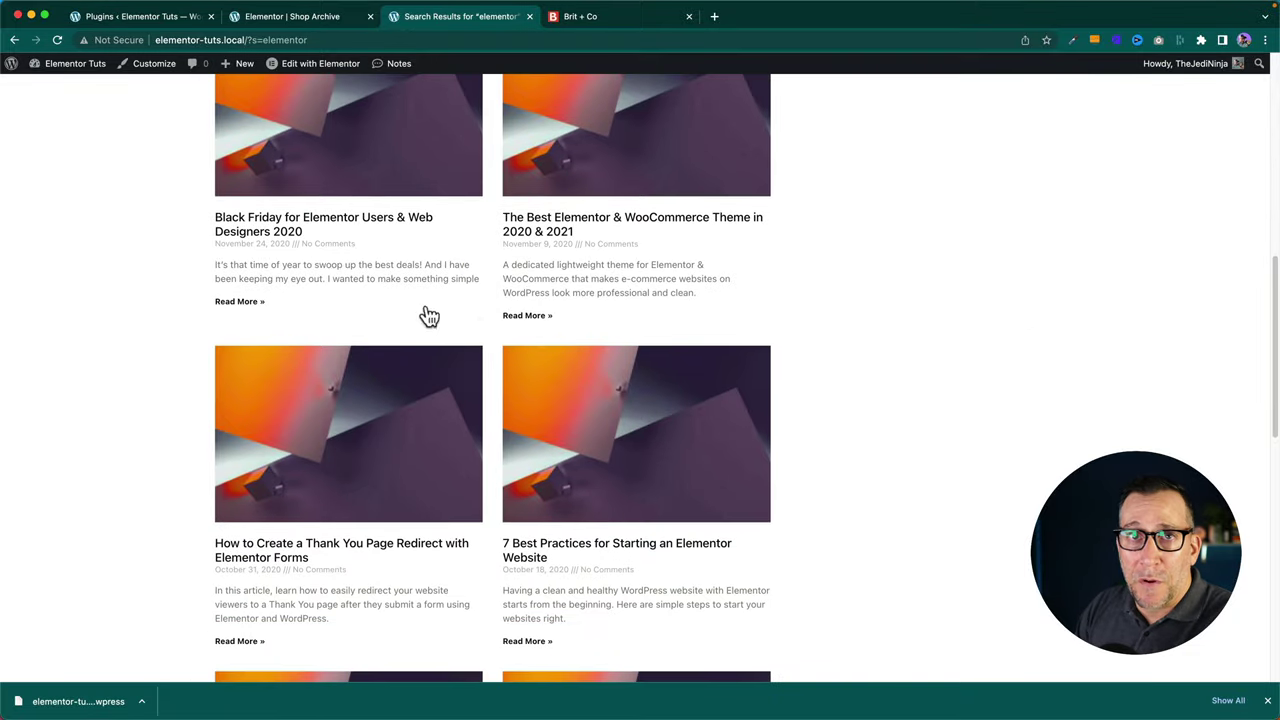
# Deactivate the Only Show Posts snippet in the WordPress dashboard's snippet list
pyautogui.click(170, 16)
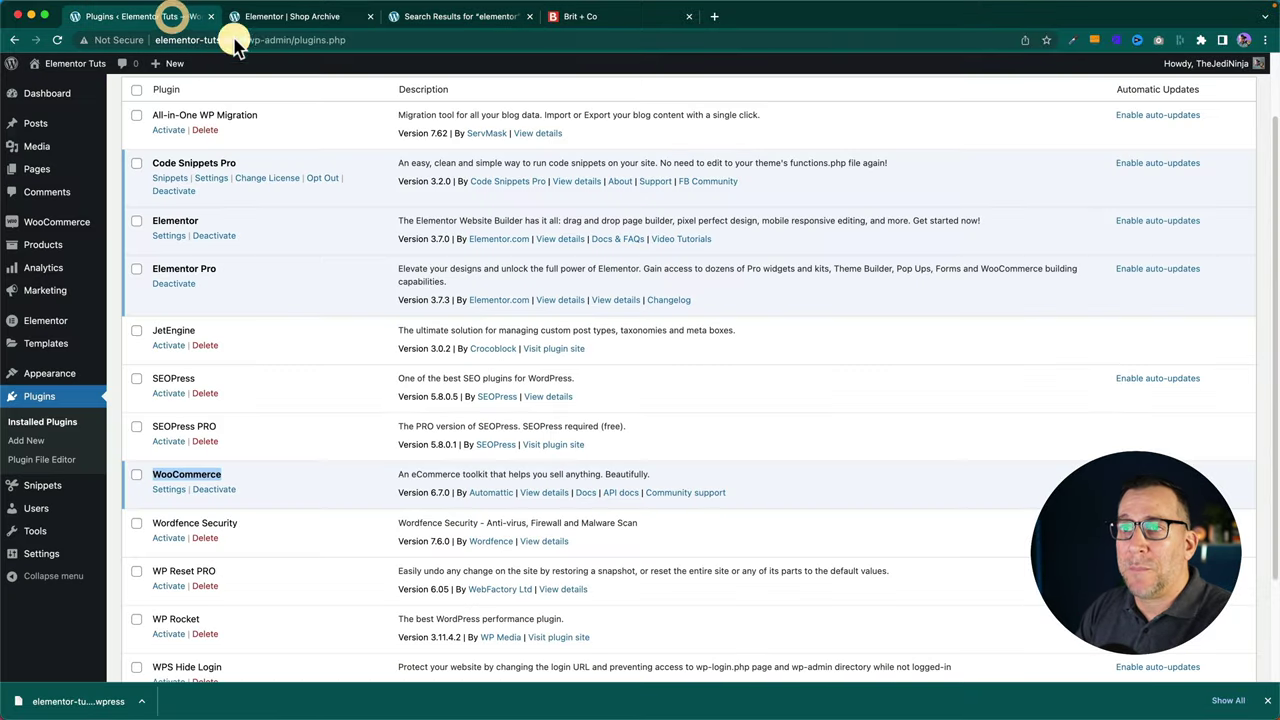
pyautogui.click(46, 482)
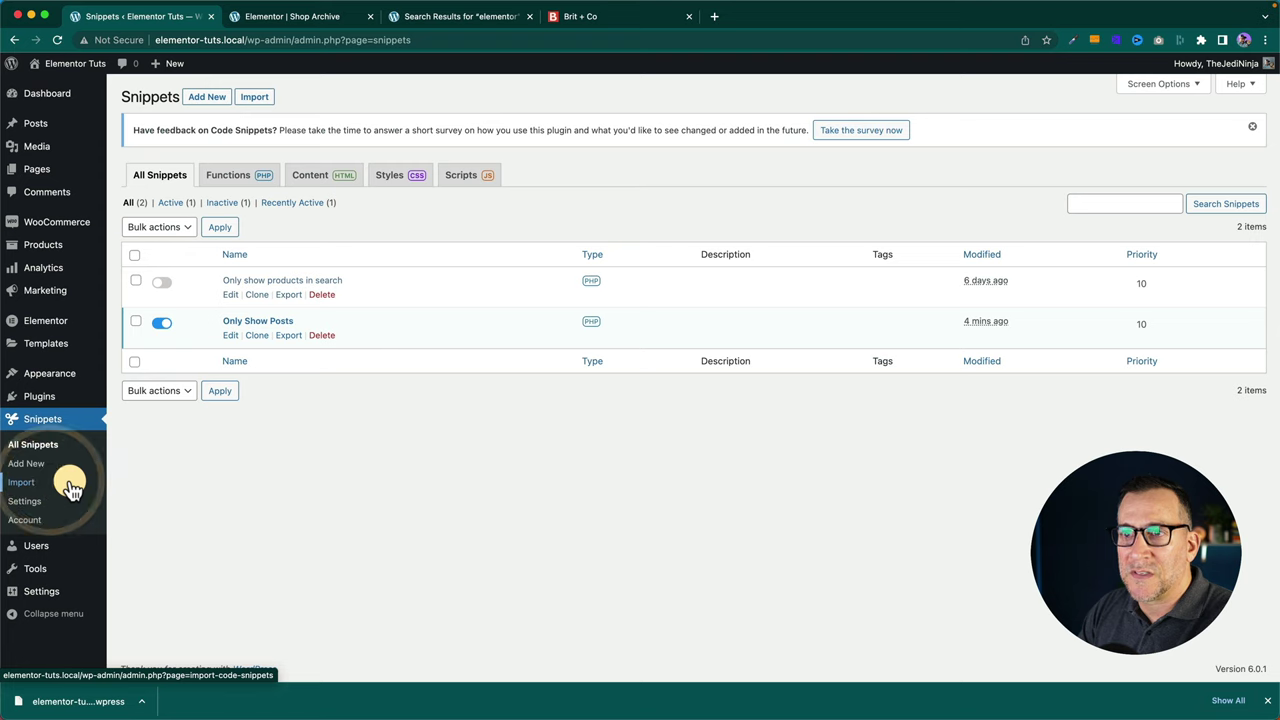
pyautogui.click(163, 322)
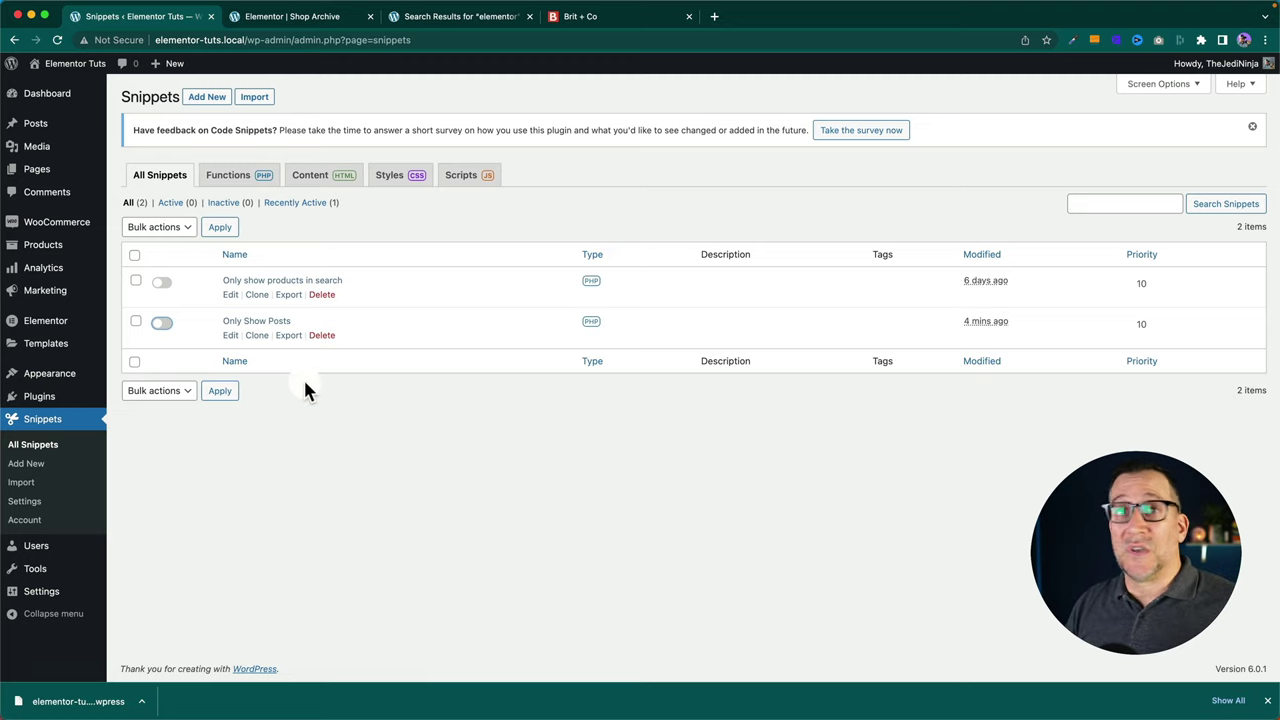
# Switch to the desktop snippet manager, select all the Search WooCommerce Products Only code, and return to the browser
pyautogui.press('super+Tab')
pyautogui.click(748, 328)
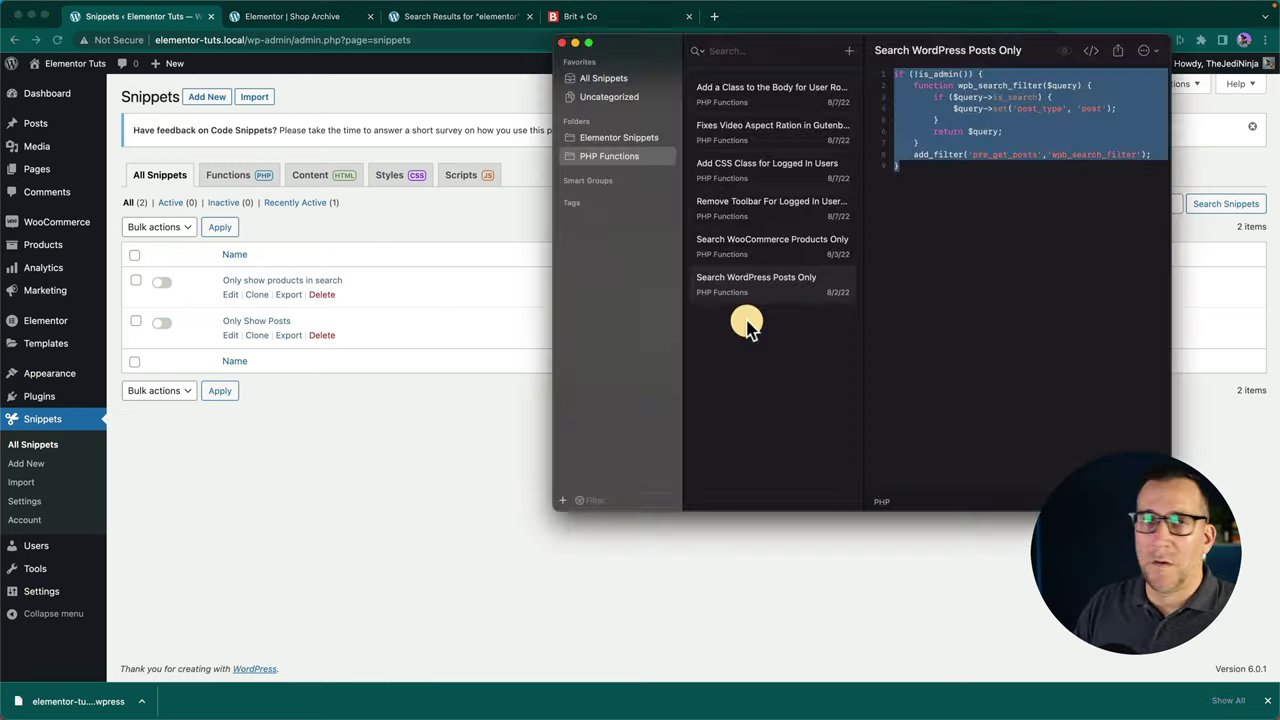
pyautogui.click(740, 247)
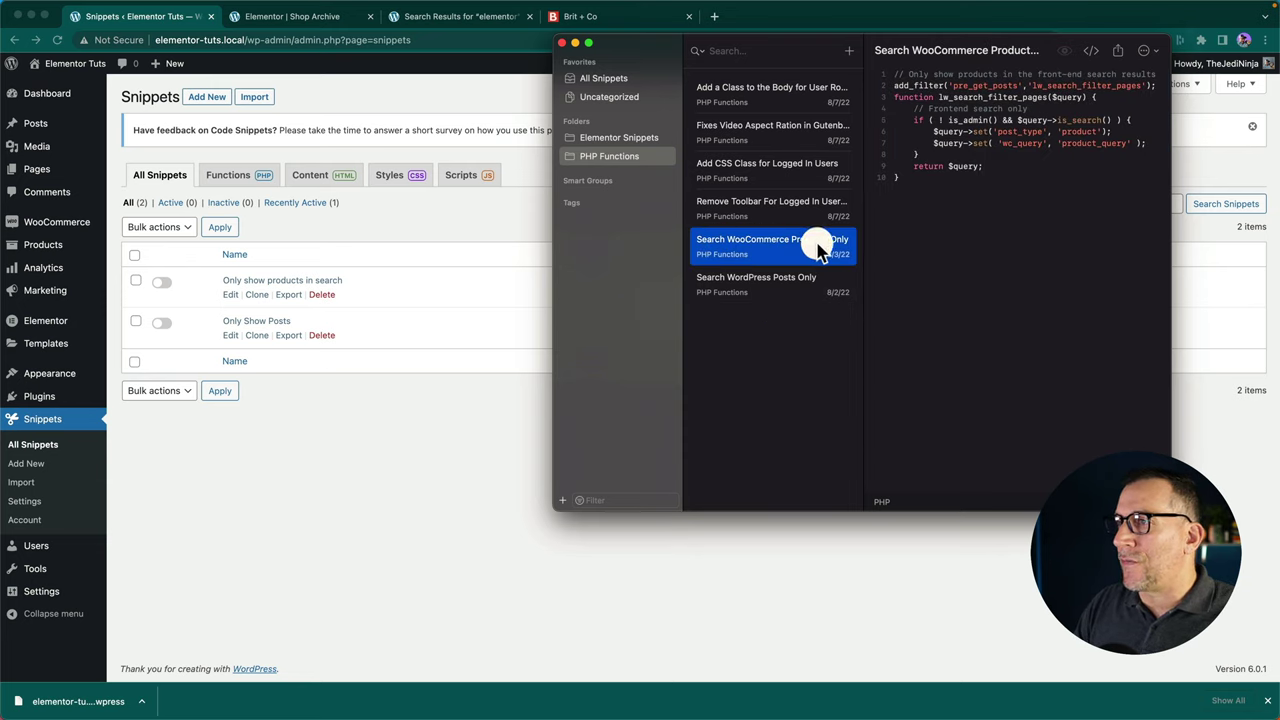
pyautogui.moveTo(896, 176); pyautogui.dragTo(889, 66)
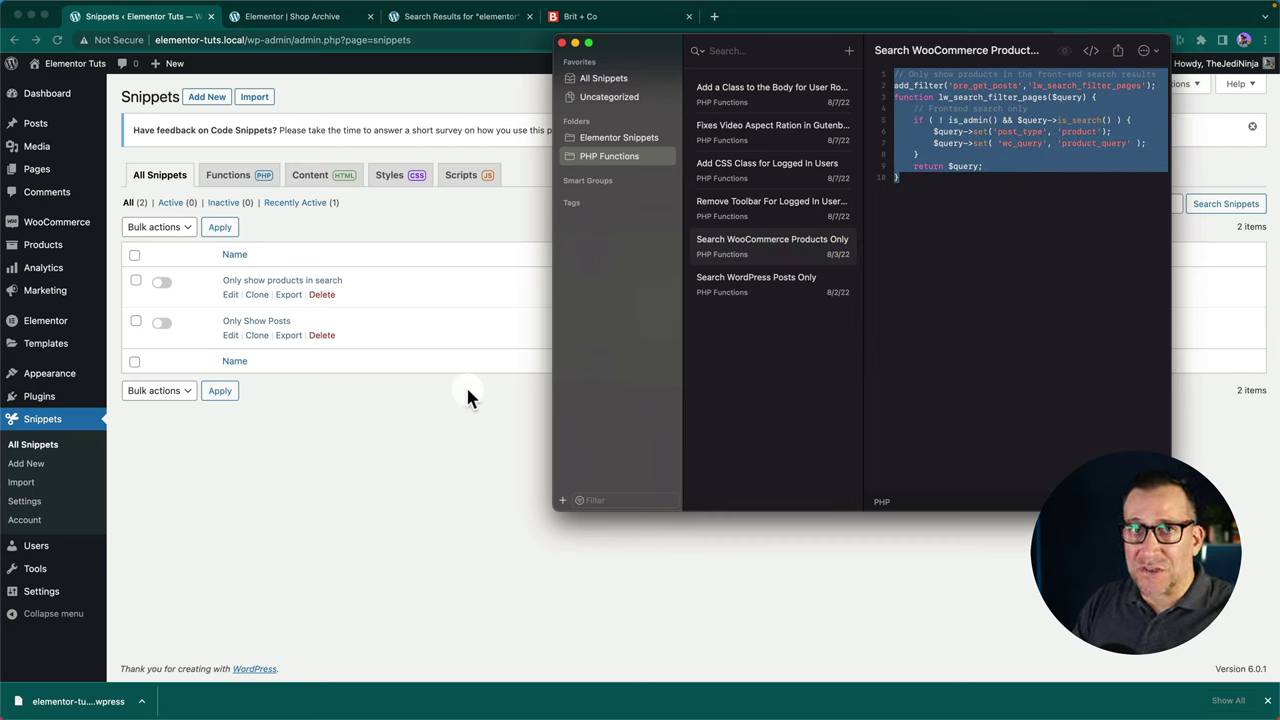
pyautogui.click(331, 446)
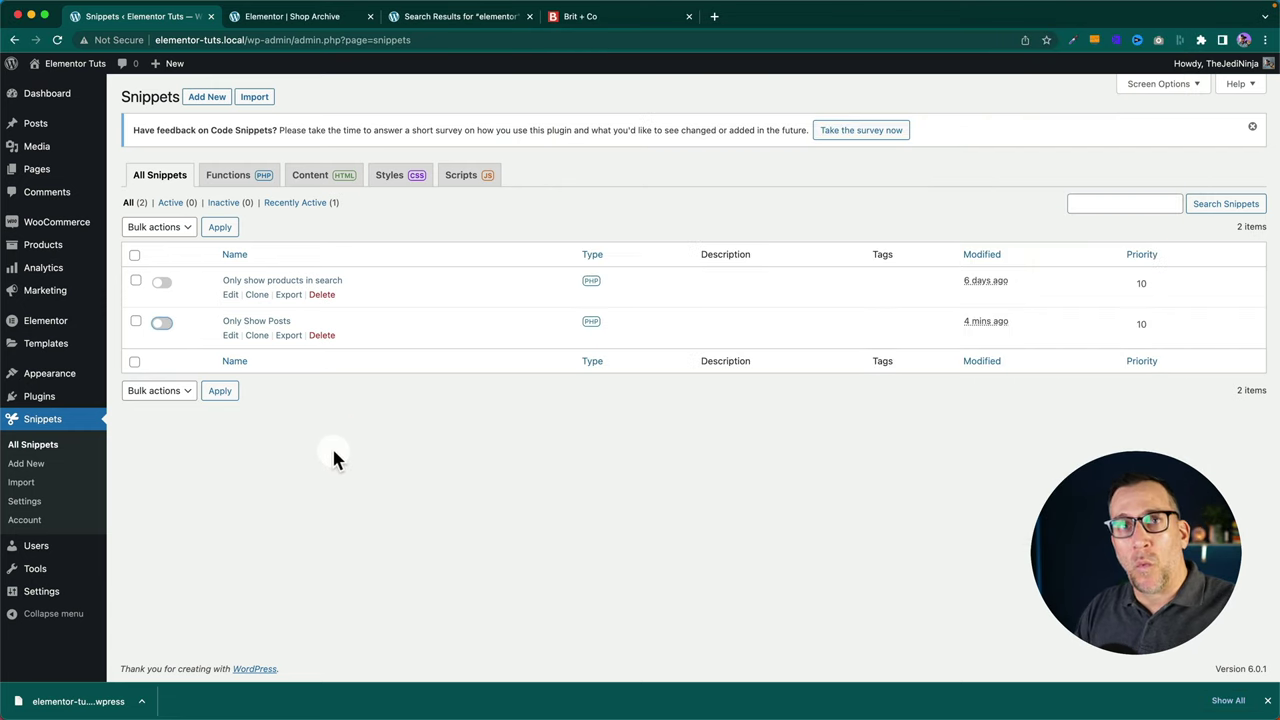
# Open the Only show products in search snippet, review its PHP code, and save it
pyautogui.click(265, 284)
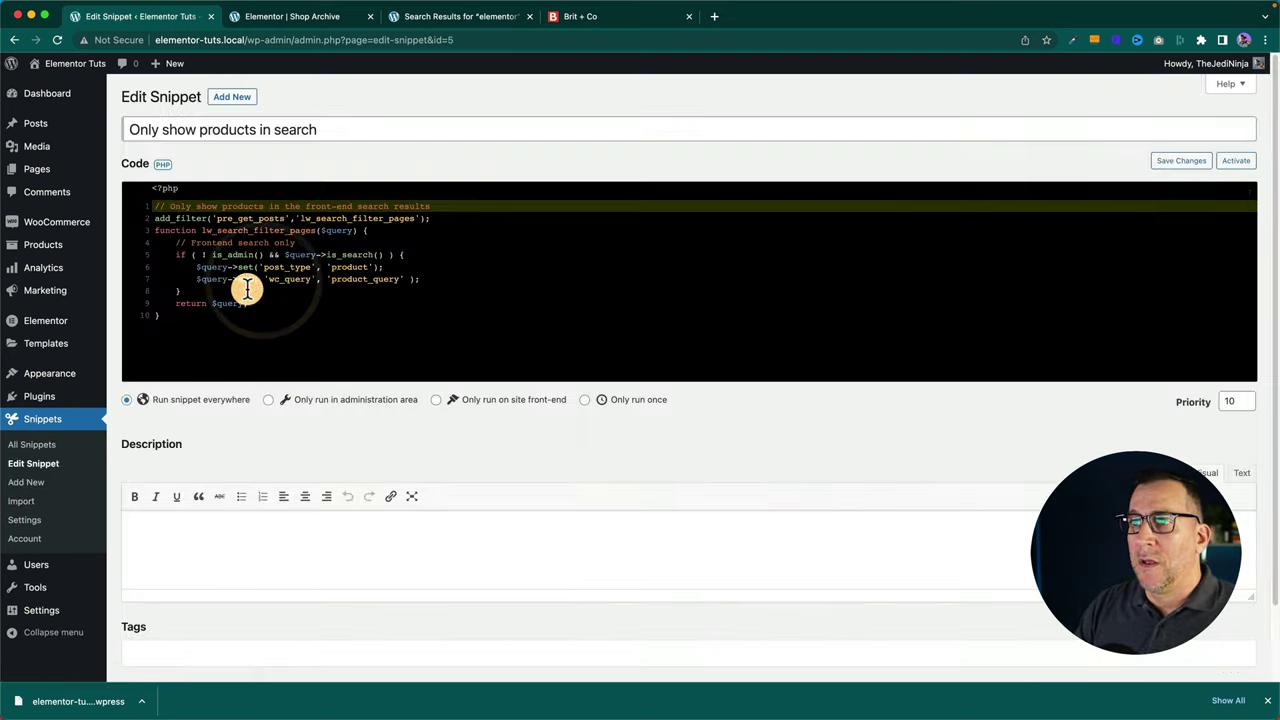
pyautogui.moveTo(182, 320); pyautogui.dragTo(155, 206)
pyautogui.scroll(-2, 251, 503)
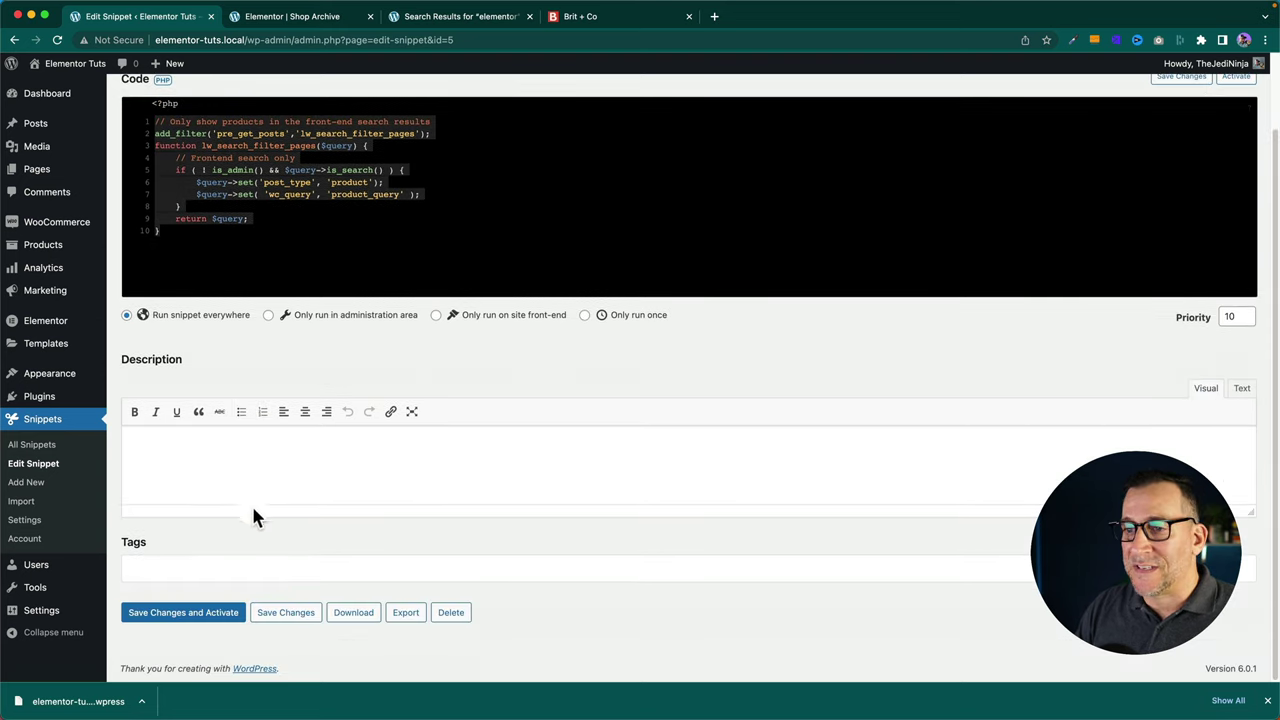
pyautogui.click(300, 615)
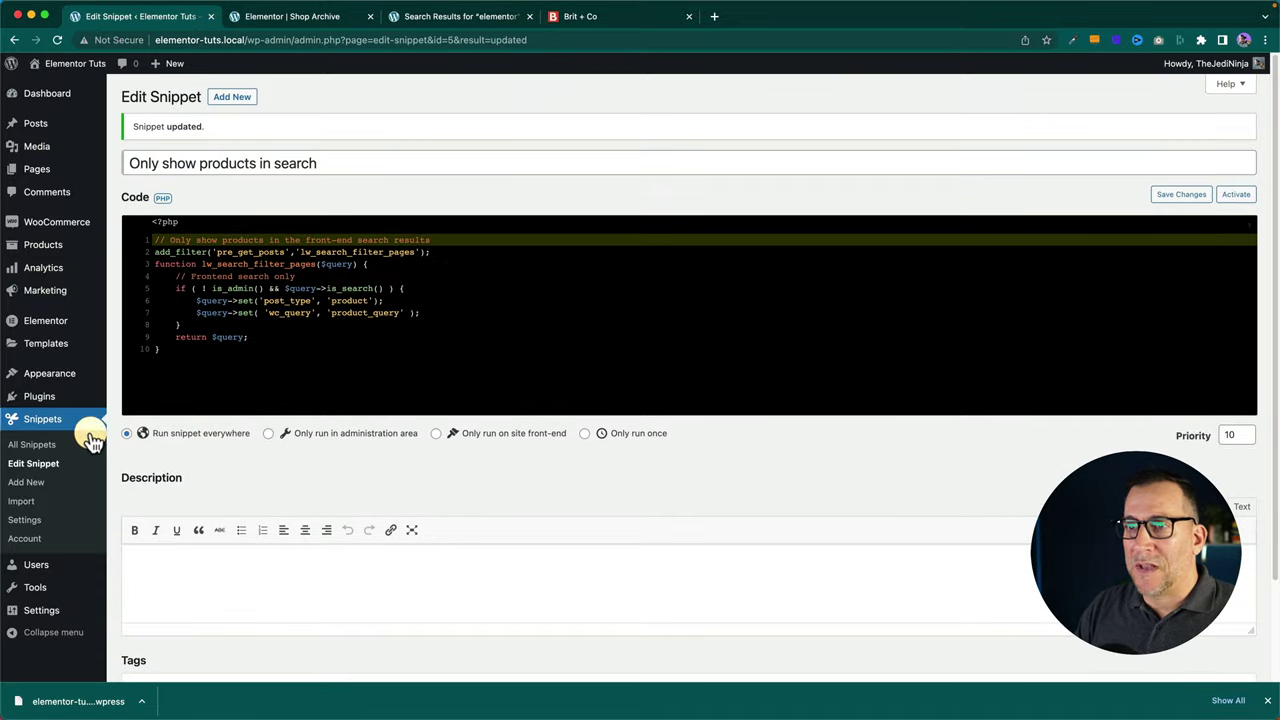
# Activate the Only show products in search snippet from the full list and reload the "elementor" search results page
pyautogui.click(18, 446)
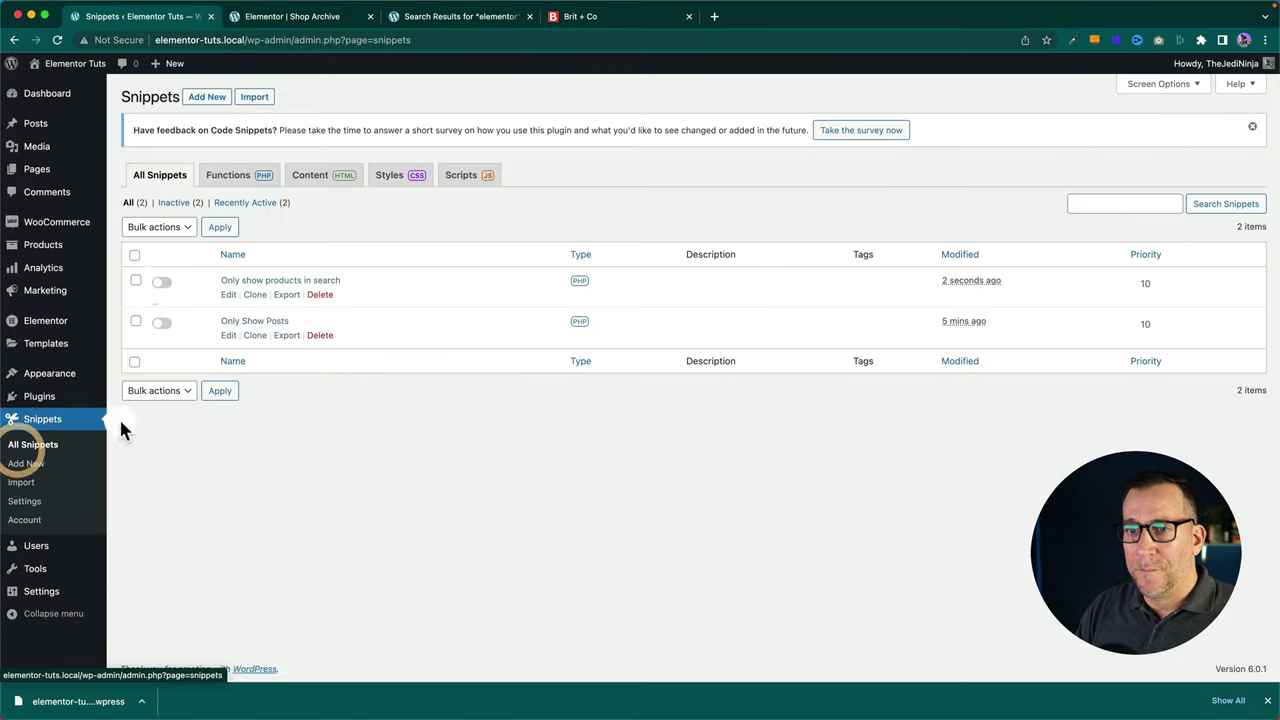
pyautogui.click(161, 286)
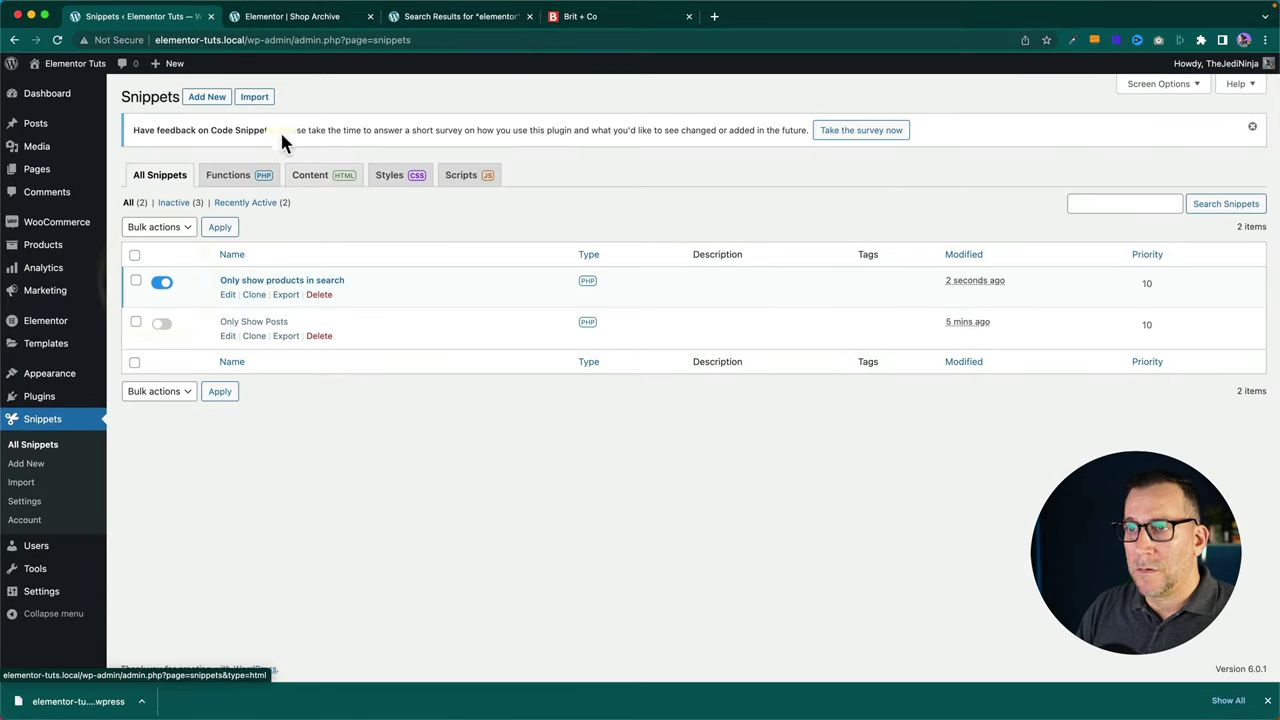
pyautogui.click(445, 18)
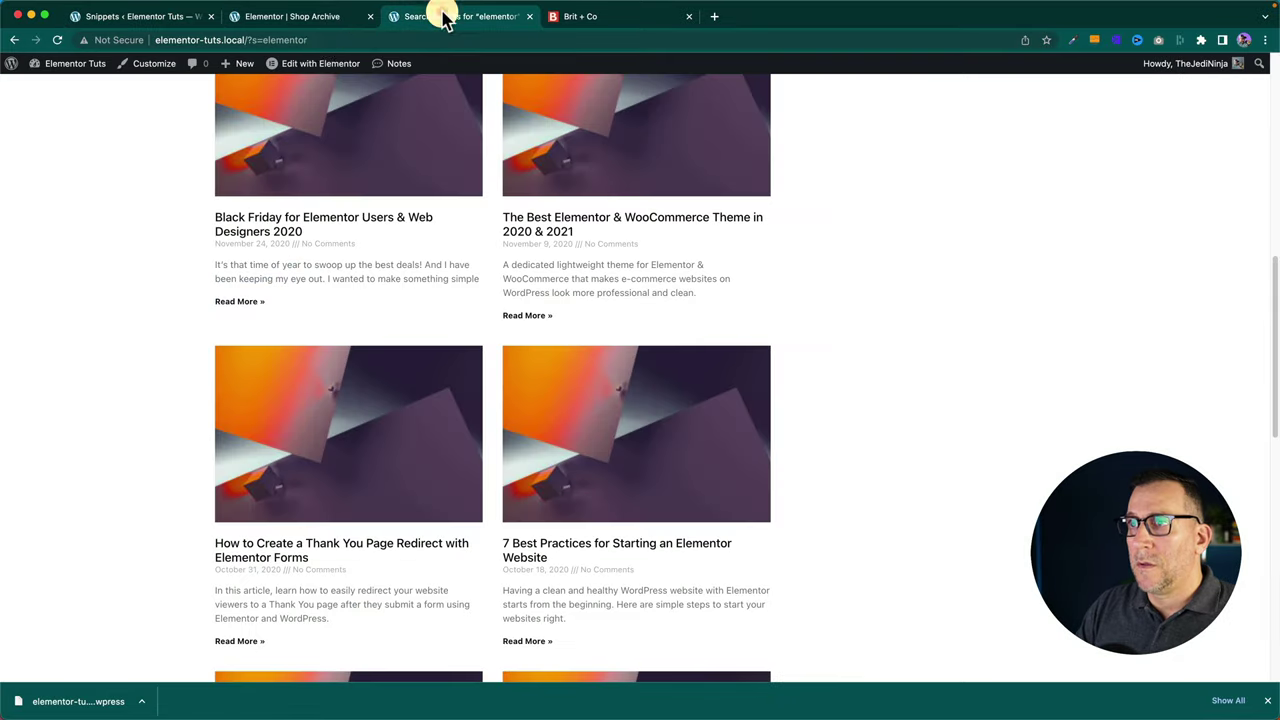
pyautogui.click(57, 40)
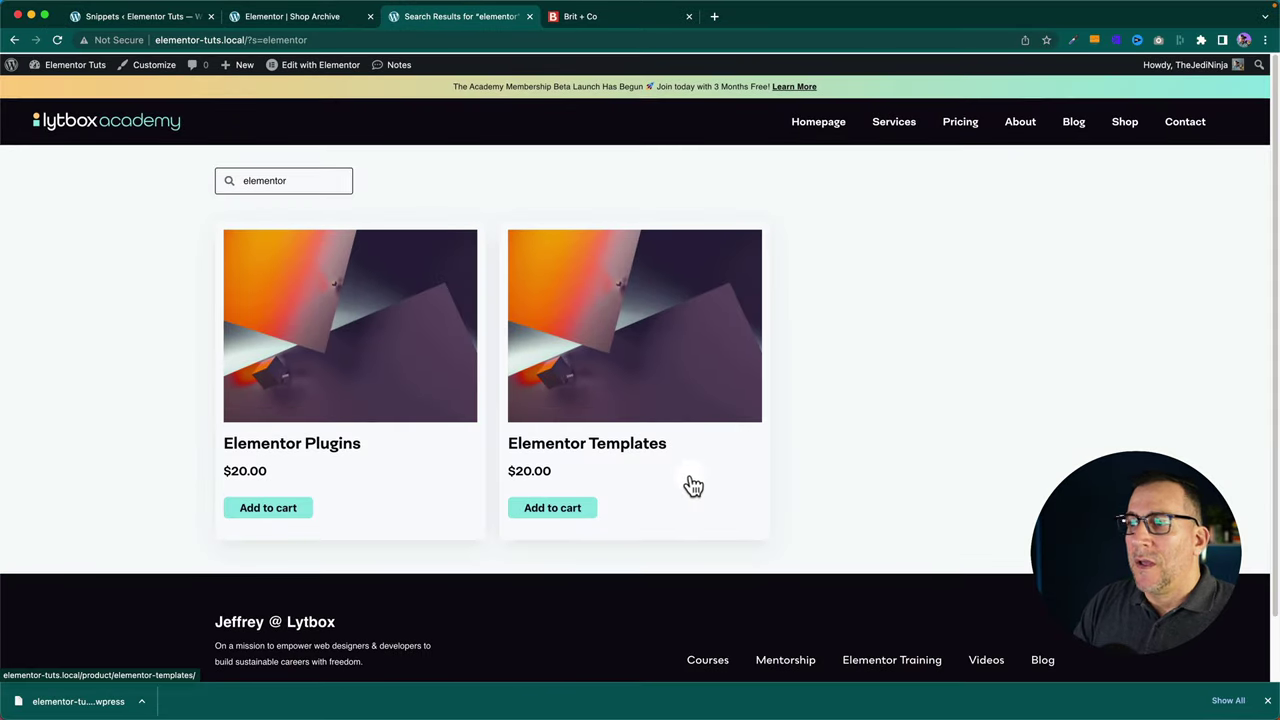